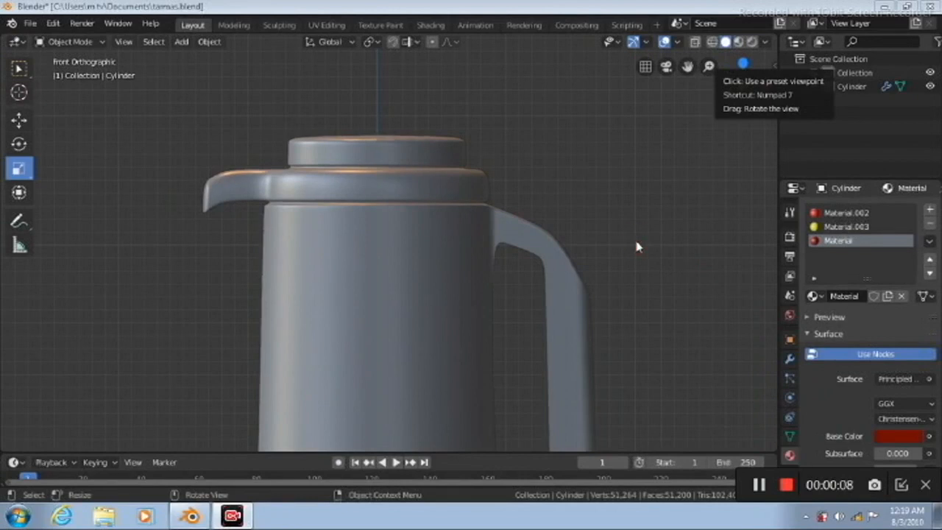
Step: Delete the existing thermos object from the scene
{"action": "scroll", "coordinate": [637, 246], "scroll_direction": "down", "scroll_amount": 4}
{"action": "scroll", "coordinate": [637, 247], "scroll_direction": "down", "scroll_amount": 3}
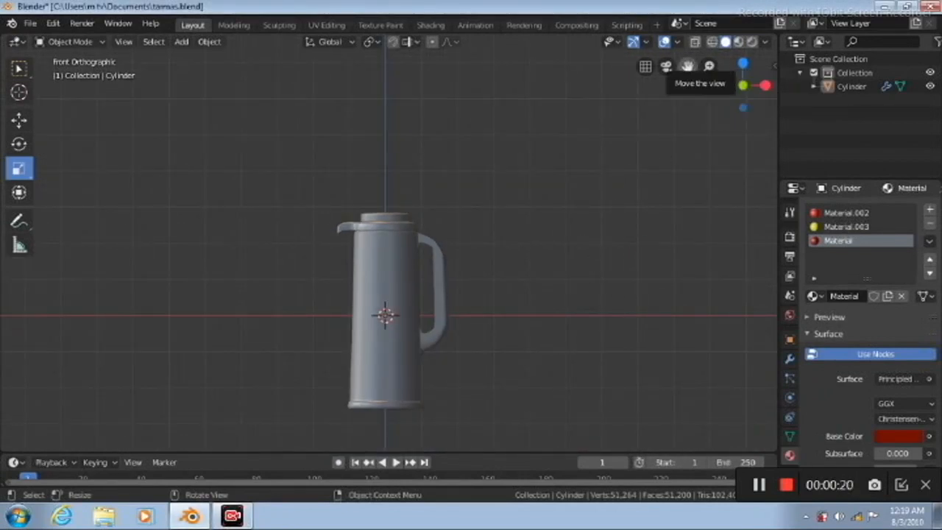
{"action": "left_click_drag", "start_coordinate": [687, 67], "coordinate": [687, 15]}
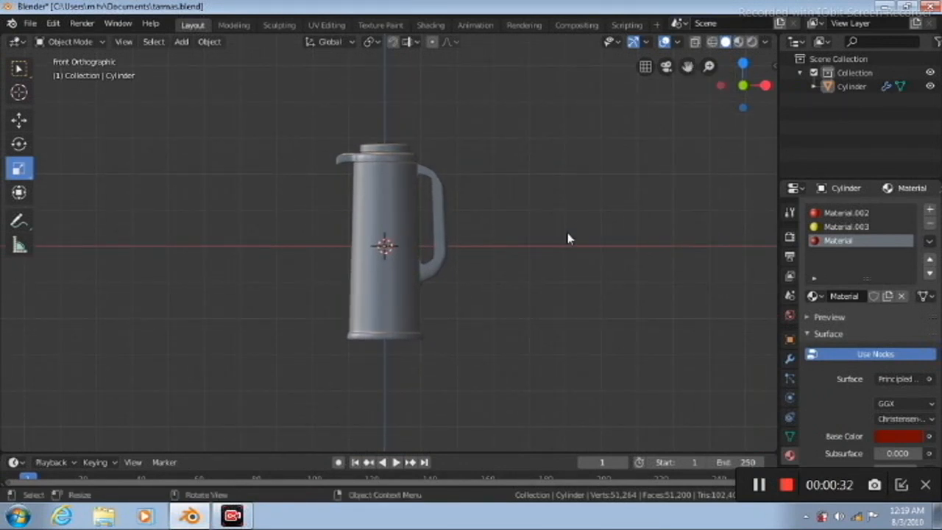
{"action": "scroll", "coordinate": [566, 234], "scroll_direction": "up", "scroll_amount": 3}
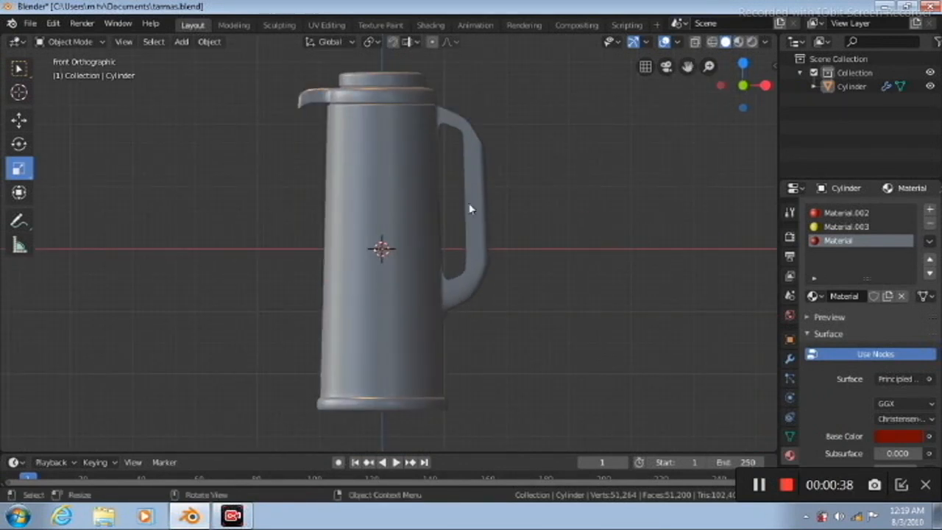
{"action": "left_click", "coordinate": [863, 87]}
{"action": "right_click", "coordinate": [860, 87]}
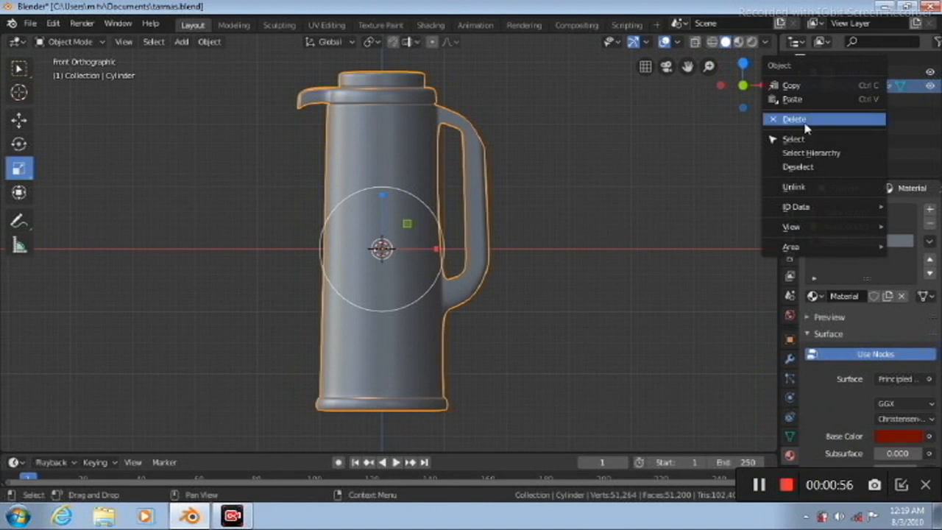
{"action": "left_click", "coordinate": [804, 123]}
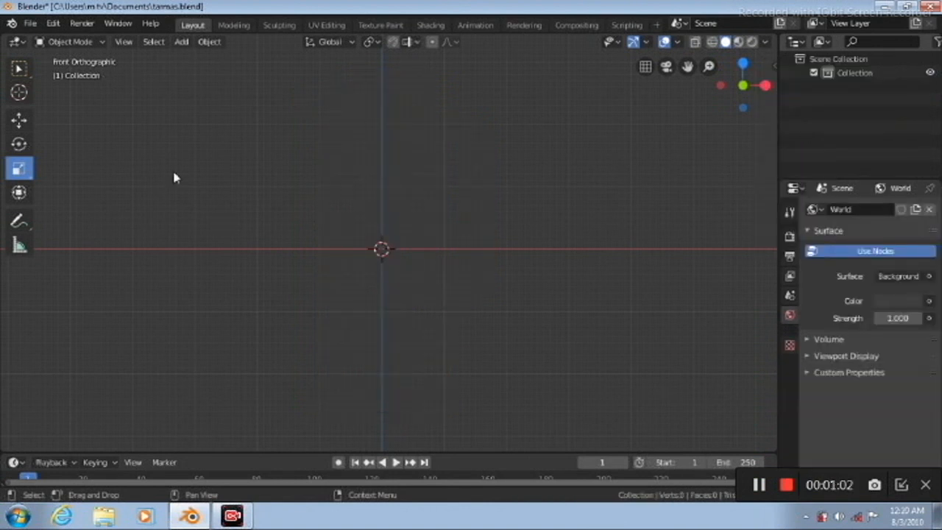
Step: Add a cylinder mesh and stretch it along Z, first by about 2.5 and again by about 1.09
{"action": "left_click", "coordinate": [183, 42]}
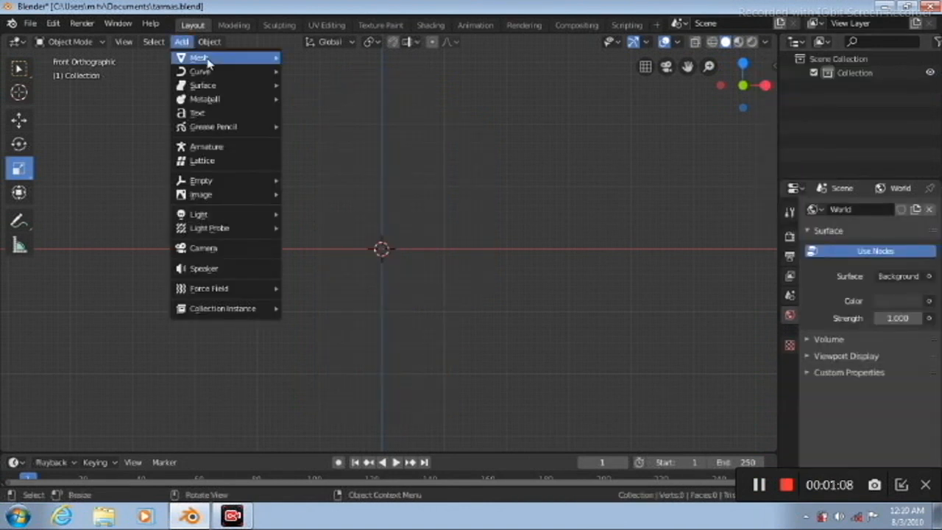
{"action": "mouse_move", "coordinate": [255, 59]}
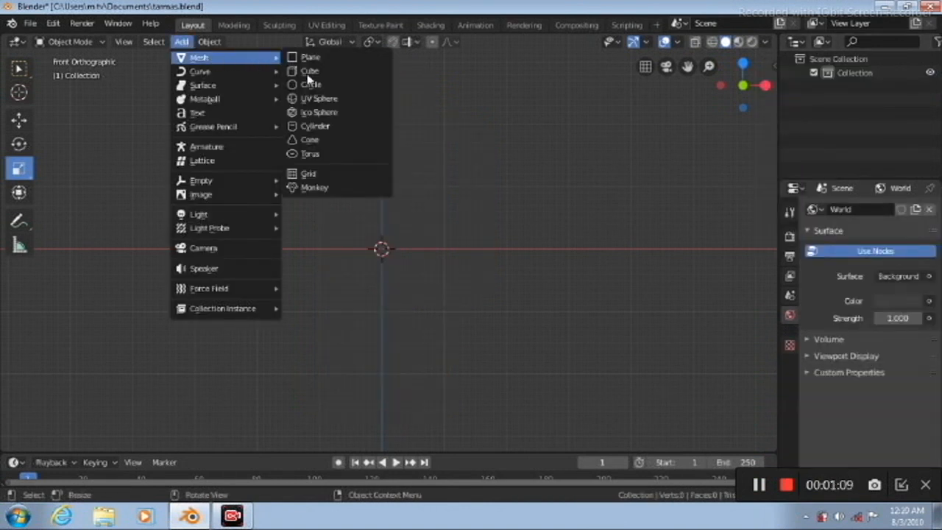
{"action": "left_click", "coordinate": [322, 126]}
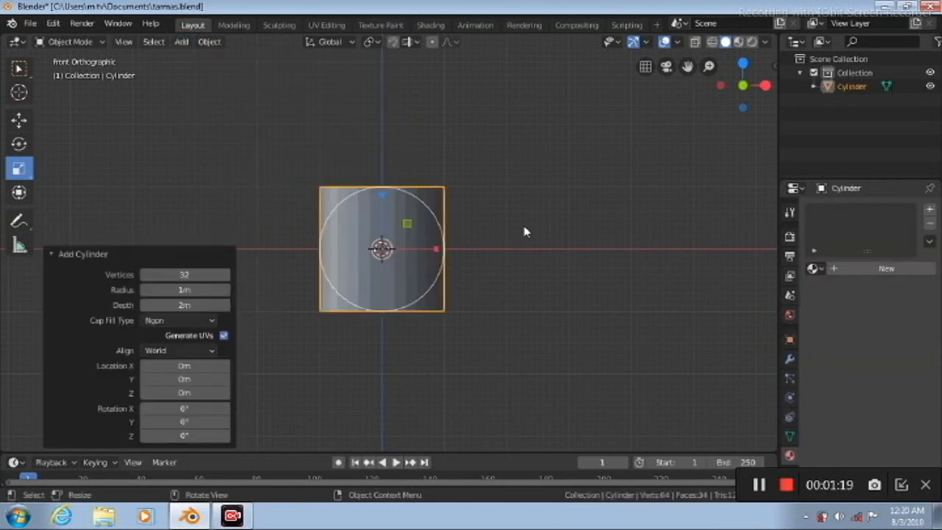
{"action": "scroll", "coordinate": [524, 231], "scroll_direction": "down", "scroll_amount": 4}
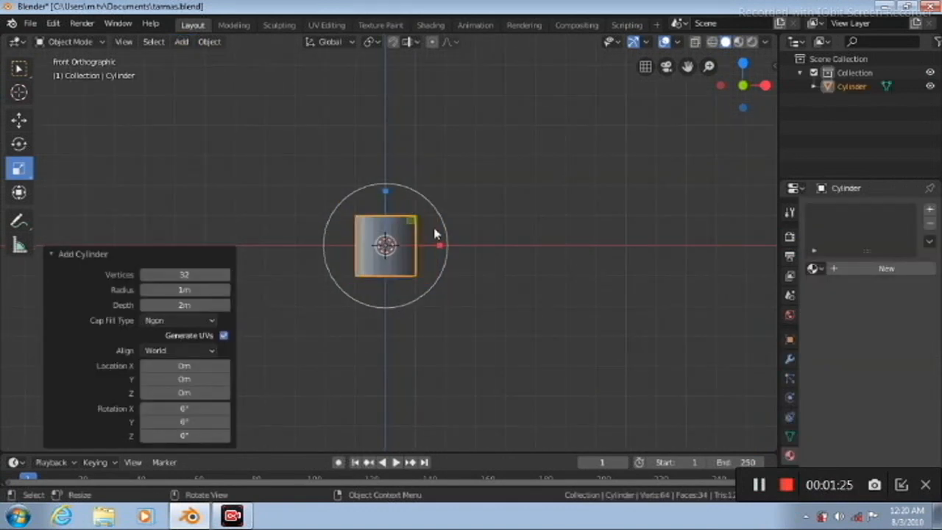
{"action": "left_click_drag", "start_coordinate": [386, 192], "coordinate": [386, 91]}
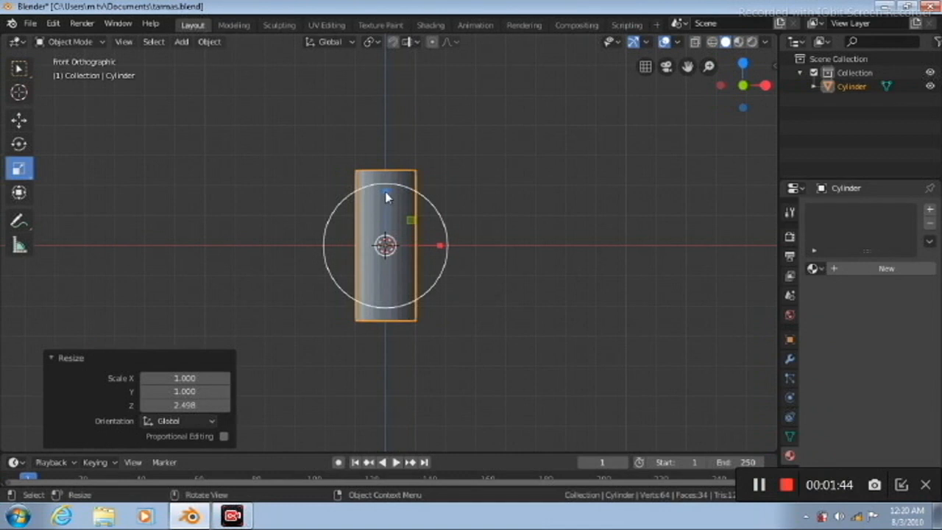
{"action": "left_click_drag", "start_coordinate": [385, 190], "coordinate": [549, 193]}
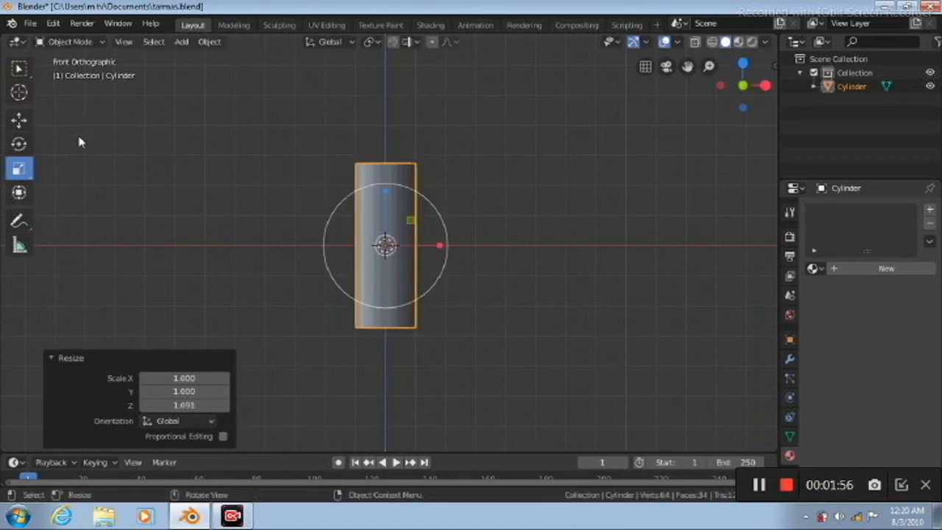
Step: Taper the cylinder in Edit Mode by scaling its whole top ring of vertices to about 0.804
{"action": "key", "text": "Tab"}
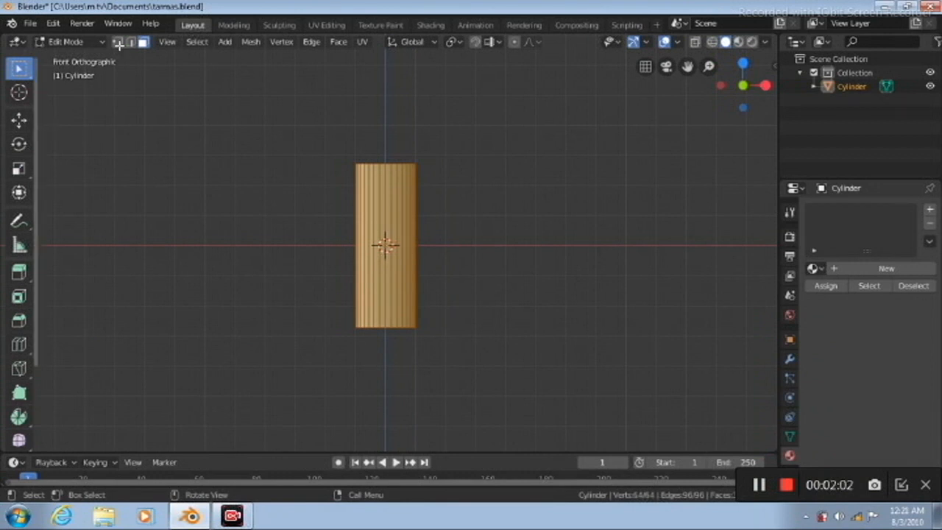
{"action": "left_click", "coordinate": [228, 140]}
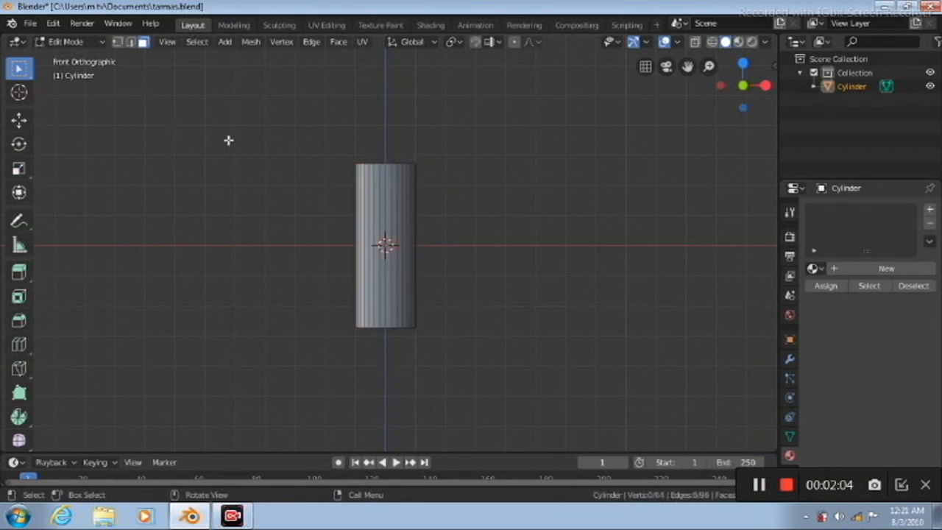
{"action": "left_click", "coordinate": [117, 42]}
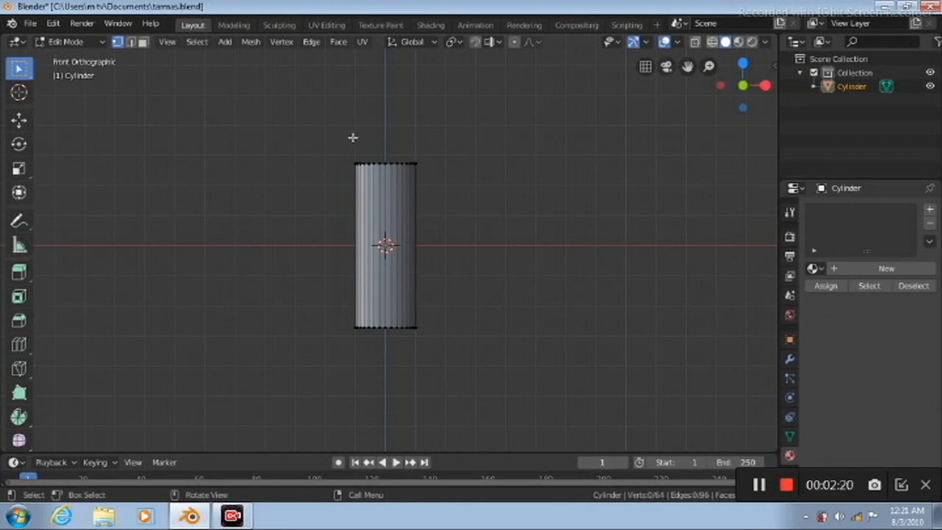
{"action": "key", "text": "alt+z"}
{"action": "left_click_drag", "start_coordinate": [341, 142], "coordinate": [458, 191]}
{"action": "scroll", "coordinate": [458, 192], "scroll_direction": "up", "scroll_amount": 3}
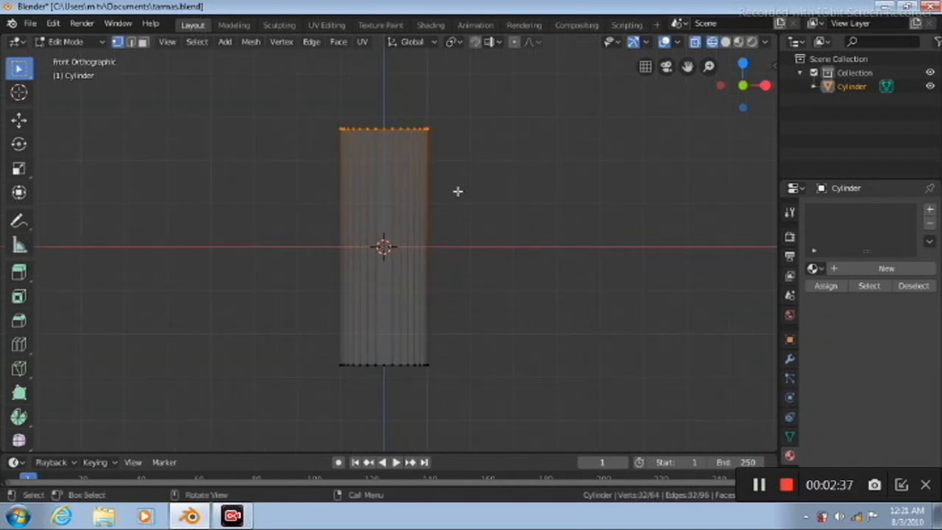
{"action": "scroll", "coordinate": [458, 191], "scroll_direction": "up", "scroll_amount": 1}
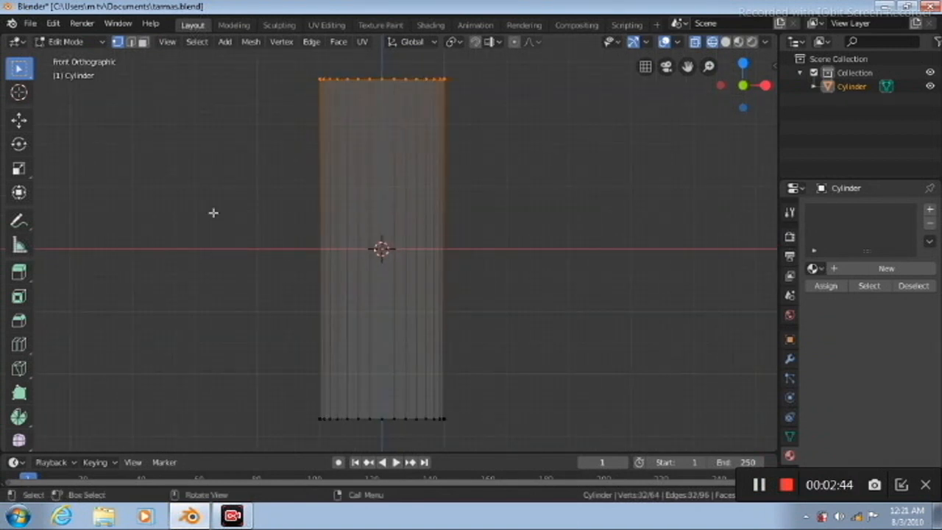
{"action": "left_click", "coordinate": [19, 170]}
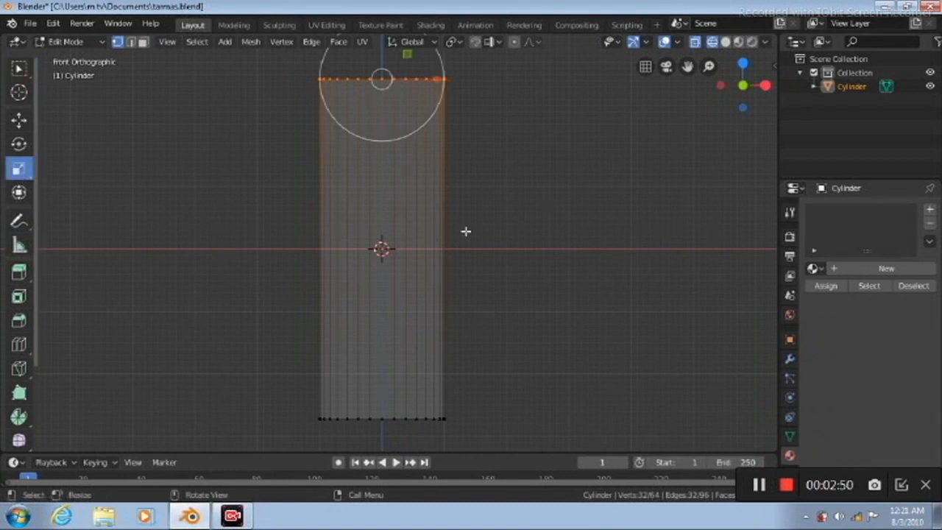
{"action": "key", "text": "s"}
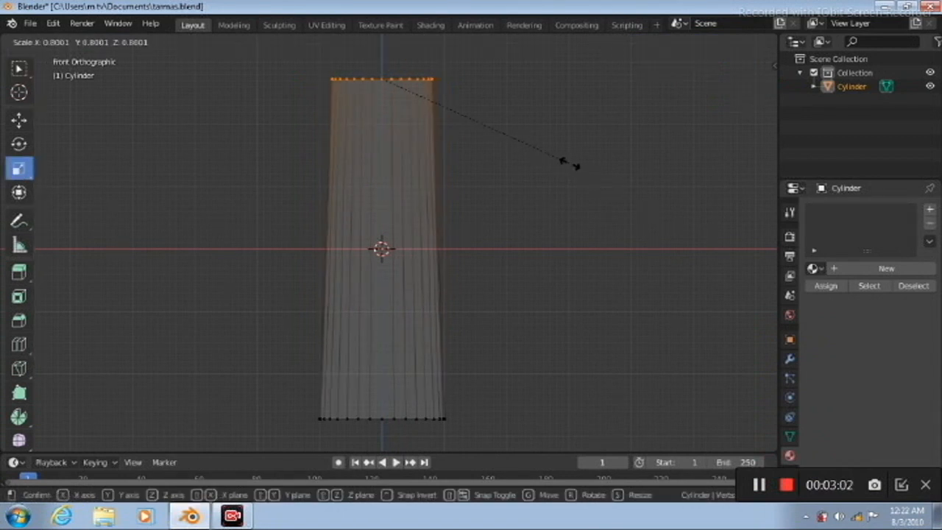
{"action": "left_click", "coordinate": [569, 163]}
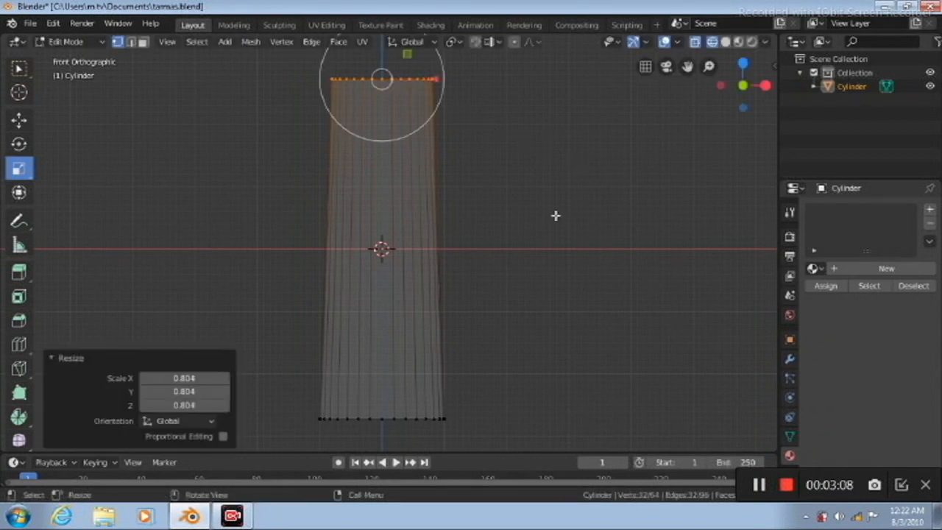
Step: Cut one horizontal edge loop close to the cylinder's top rim and two closely spaced loops just above its base
{"action": "left_click", "coordinate": [20, 351]}
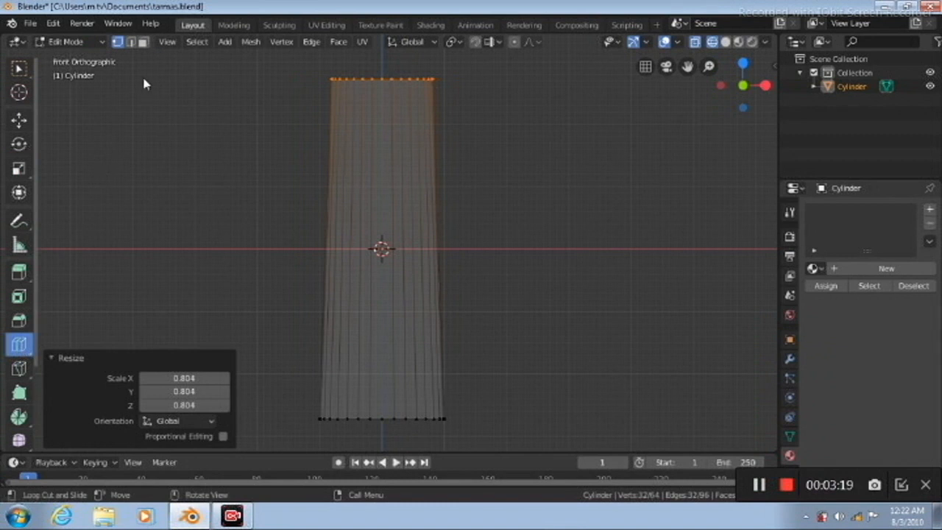
{"action": "left_click", "coordinate": [131, 44]}
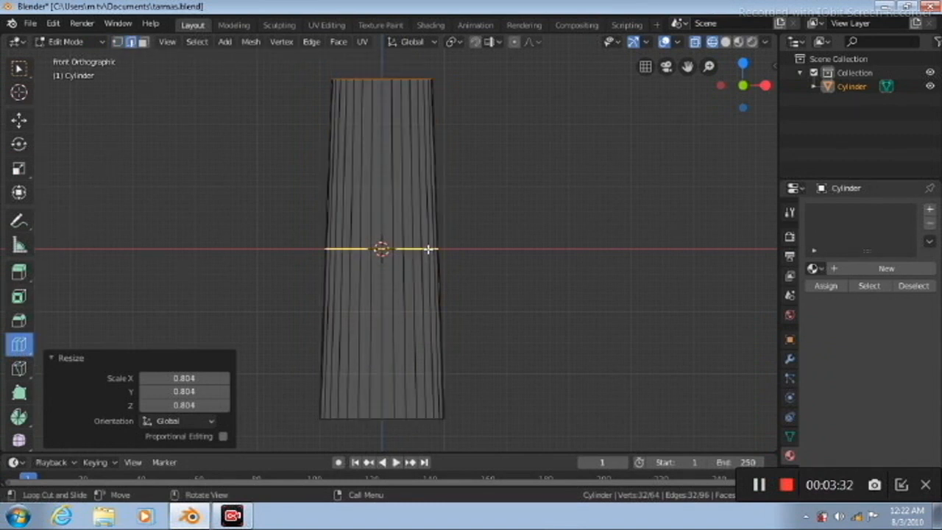
{"action": "left_click_drag", "start_coordinate": [425, 248], "coordinate": [458, 107]}
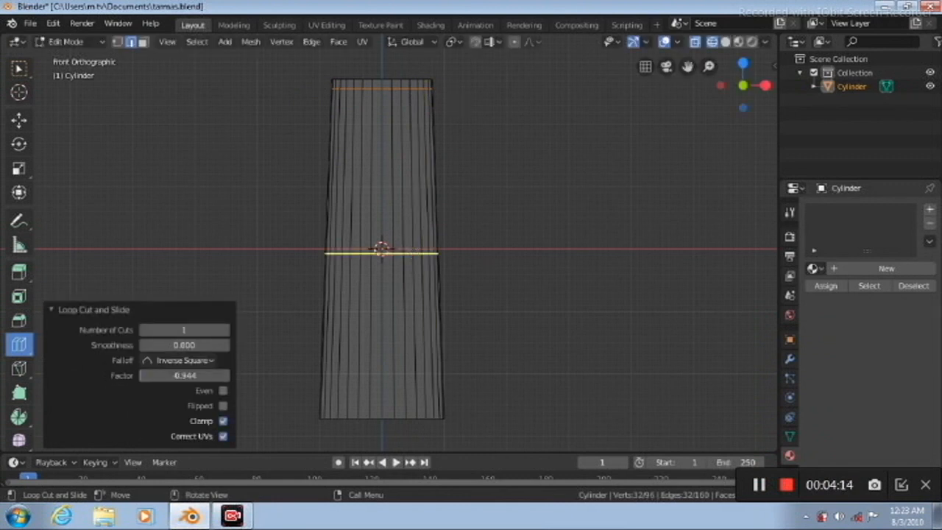
{"action": "left_click_drag", "start_coordinate": [412, 254], "coordinate": [410, 406]}
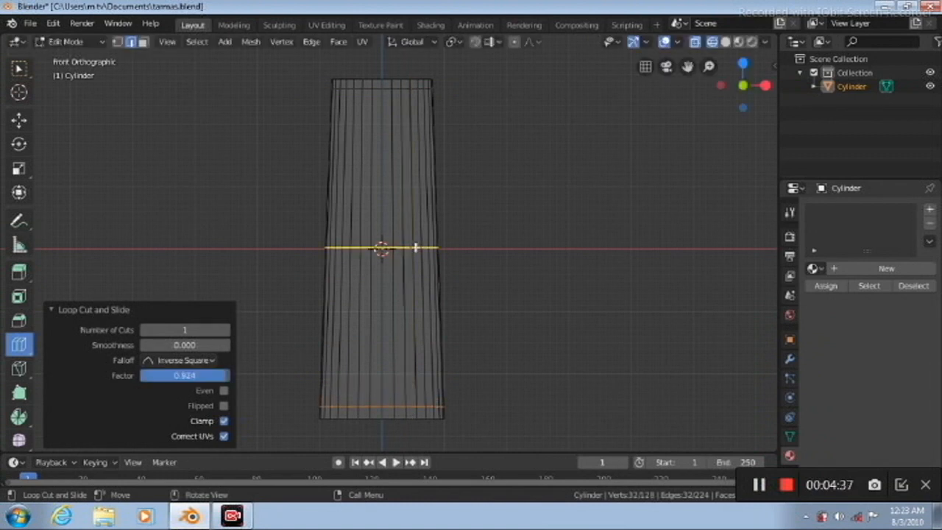
{"action": "left_click_drag", "start_coordinate": [412, 254], "coordinate": [421, 405]}
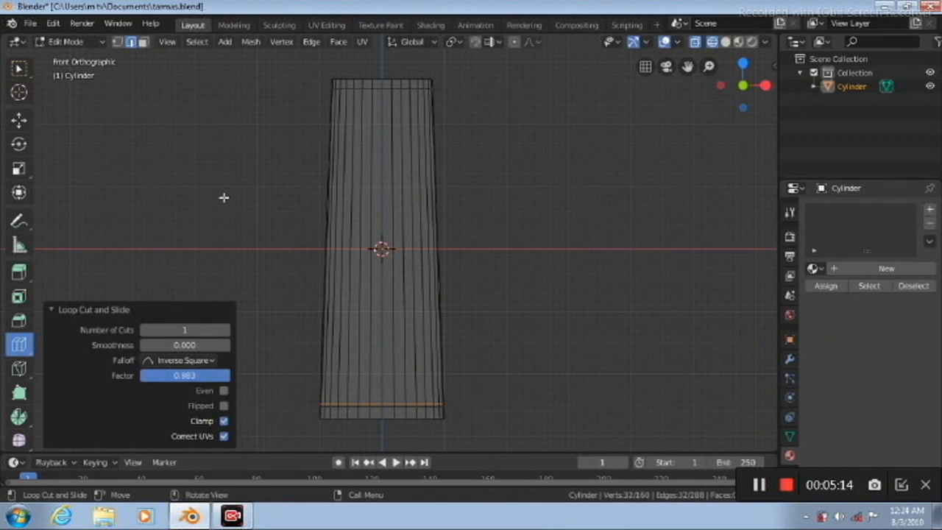
Step: Cut two more horizontal edge loops near the top, one just under the existing upper loop and one slightly lower
{"action": "scroll", "coordinate": [223, 197], "scroll_direction": "up", "scroll_amount": 3}
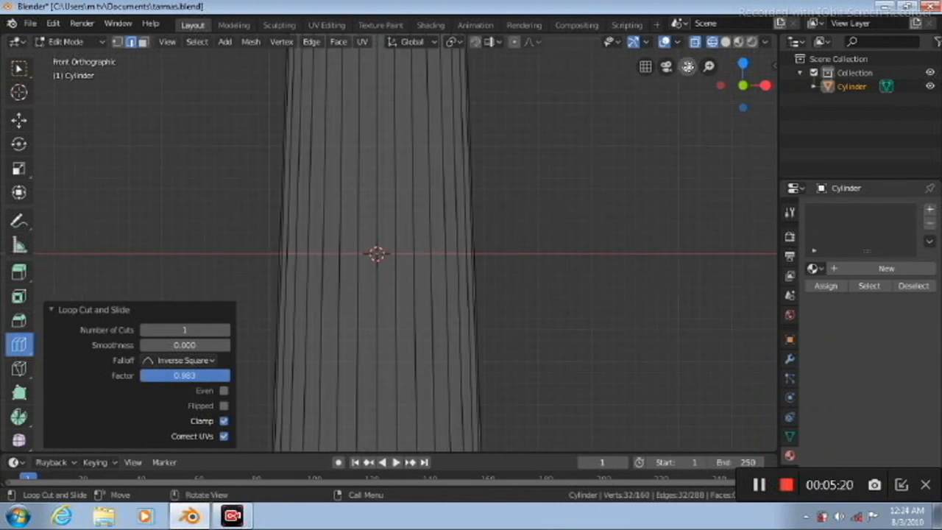
{"action": "left_click_drag", "start_coordinate": [687, 66], "coordinate": [706, 186]}
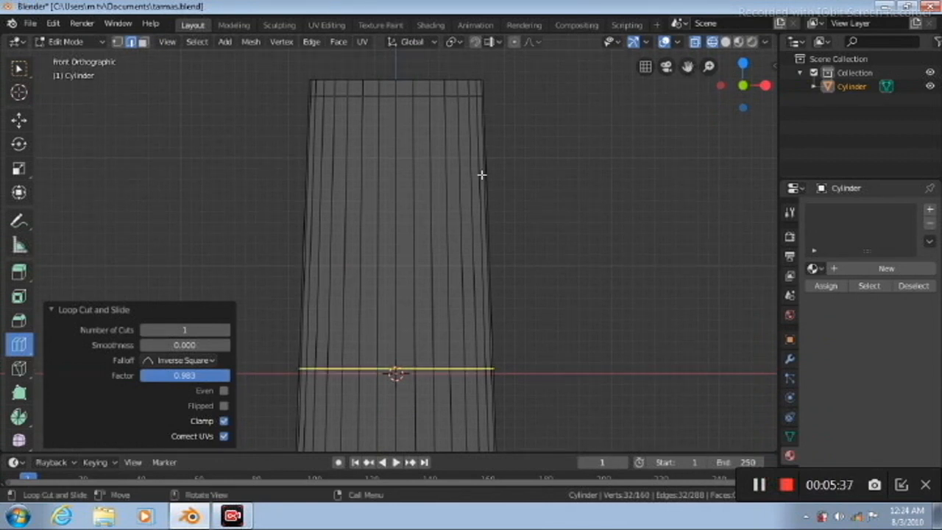
{"action": "left_click_drag", "start_coordinate": [395, 370], "coordinate": [441, 97]}
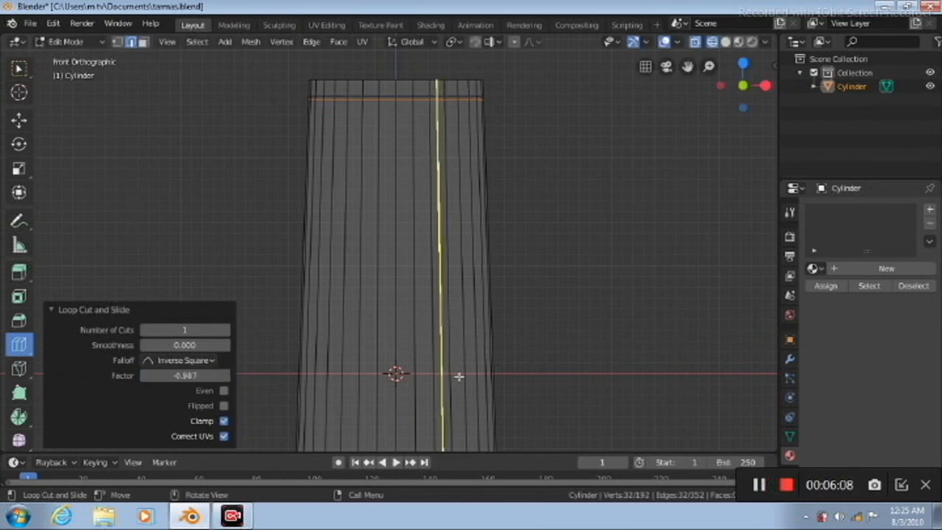
{"action": "left_click_drag", "start_coordinate": [395, 373], "coordinate": [452, 123]}
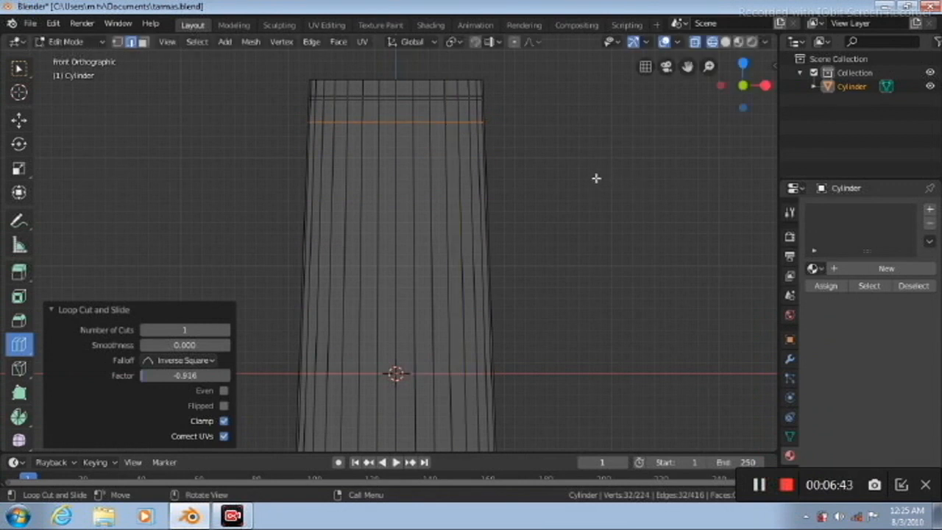
Step: Cut two horizontal edge loops across the body's lower half, with slide factors of about 0.281 and -0.346
{"action": "scroll", "coordinate": [596, 178], "scroll_direction": "down", "scroll_amount": 3}
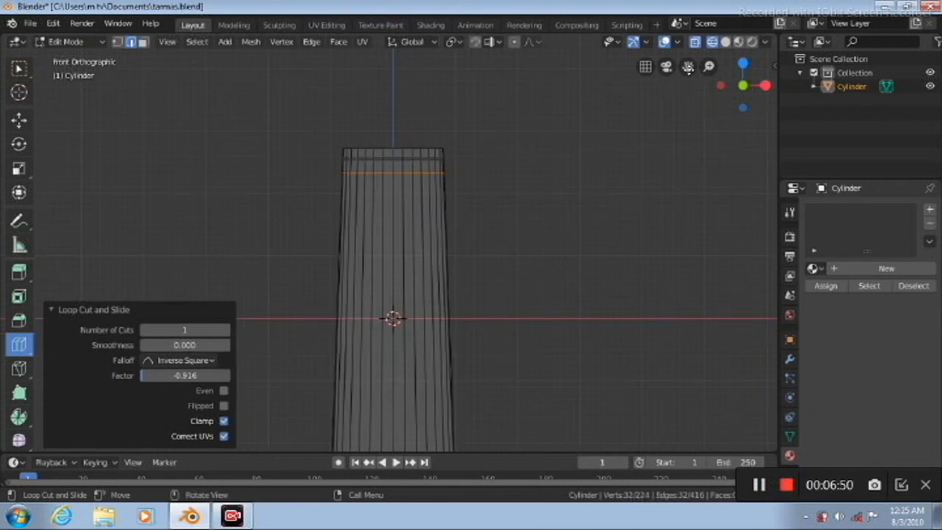
{"action": "left_click_drag", "start_coordinate": [687, 67], "coordinate": [687, 20]}
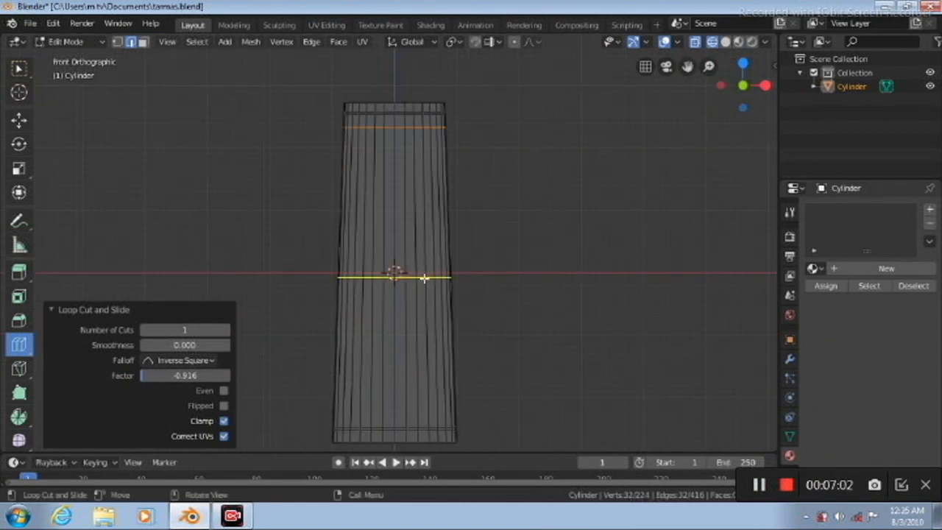
{"action": "left_click_drag", "start_coordinate": [393, 277], "coordinate": [424, 321]}
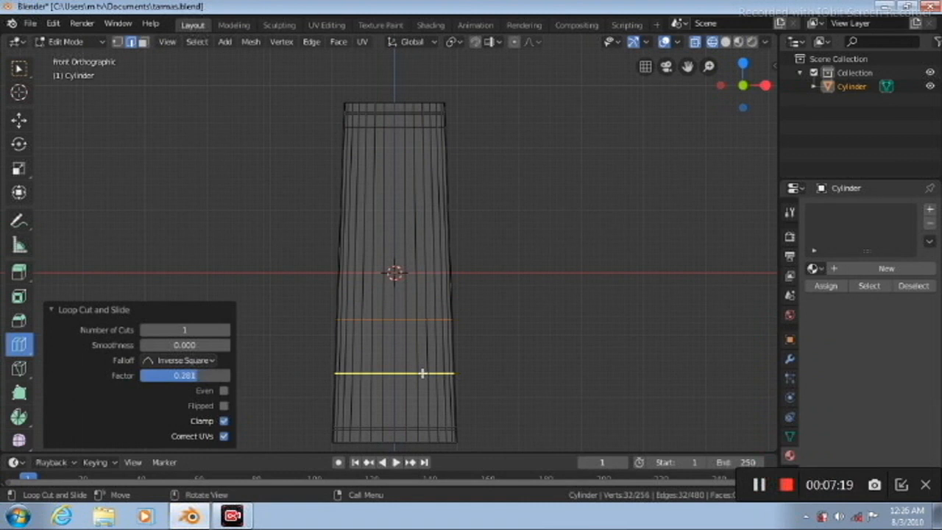
{"action": "left_click_drag", "start_coordinate": [420, 373], "coordinate": [421, 354]}
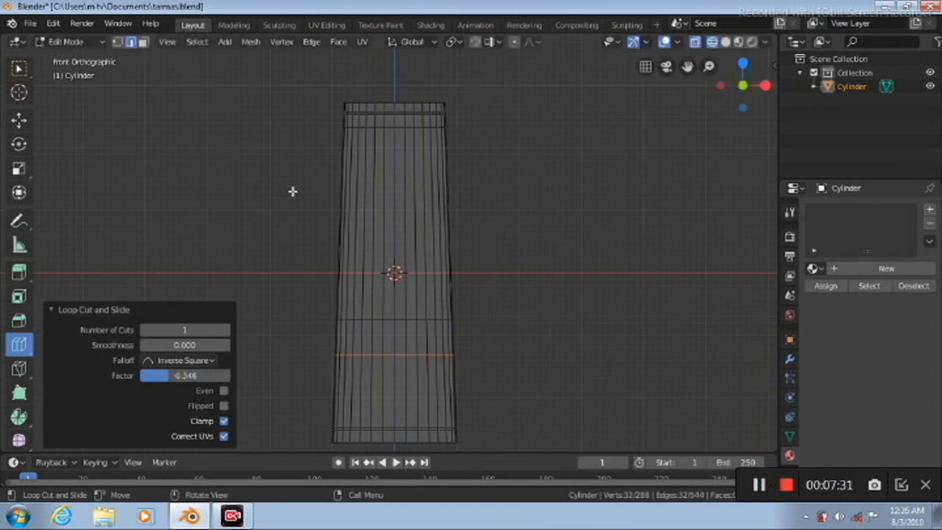
Step: Switch to face selection with solid shading and view the upper part of the body from the right side
{"action": "left_click", "coordinate": [142, 41]}
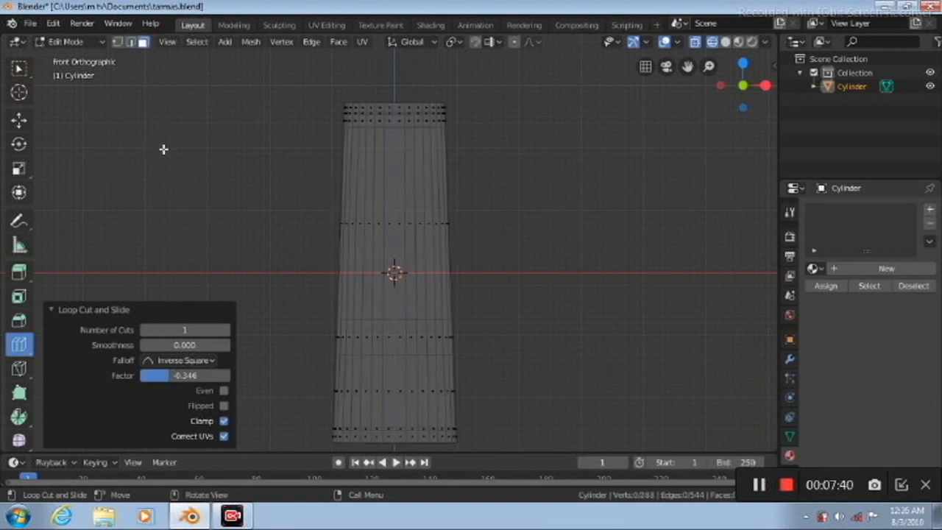
{"action": "left_click", "coordinate": [19, 69]}
{"action": "left_click", "coordinate": [739, 61]}
{"action": "key", "text": "alt+z"}
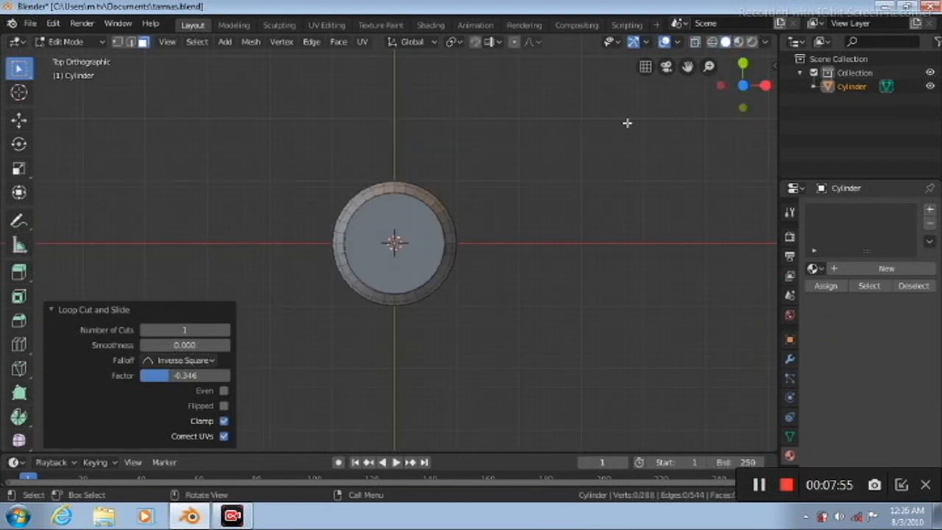
{"action": "key", "text": "KP_3"}
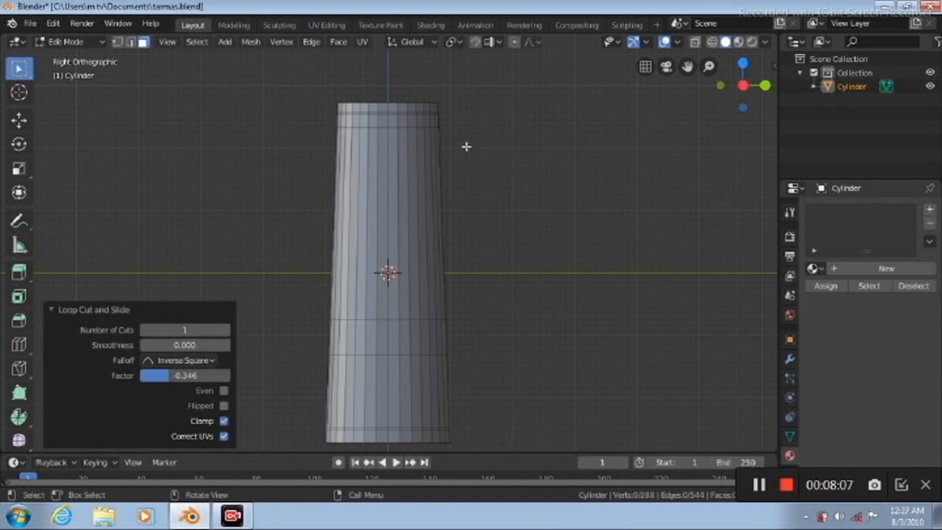
{"action": "scroll", "coordinate": [551, 146], "scroll_direction": "up", "scroll_amount": 4}
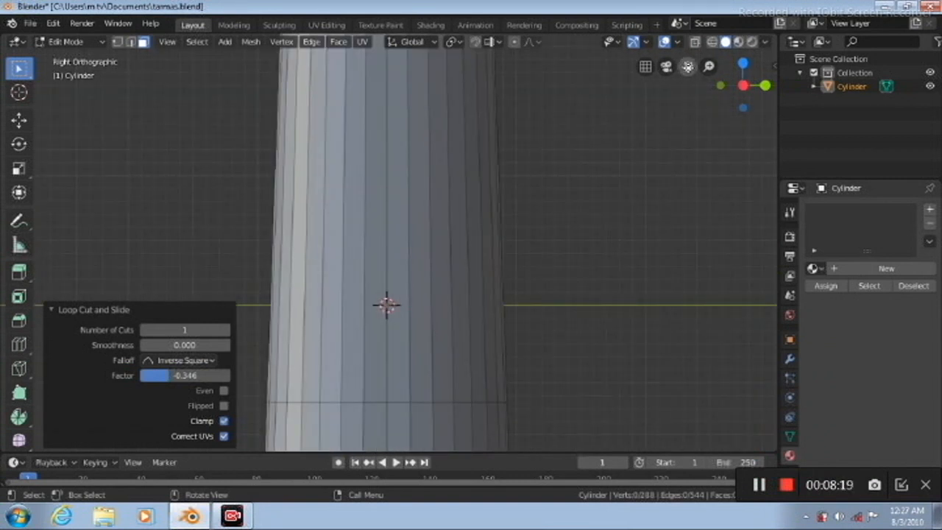
{"action": "left_click_drag", "start_coordinate": [686, 66], "coordinate": [692, 187]}
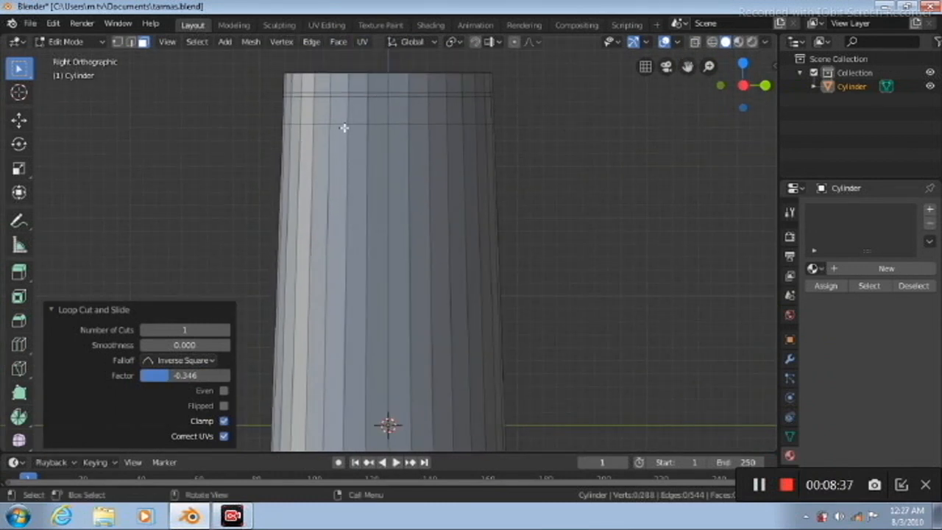
{"action": "left_click", "coordinate": [377, 95]}
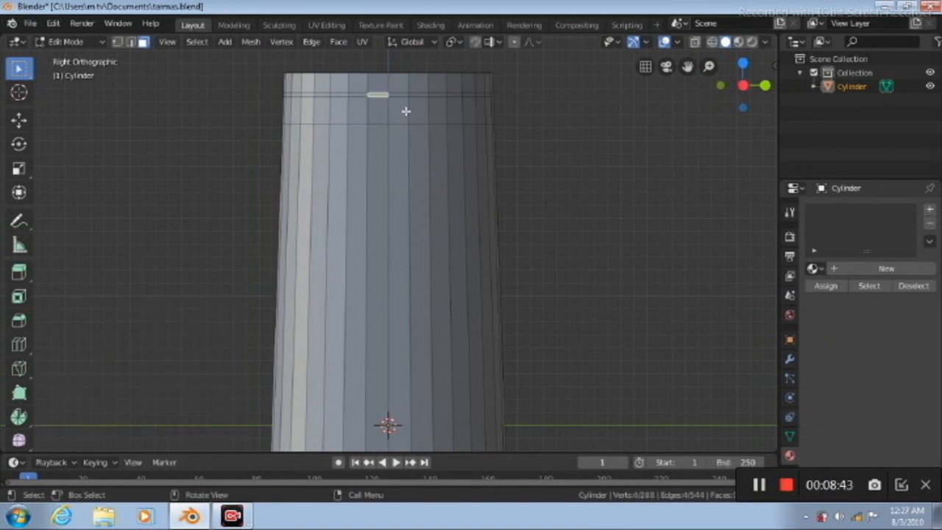
{"action": "left_click", "coordinate": [397, 95], "text": "alt"}
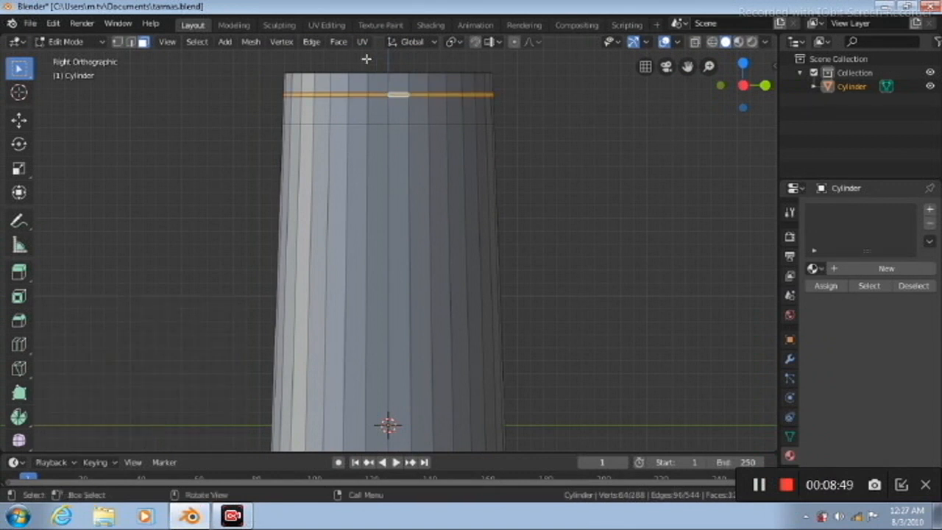
{"action": "left_click", "coordinate": [338, 41]}
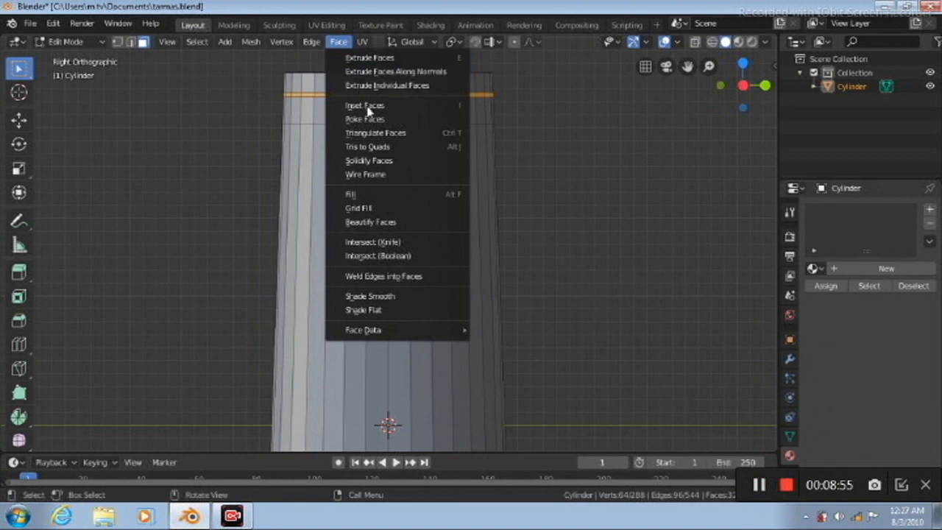
{"action": "left_click", "coordinate": [457, 108]}
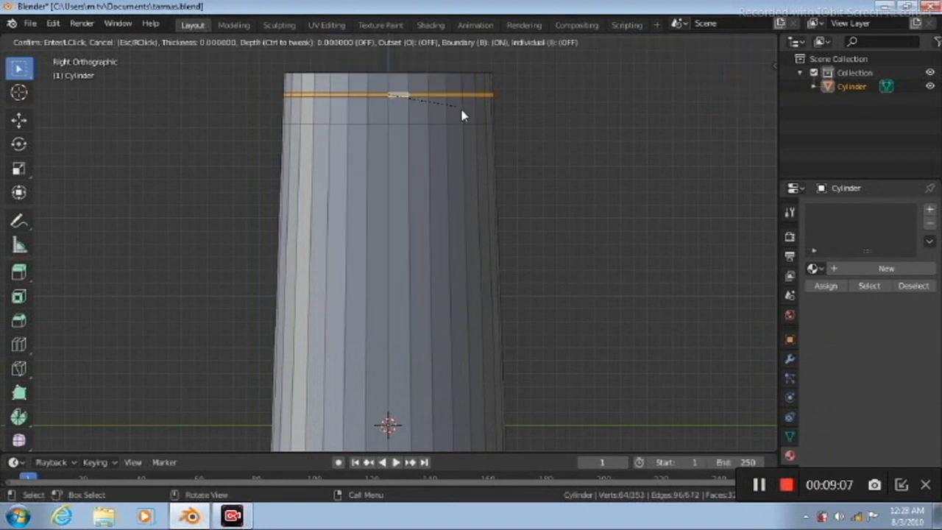
{"action": "left_click", "coordinate": [454, 109]}
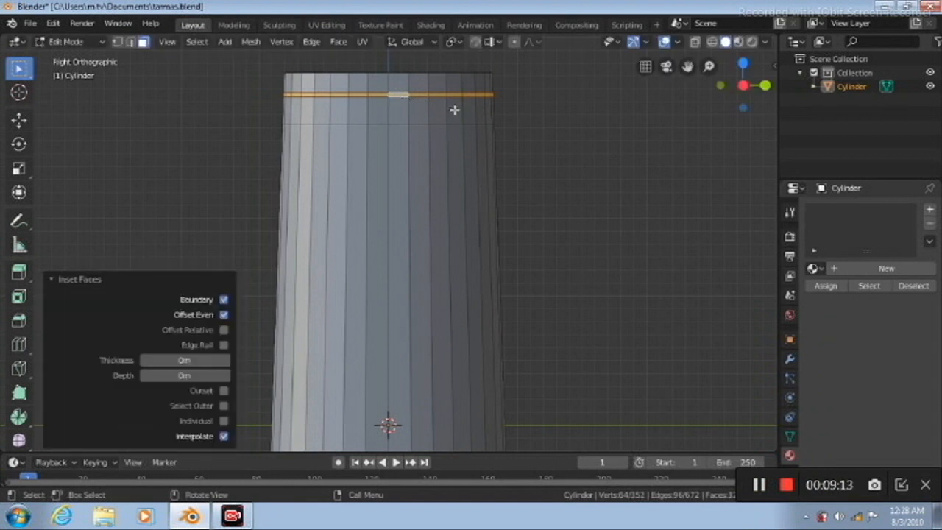
{"action": "key", "text": "ctrl+z"}
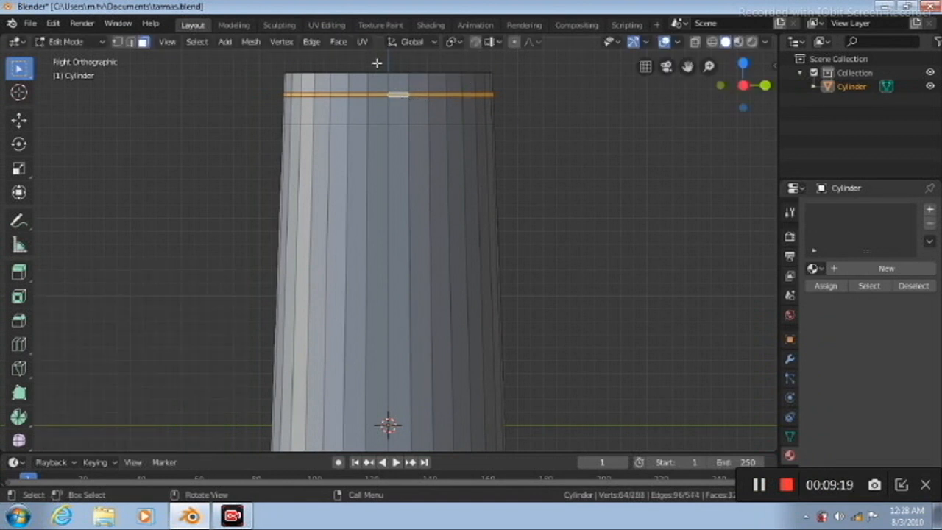
{"action": "key", "text": "ctrl+z"}
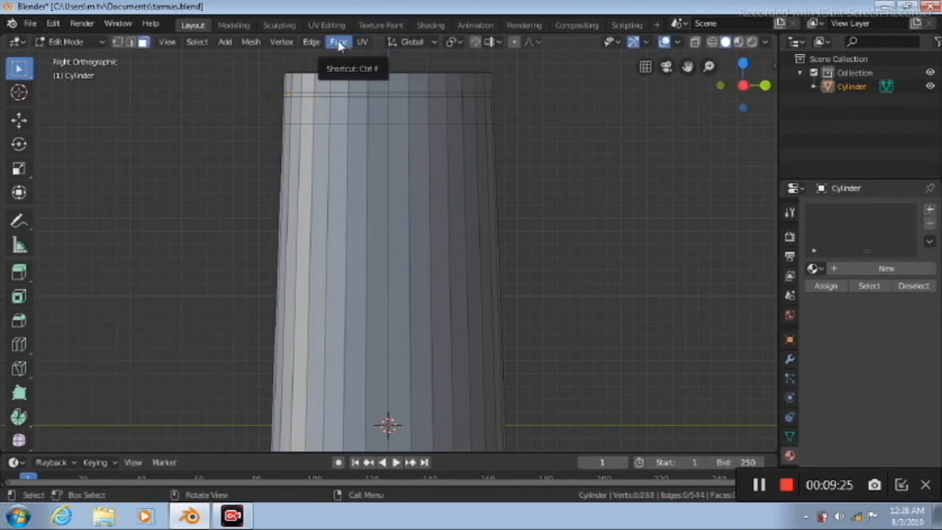
Step: Select the narrow face ring between the two close loops near the rim and inset it by about 0.003 m
{"action": "left_click", "coordinate": [760, 484]}
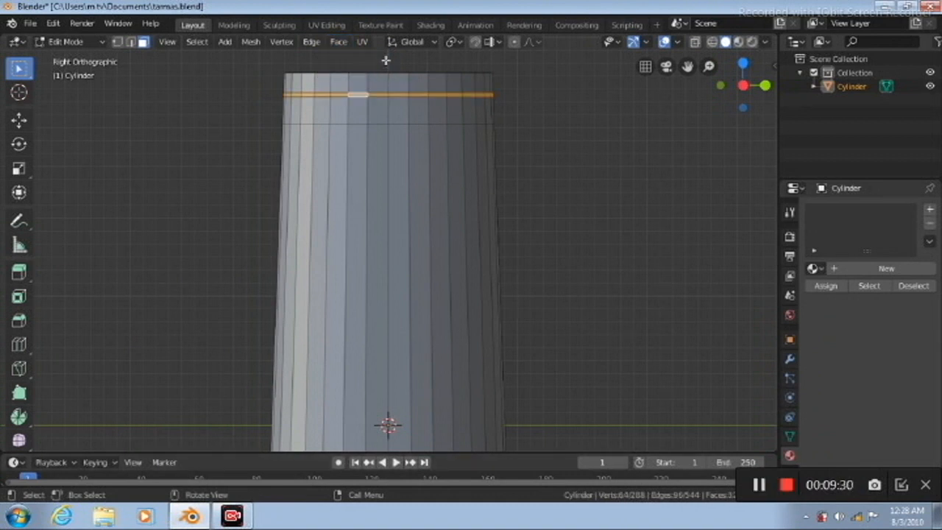
{"action": "left_click", "coordinate": [338, 42]}
{"action": "left_click", "coordinate": [365, 106]}
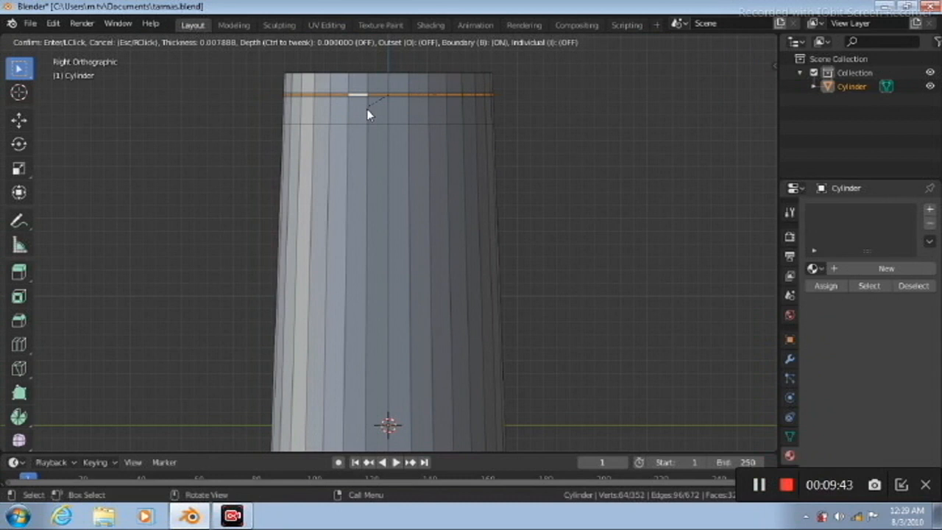
{"action": "left_click", "coordinate": [367, 109]}
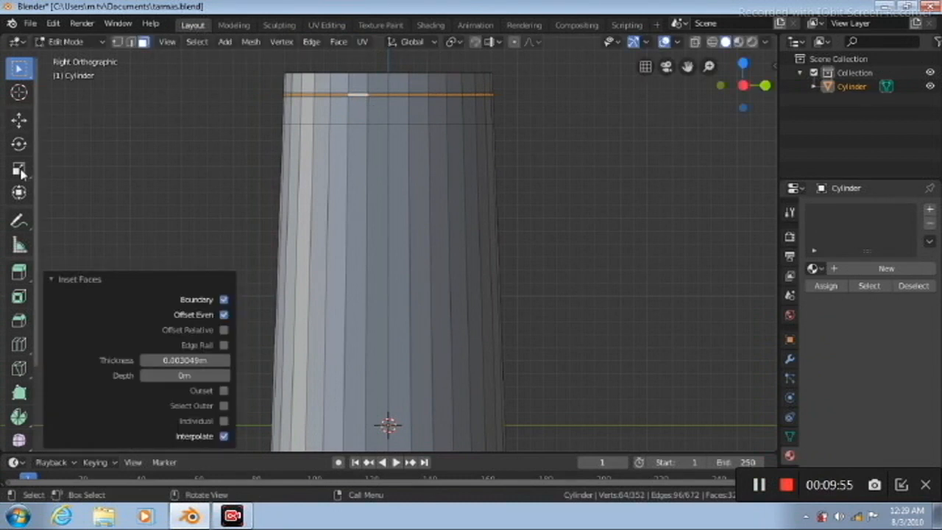
Step: Scale the inset face ring inward to about 0.957 to form a groove below the rim, and clear the selection
{"action": "left_click", "coordinate": [21, 171]}
{"action": "key", "text": "s"}
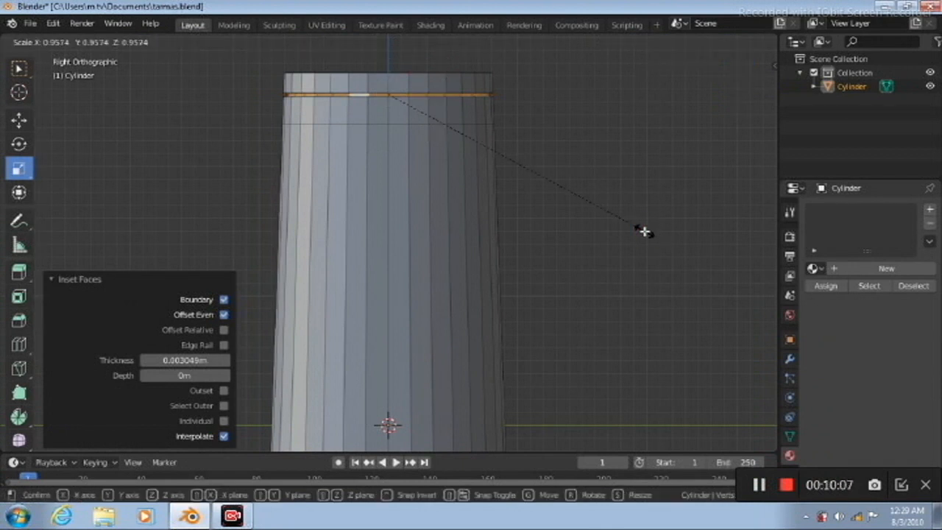
{"action": "left_click", "coordinate": [643, 231]}
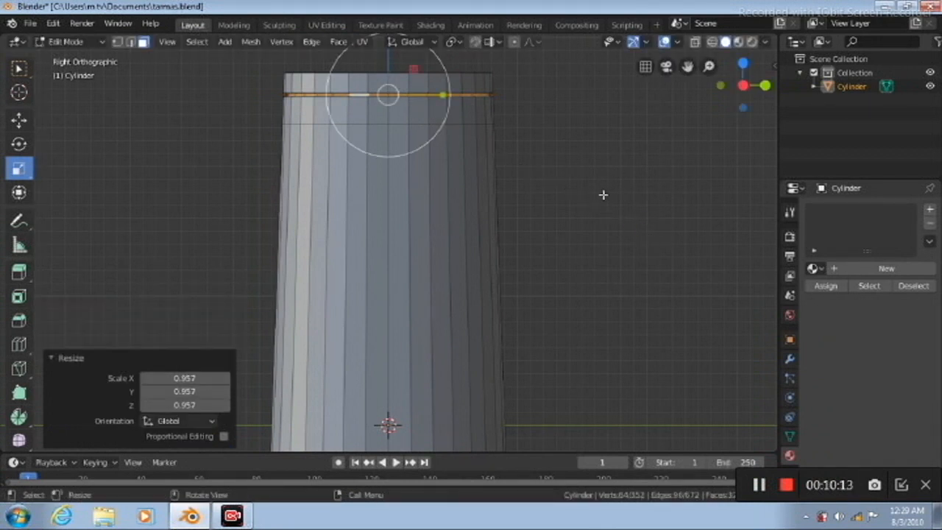
{"action": "left_click", "coordinate": [680, 235]}
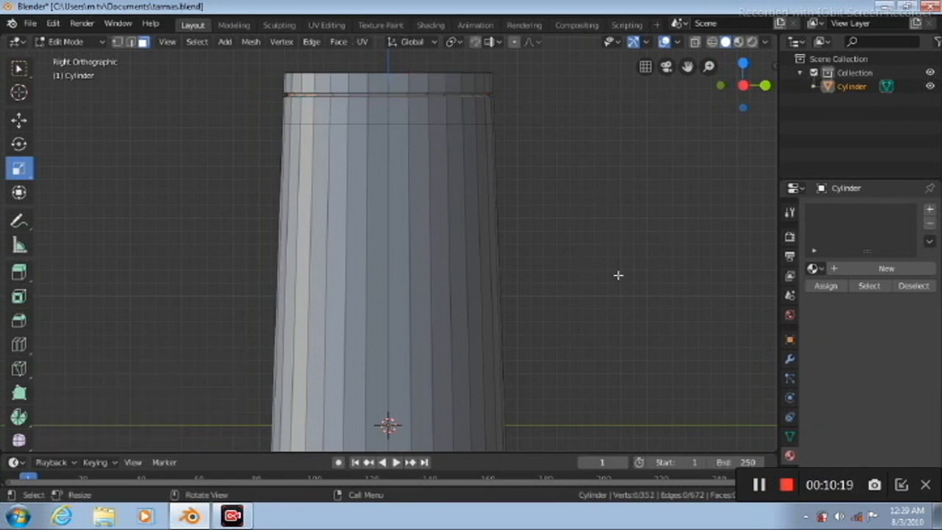
Step: Select the two adjacent central face columns from just below the groove down to the upper of the two lower-body loops
{"action": "left_click", "coordinate": [398, 109]}
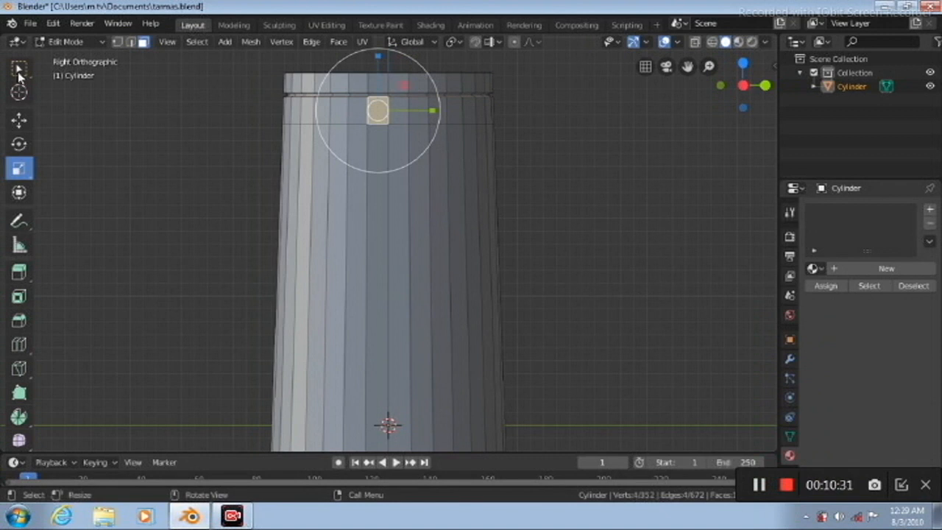
{"action": "left_click", "coordinate": [117, 101]}
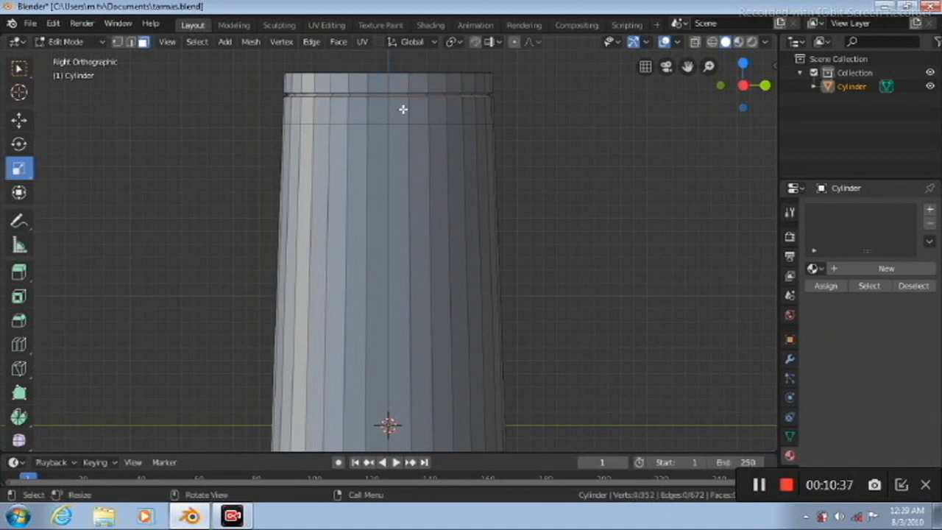
{"action": "left_click", "coordinate": [402, 110]}
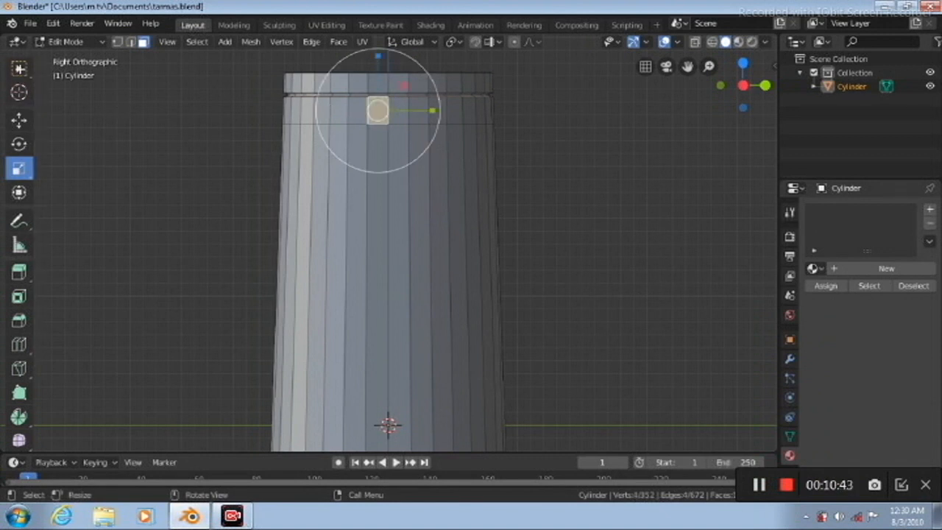
{"action": "left_click", "coordinate": [19, 68]}
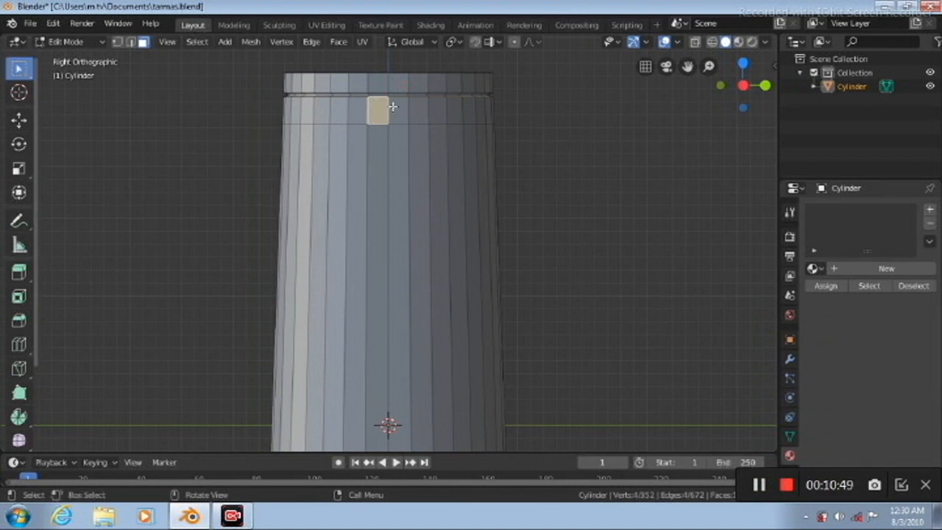
{"action": "left_click", "coordinate": [380, 165], "text": "shift"}
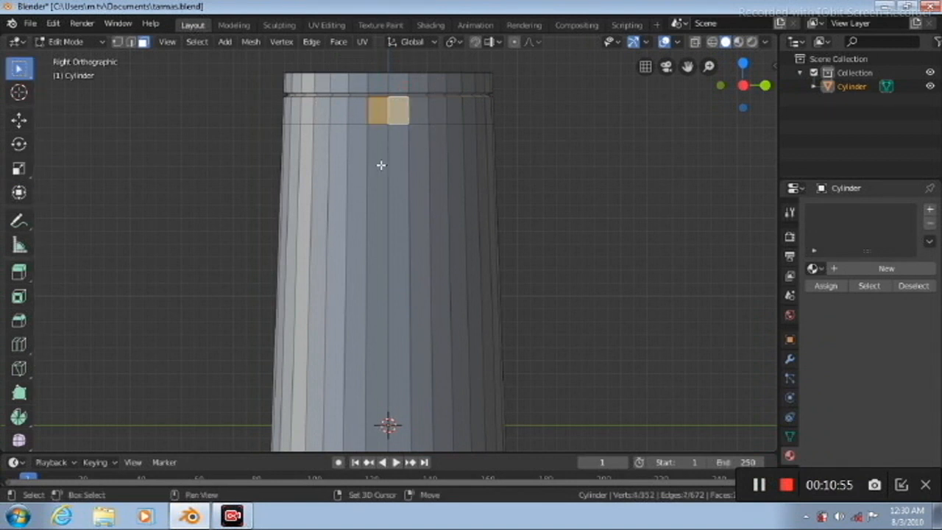
{"action": "left_click", "coordinate": [398, 176], "text": "shift"}
{"action": "left_click", "coordinate": [479, 183], "text": "shift"}
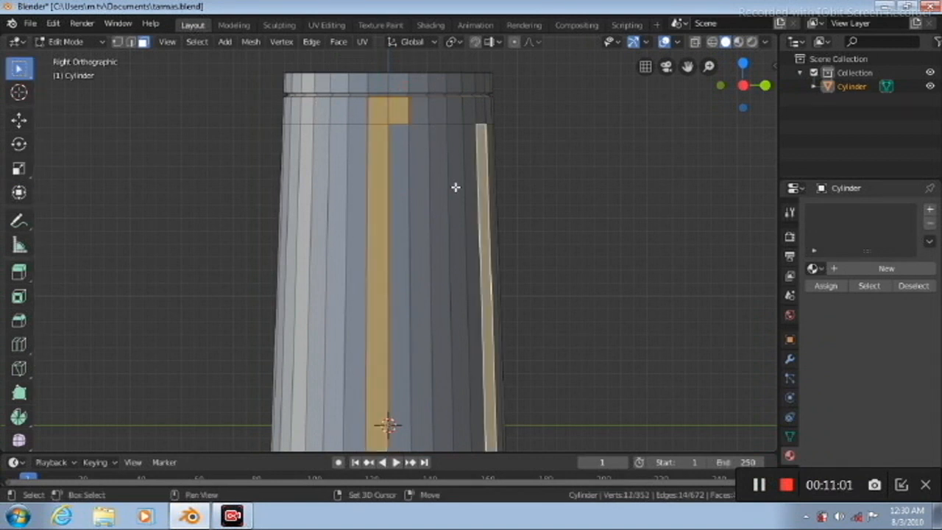
{"action": "left_click", "coordinate": [401, 198], "text": "shift"}
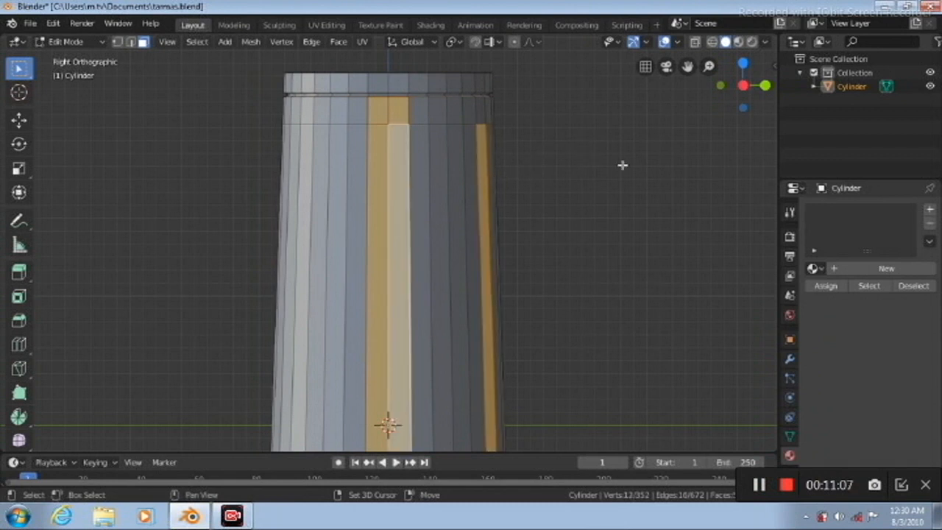
{"action": "left_click", "coordinate": [483, 176], "text": "shift"}
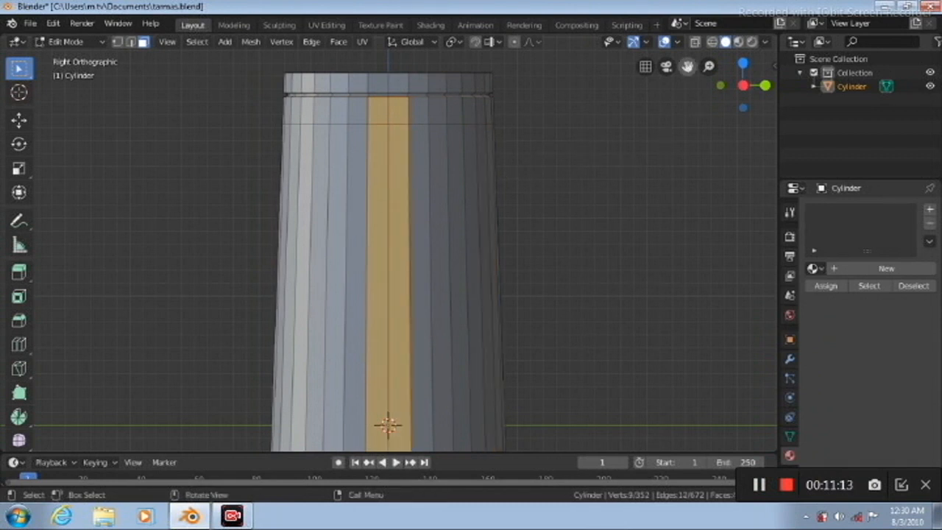
Step: Extend the face selection with the two central faces between the two lower-body loops
{"action": "left_click_drag", "start_coordinate": [687, 66], "coordinate": [690, 0]}
{"action": "left_click_drag", "start_coordinate": [687, 66], "coordinate": [682, 0]}
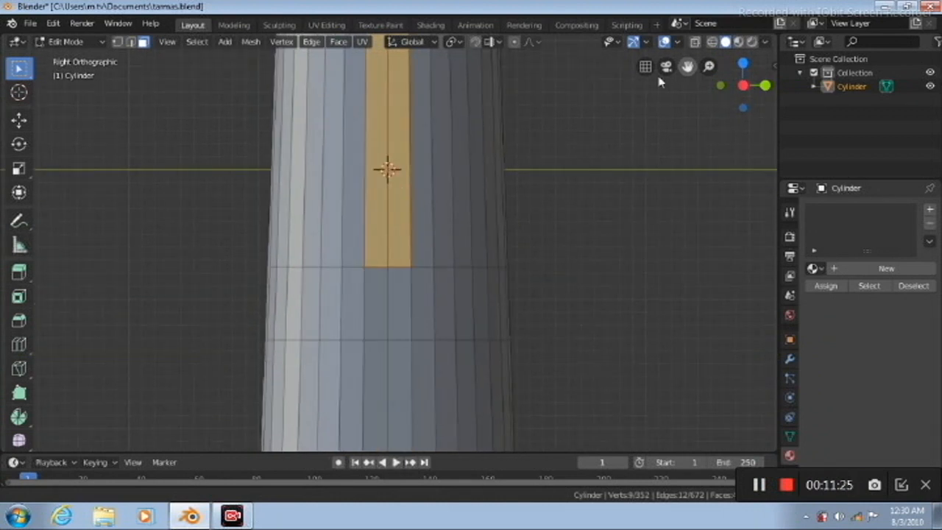
{"action": "left_click", "coordinate": [374, 298], "text": "shift"}
{"action": "left_click", "coordinate": [395, 295], "text": "shift"}
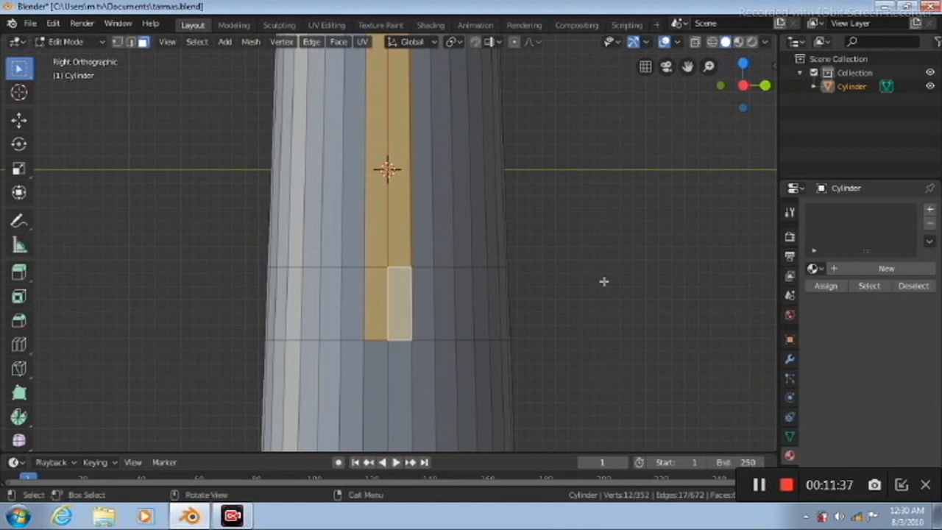
Step: Extrude the selected face strip outward about 0.411 m along X as the base of the handle
{"action": "key", "text": "KP_7"}
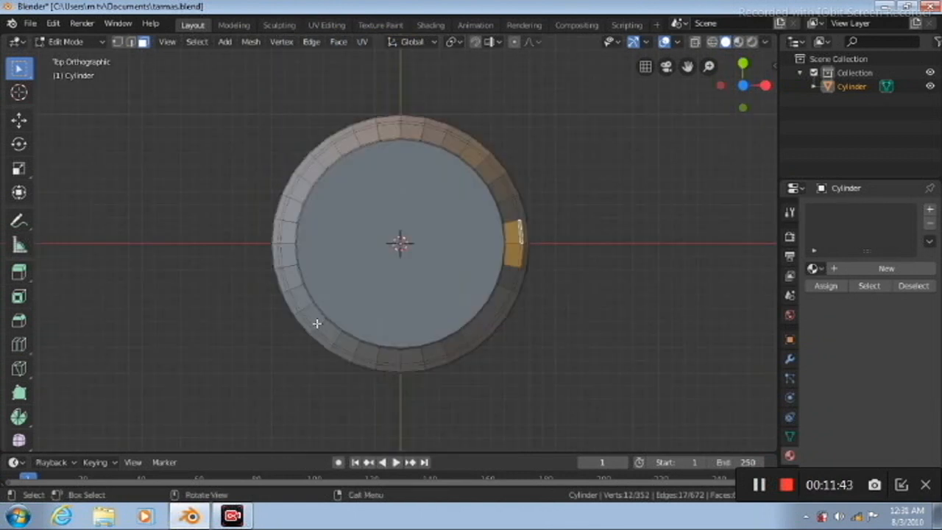
{"action": "left_click", "coordinate": [20, 272]}
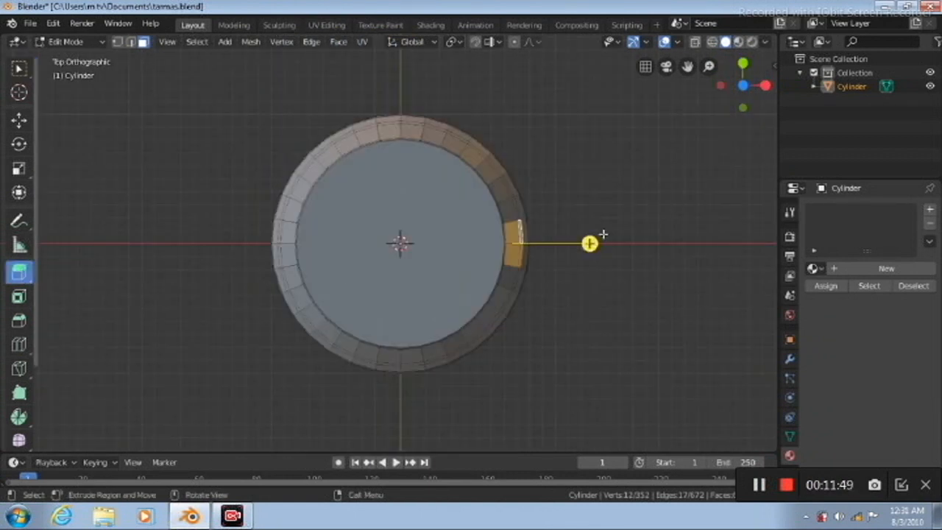
{"action": "left_click_drag", "start_coordinate": [589, 244], "coordinate": [621, 230]}
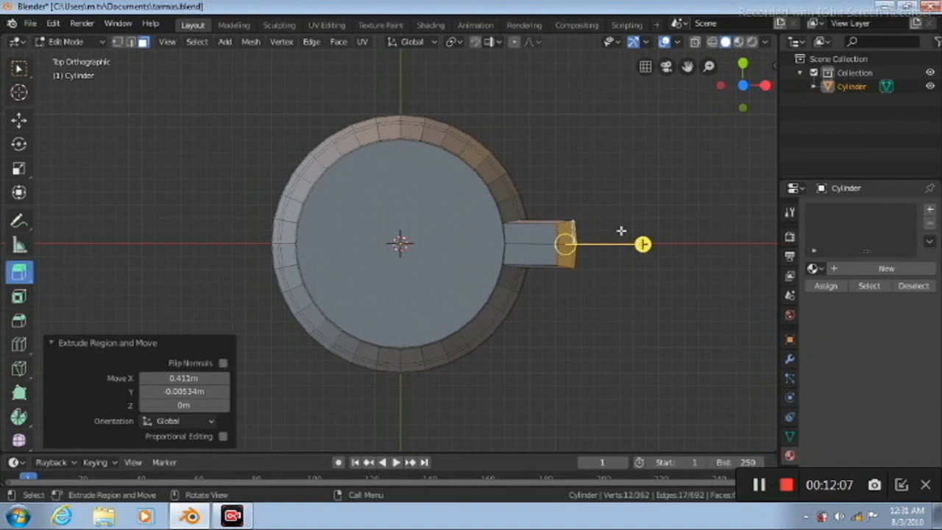
Step: Scale the handle's extruded outer faces down along Z so its upper and lower ends slope toward the body
{"action": "key", "text": "KP_1"}
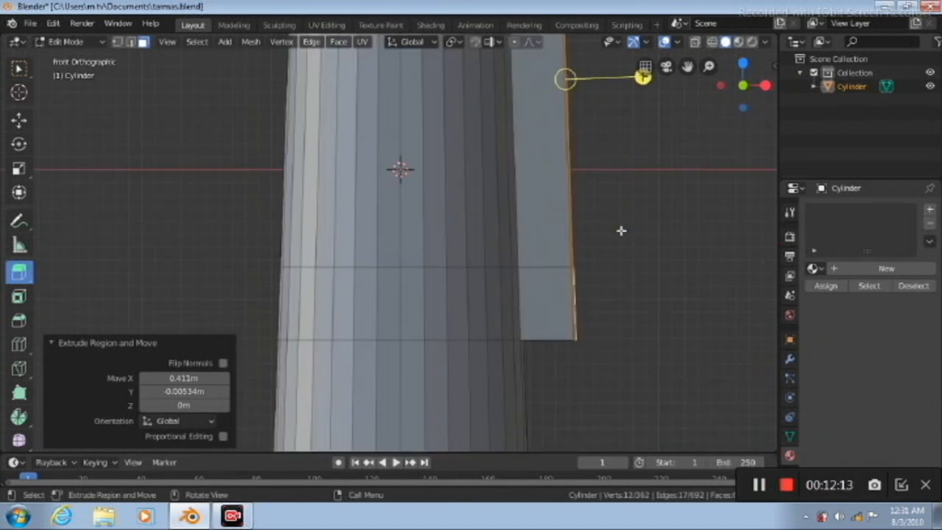
{"action": "scroll", "coordinate": [621, 230], "scroll_direction": "down", "scroll_amount": 1}
{"action": "scroll", "coordinate": [621, 230], "scroll_direction": "down", "scroll_amount": 1}
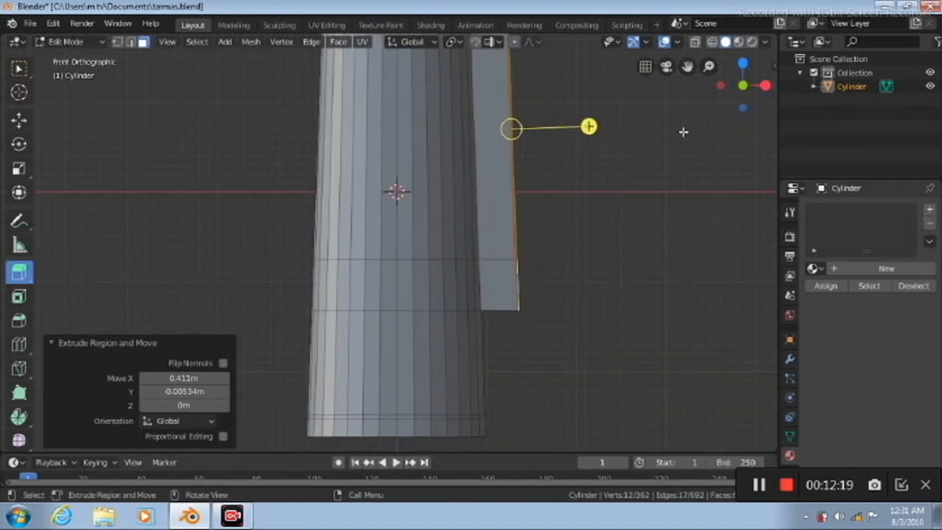
{"action": "left_click_drag", "start_coordinate": [686, 66], "coordinate": [678, 168]}
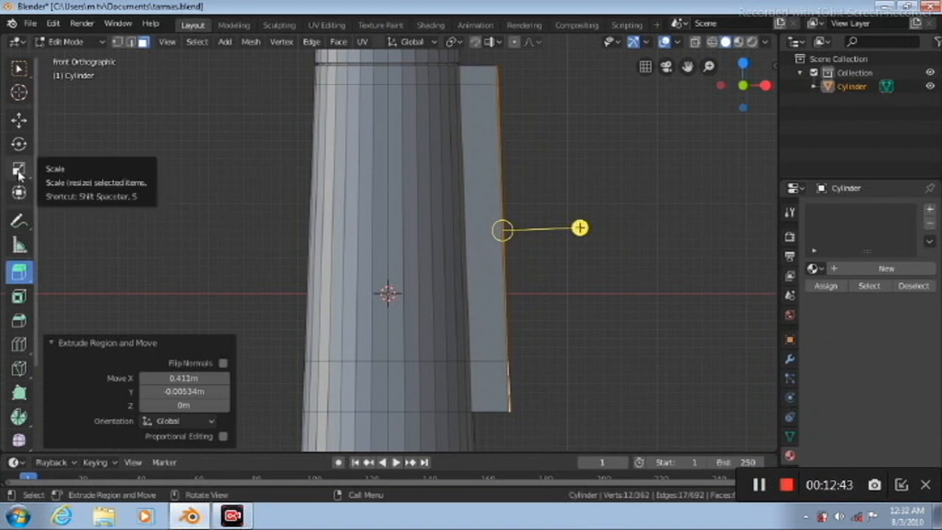
{"action": "left_click", "coordinate": [19, 167]}
{"action": "left_click_drag", "start_coordinate": [500, 177], "coordinate": [501, 187]}
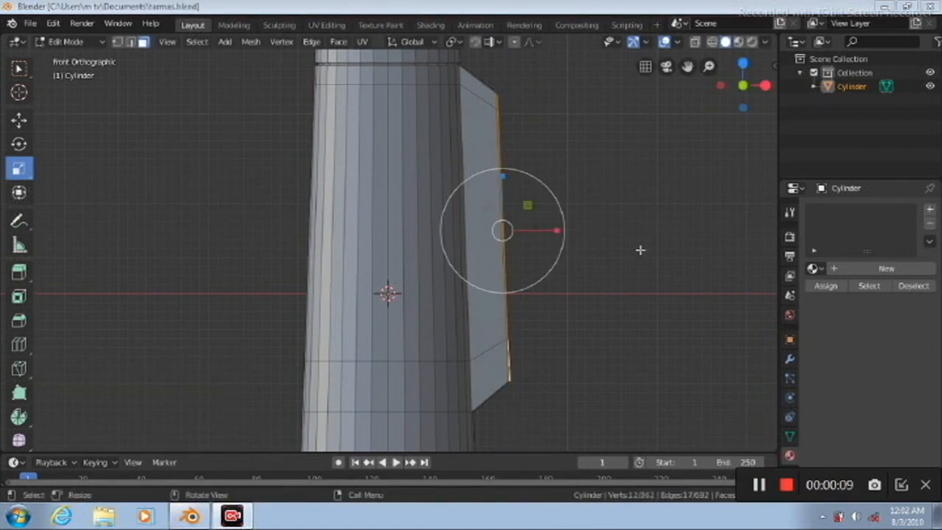
Step: Extrude the handle's outer faces a further 0.185 m outward along X
{"action": "left_click", "coordinate": [615, 204]}
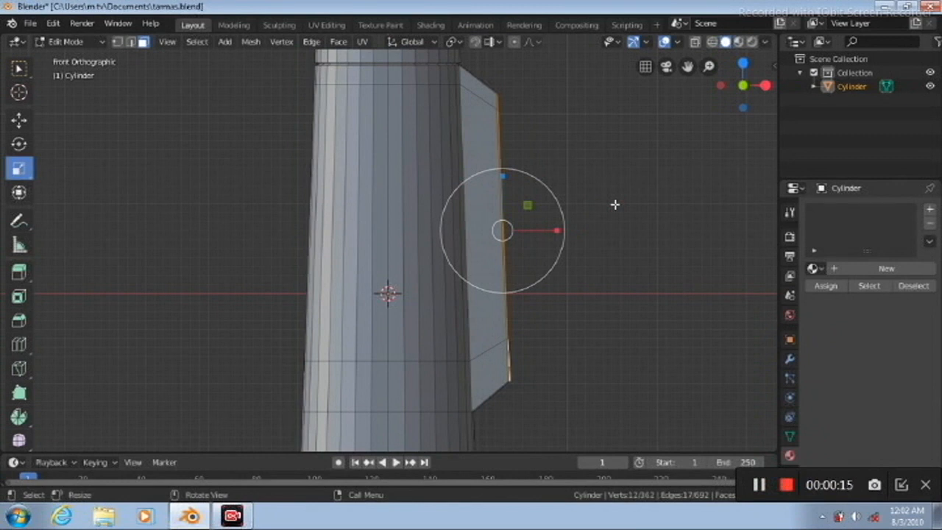
{"action": "left_click", "coordinate": [585, 194]}
{"action": "left_click", "coordinate": [584, 193]}
{"action": "key", "text": "KP_7"}
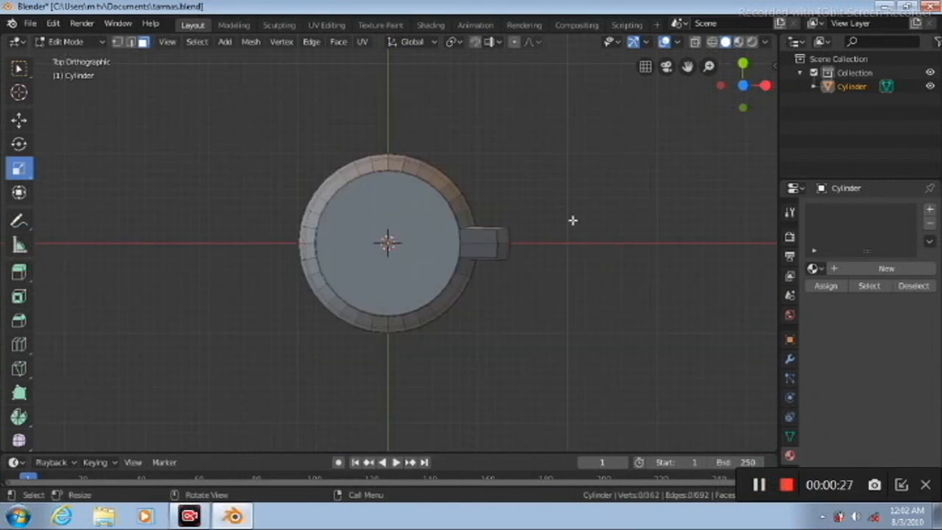
{"action": "key", "text": "ctrl+z"}
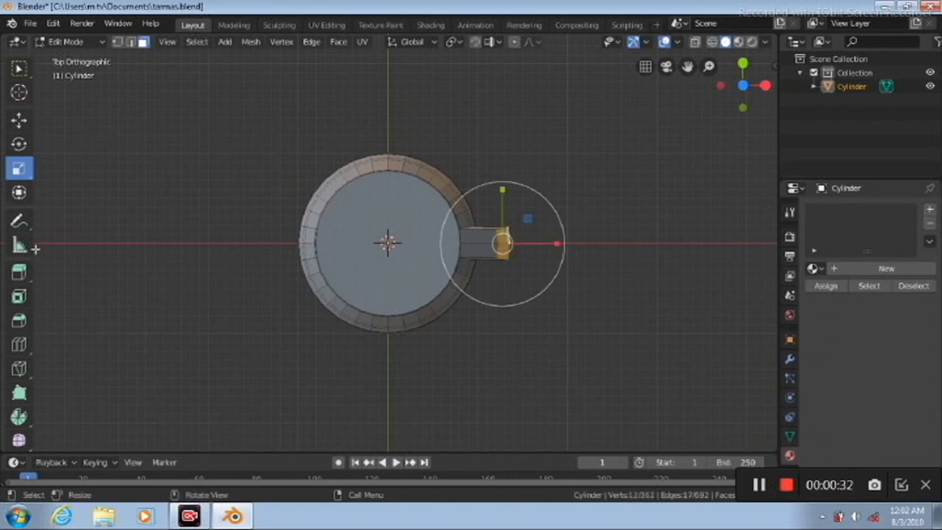
{"action": "left_click", "coordinate": [20, 274]}
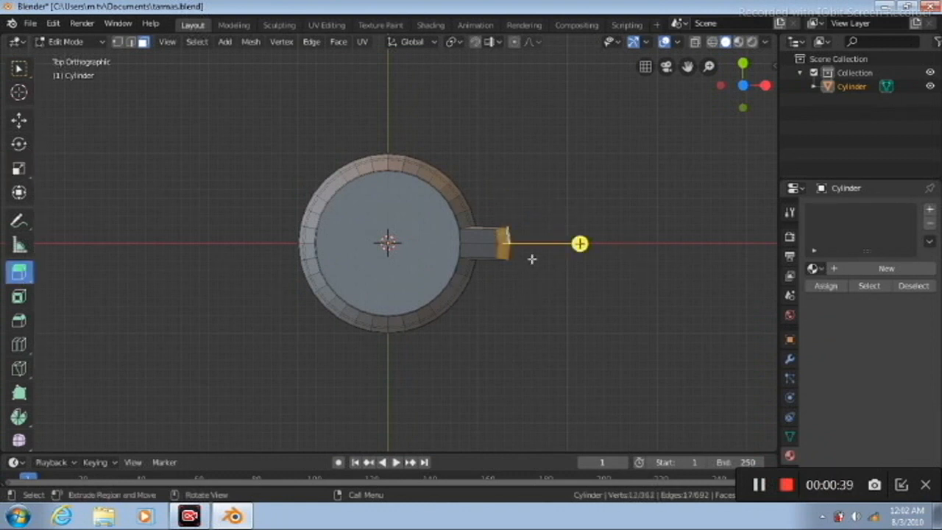
{"action": "left_click_drag", "start_coordinate": [532, 259], "coordinate": [547, 260]}
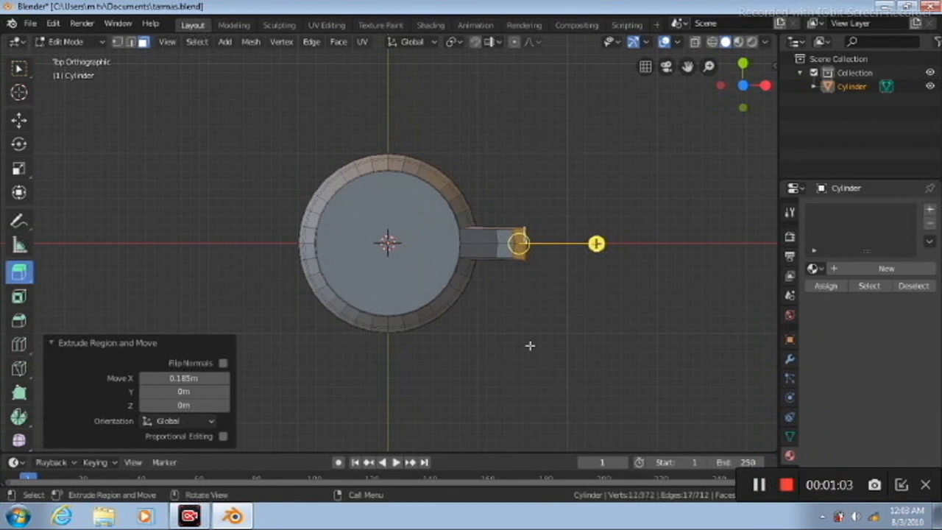
Step: Move the handle's outer faces 0.0615 m further out along X and scale them to 0.849 along Z
{"action": "key", "text": "KP_1"}
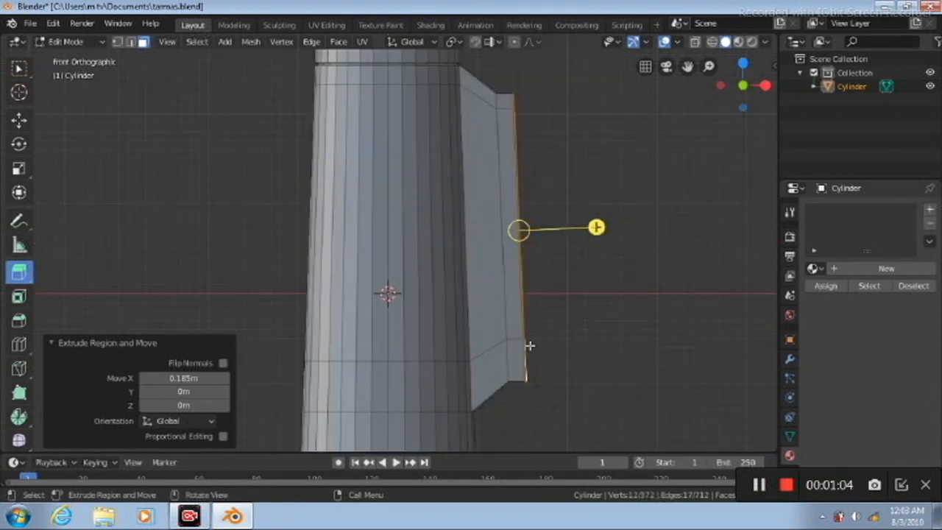
{"action": "left_click", "coordinate": [19, 121]}
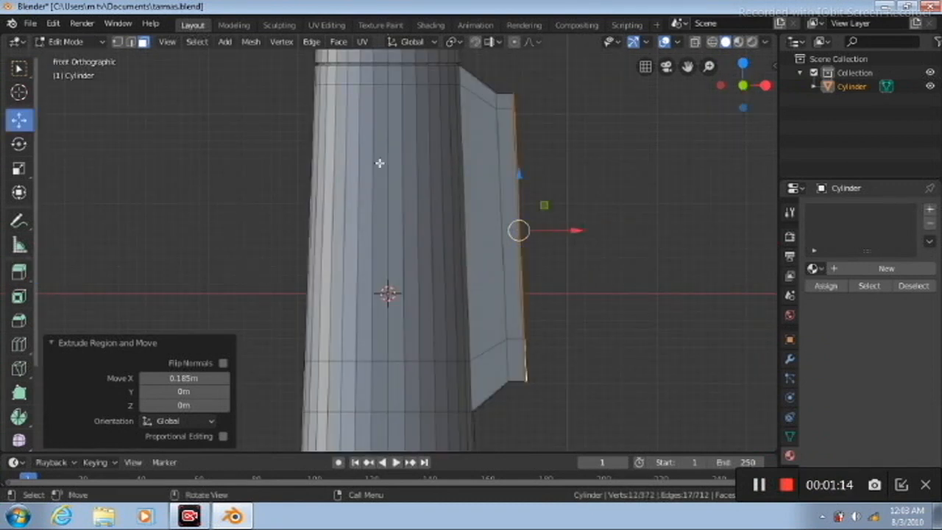
{"action": "left_click_drag", "start_coordinate": [574, 231], "coordinate": [579, 232]}
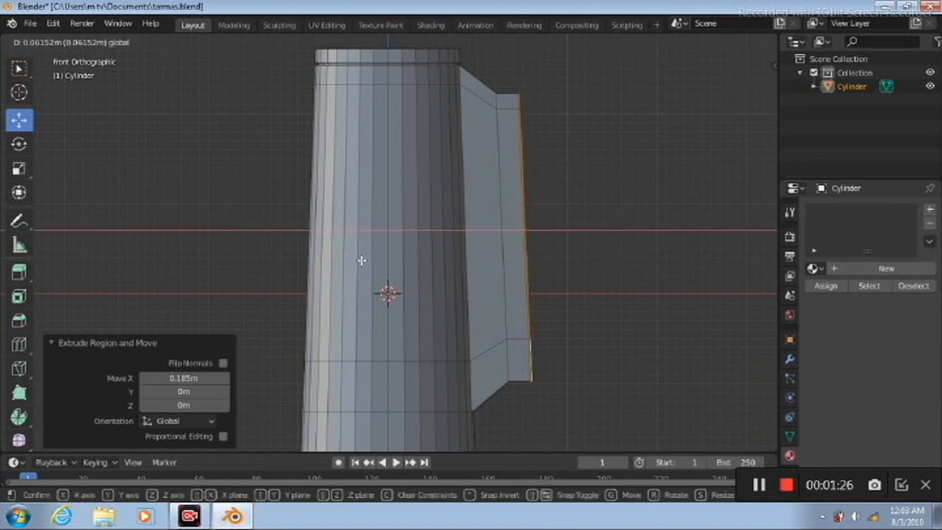
{"action": "left_click", "coordinate": [19, 169]}
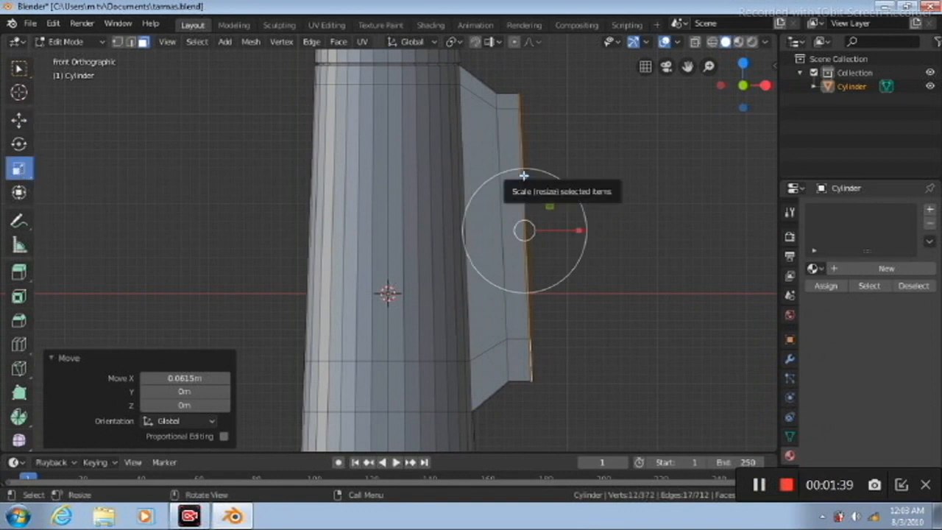
{"action": "left_click_drag", "start_coordinate": [523, 175], "coordinate": [523, 179]}
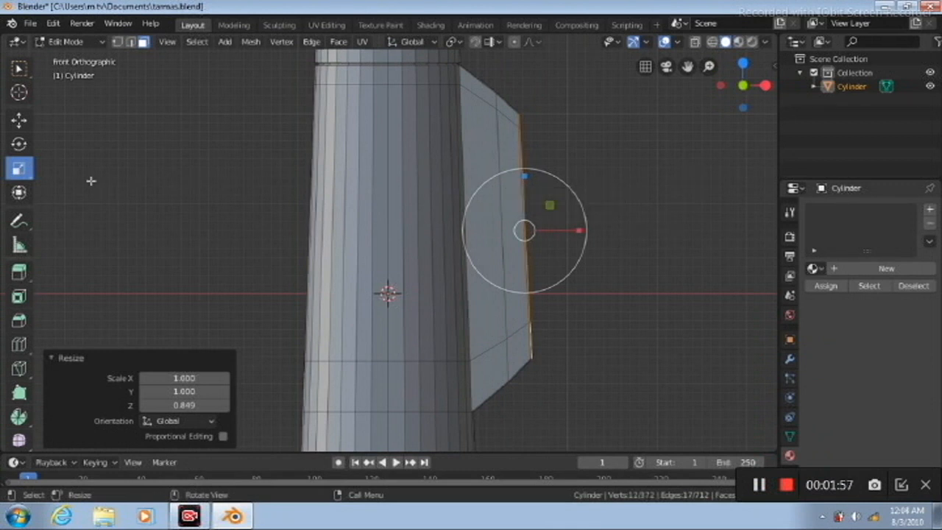
Step: Delete the large inner side face next to the body on both the front and back of the handle to open the grip
{"action": "left_click", "coordinate": [20, 68]}
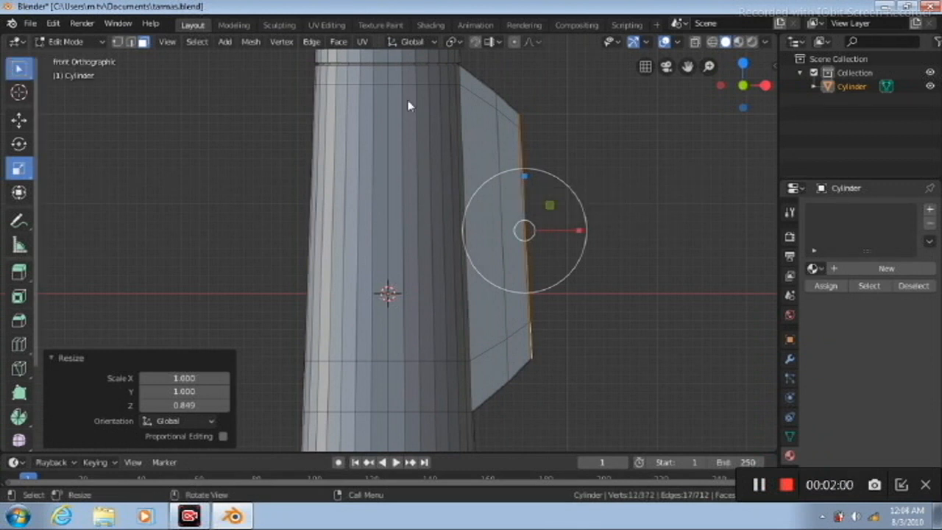
{"action": "left_click", "coordinate": [484, 145]}
{"action": "right_click", "coordinate": [485, 151]}
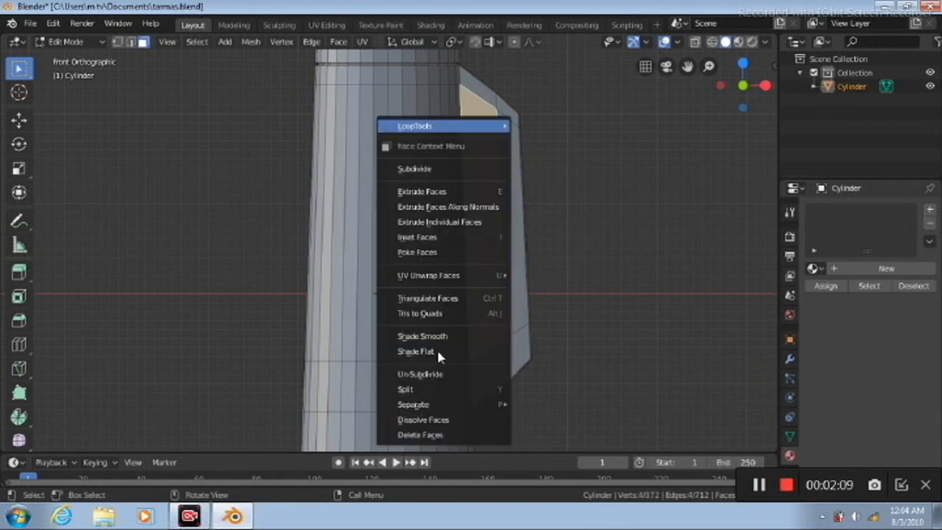
{"action": "left_click", "coordinate": [439, 435]}
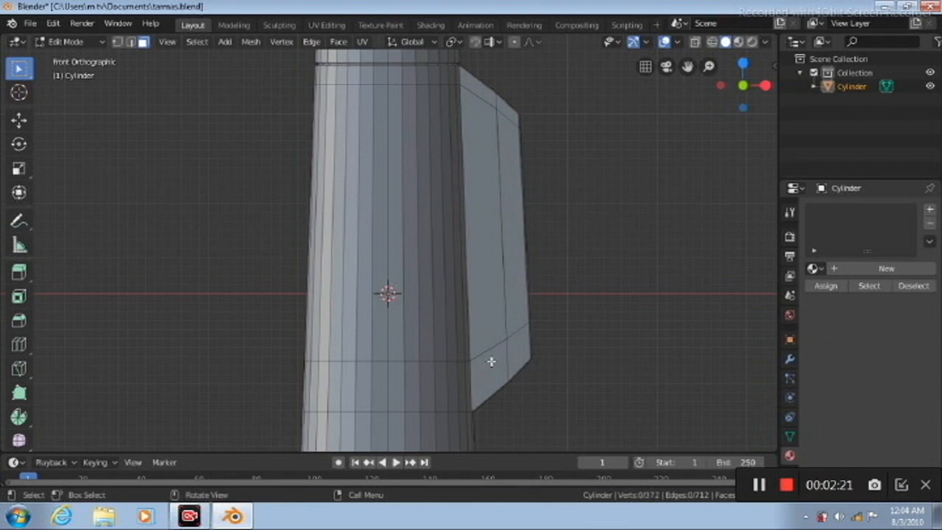
{"action": "left_click", "coordinate": [490, 274]}
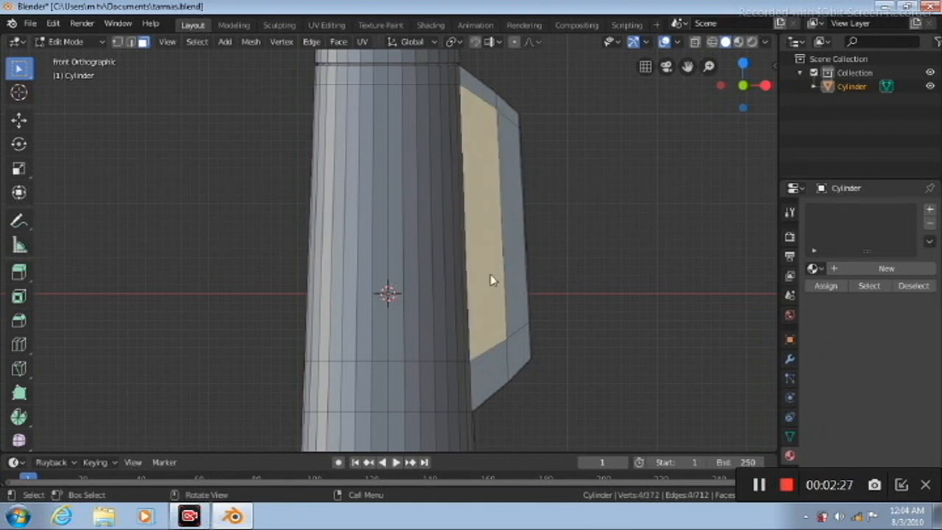
{"action": "right_click", "coordinate": [490, 275]}
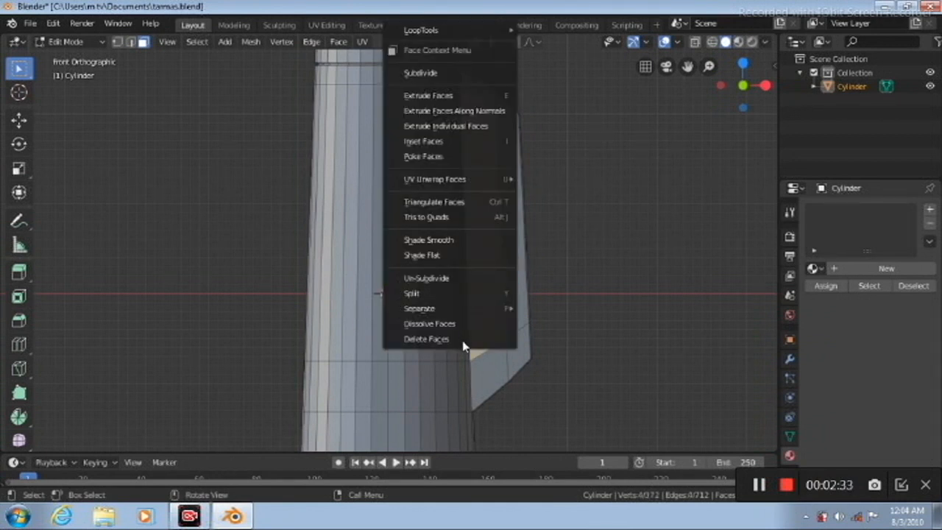
{"action": "left_click", "coordinate": [462, 340]}
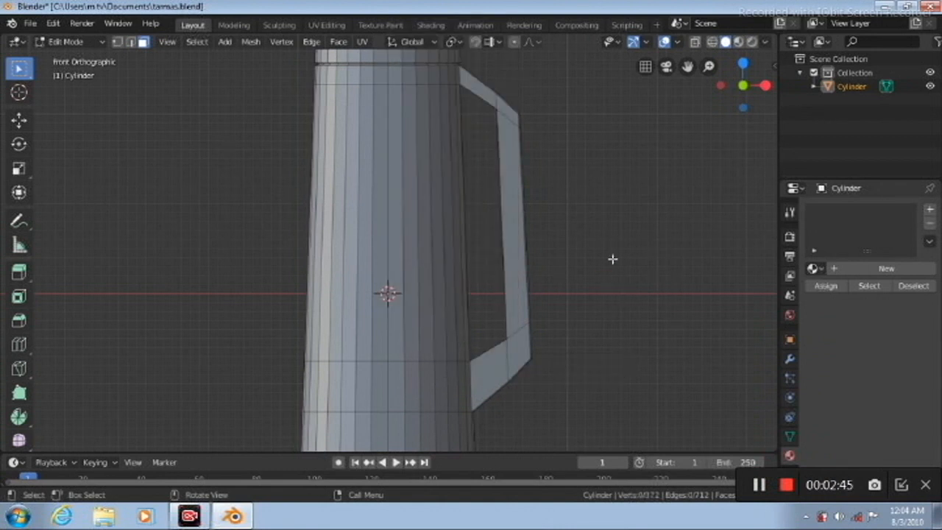
Step: Select the two adjacent central faces of the rim band above the groove, on the side opposite the handle
{"action": "key", "text": "ctrl+KP_1"}
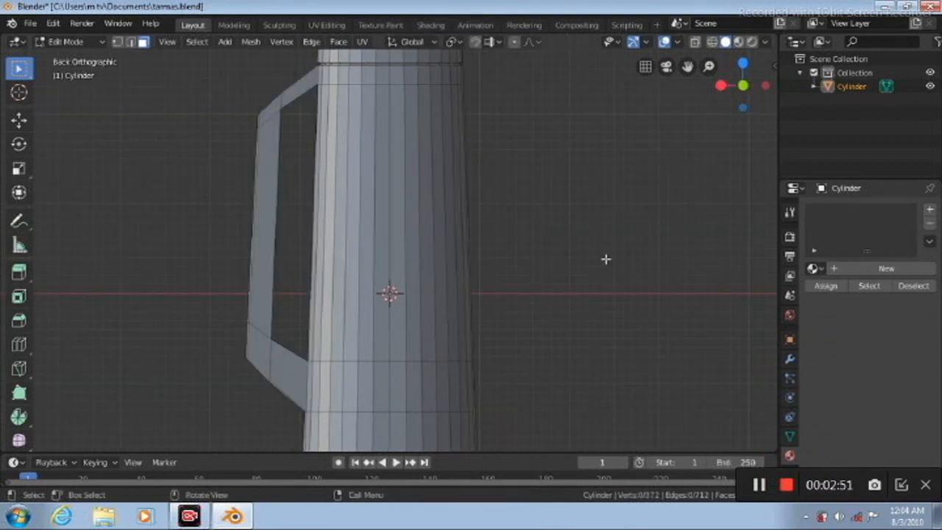
{"action": "key", "text": "ctrl+KP_3"}
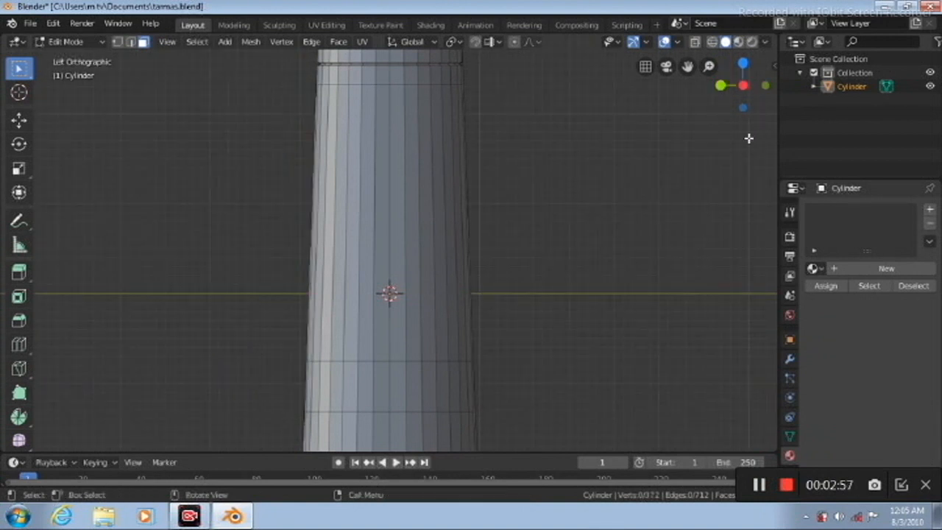
{"action": "left_click_drag", "start_coordinate": [686, 66], "coordinate": [689, 77]}
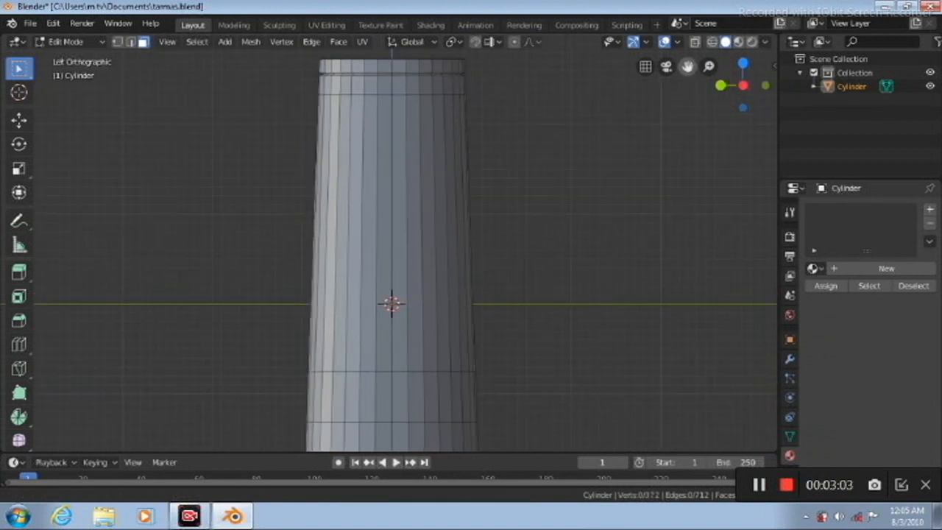
{"action": "left_click", "coordinate": [395, 67]}
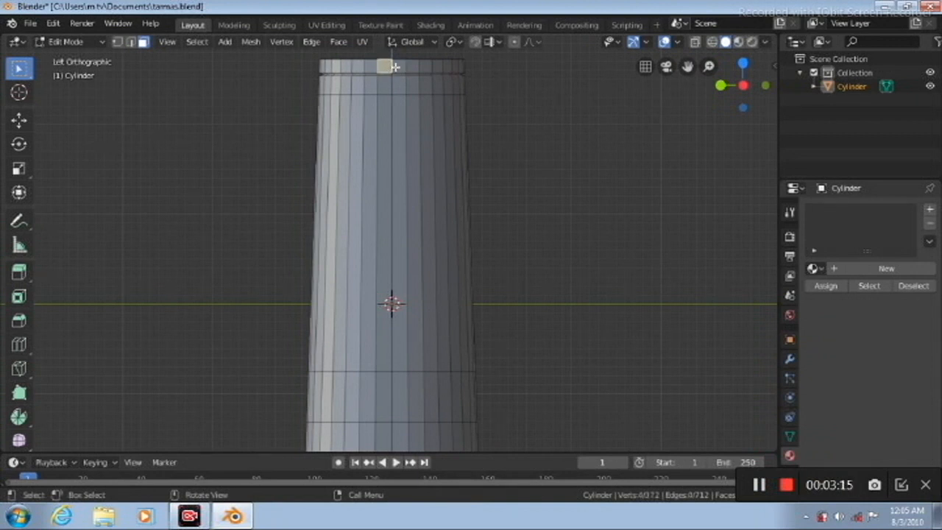
{"action": "left_click", "coordinate": [398, 65], "text": "shift"}
Step: Extrude the two selected rim faces outward by -0.315 m along X as the base of the spout
{"action": "key", "text": "KP_7"}
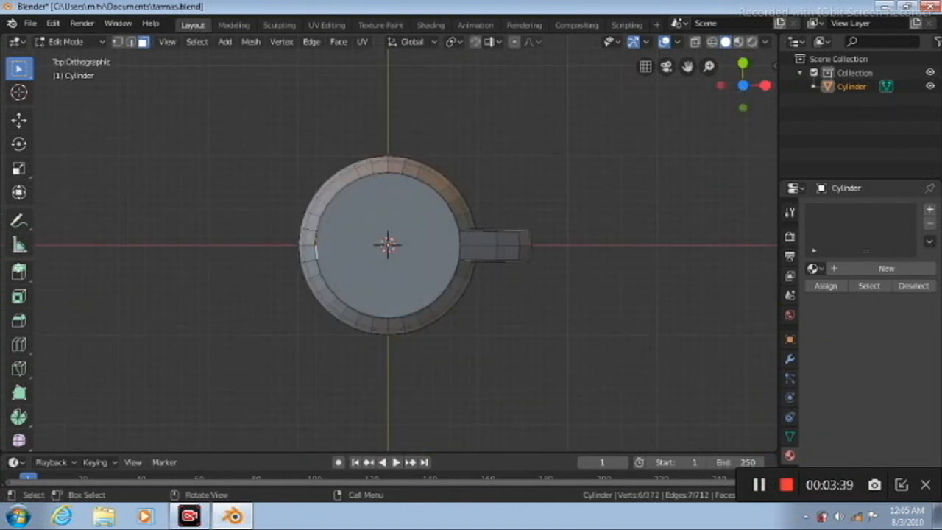
{"action": "left_click", "coordinate": [19, 271]}
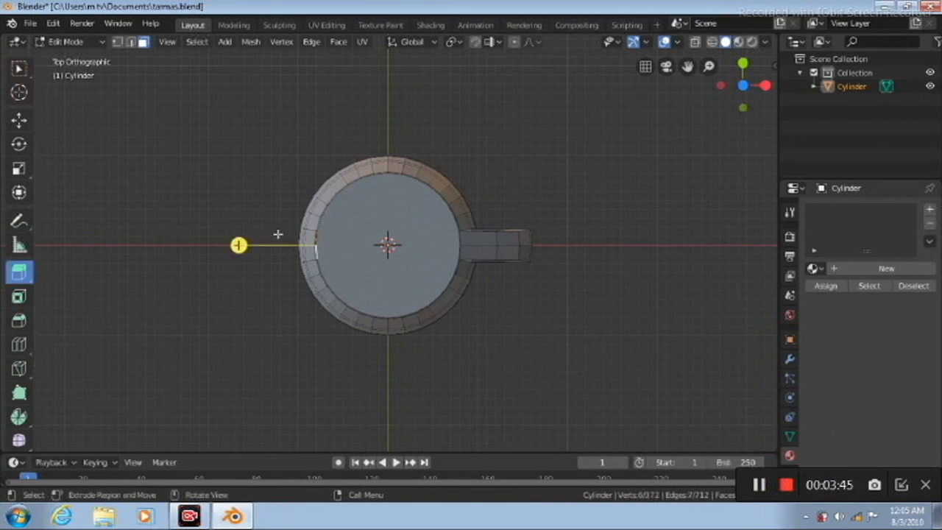
{"action": "mouse_move", "coordinate": [262, 234]}
{"action": "left_mouse_down"}
{"action": "mouse_move", "coordinate": [240, 231]}
{"action": "mouse_move", "coordinate": [250, 235]}
{"action": "left_mouse_up"}
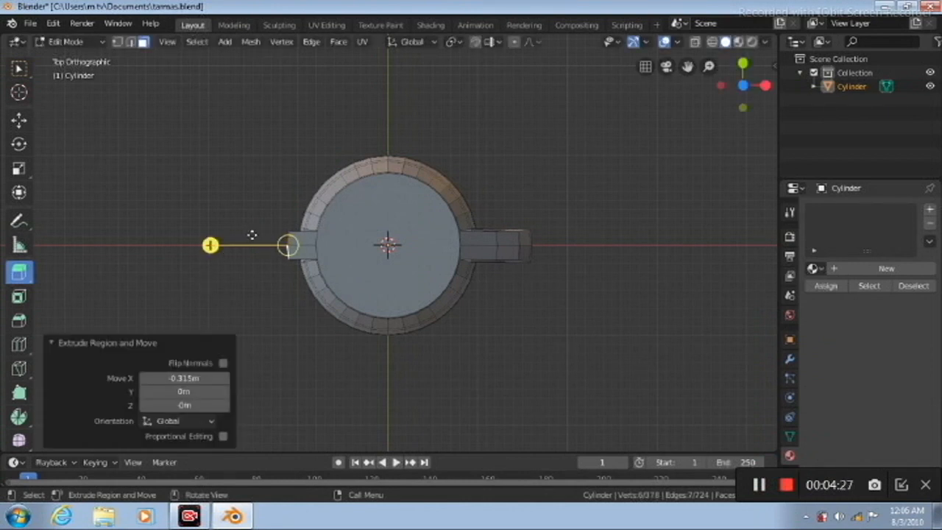
{"action": "left_click_drag", "start_coordinate": [251, 235], "coordinate": [250, 238]}
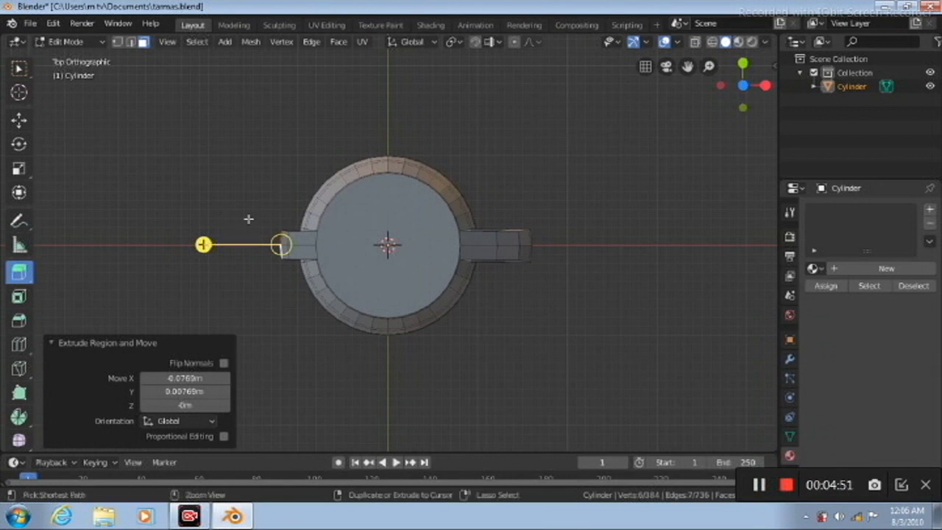
{"action": "key", "text": "ctrl+z"}
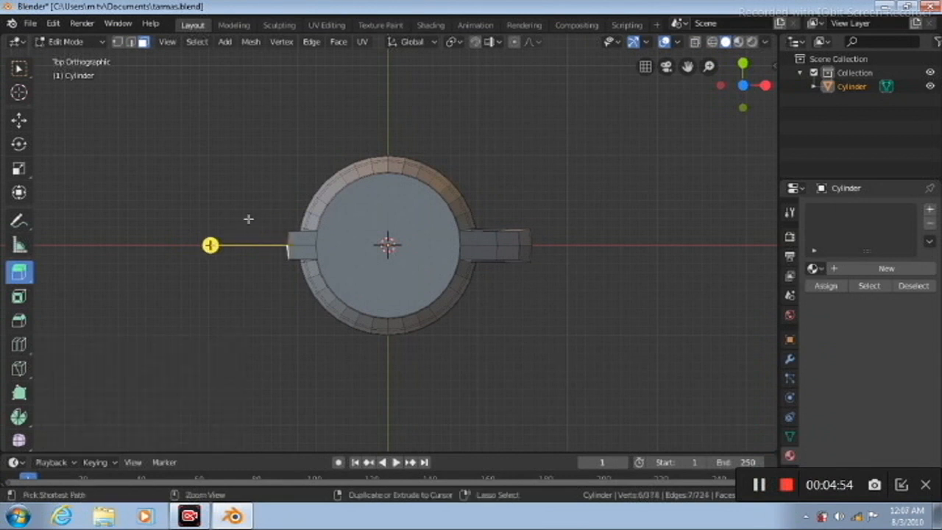
Step: Move the spout's end faces outward by -0.0615 m along X
{"action": "left_click", "coordinate": [19, 121]}
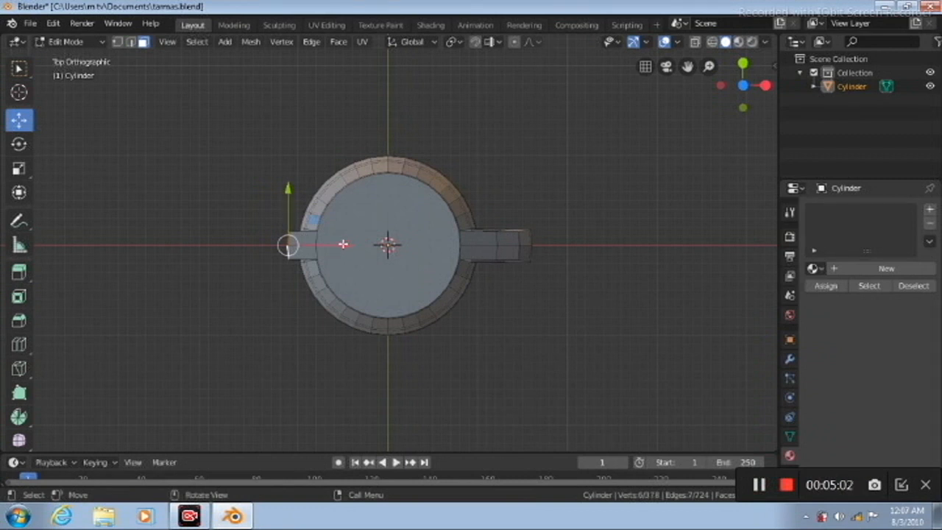
{"action": "left_click_drag", "start_coordinate": [335, 246], "coordinate": [333, 246]}
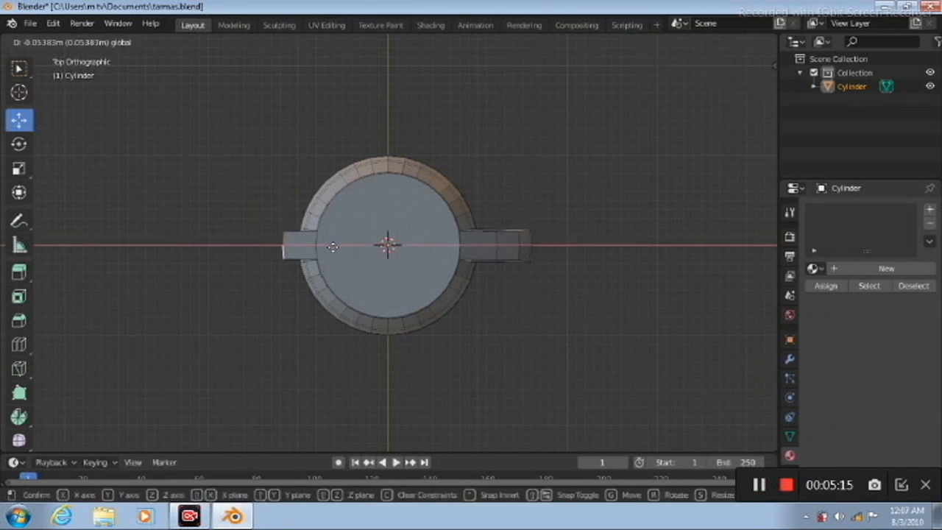
{"action": "left_click_drag", "start_coordinate": [332, 246], "coordinate": [330, 248]}
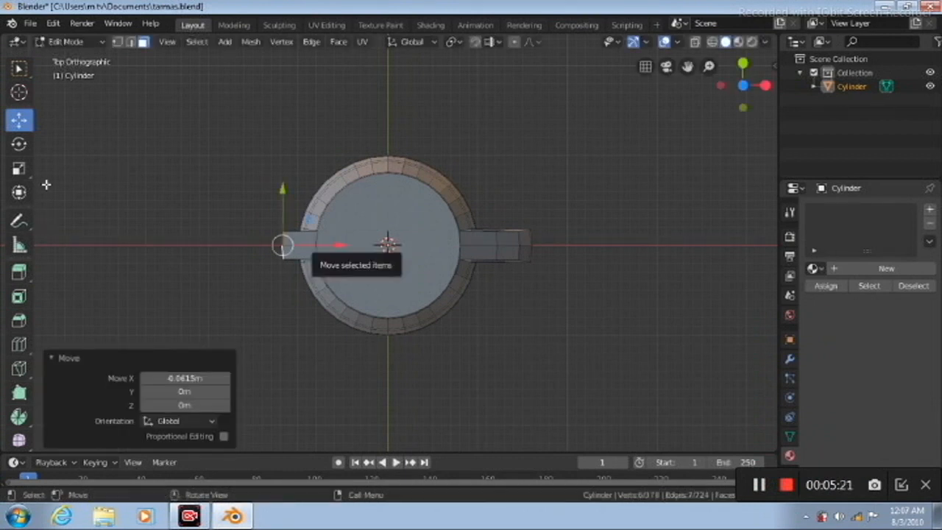
Step: Extrude the spout's end faces another -0.177 m along X with the Y offset set to 0
{"action": "left_click", "coordinate": [21, 271]}
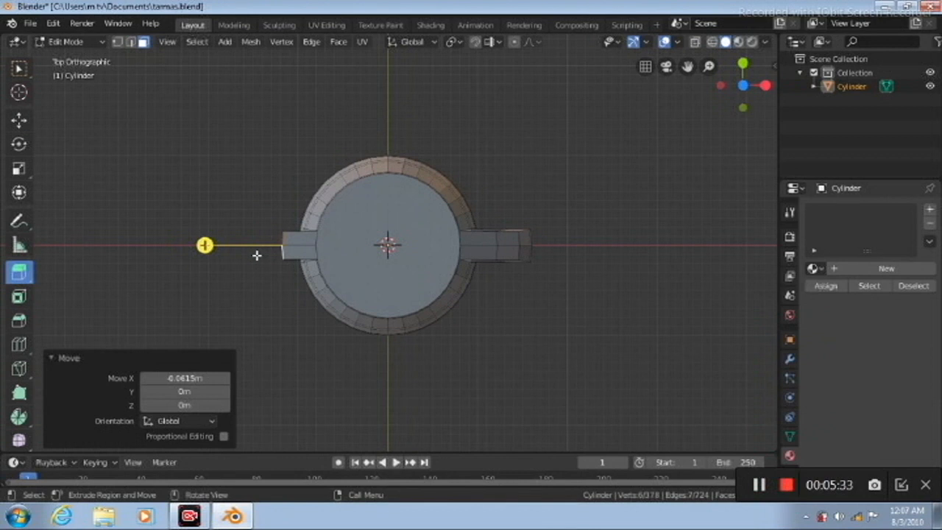
{"action": "left_click_drag", "start_coordinate": [250, 255], "coordinate": [243, 256]}
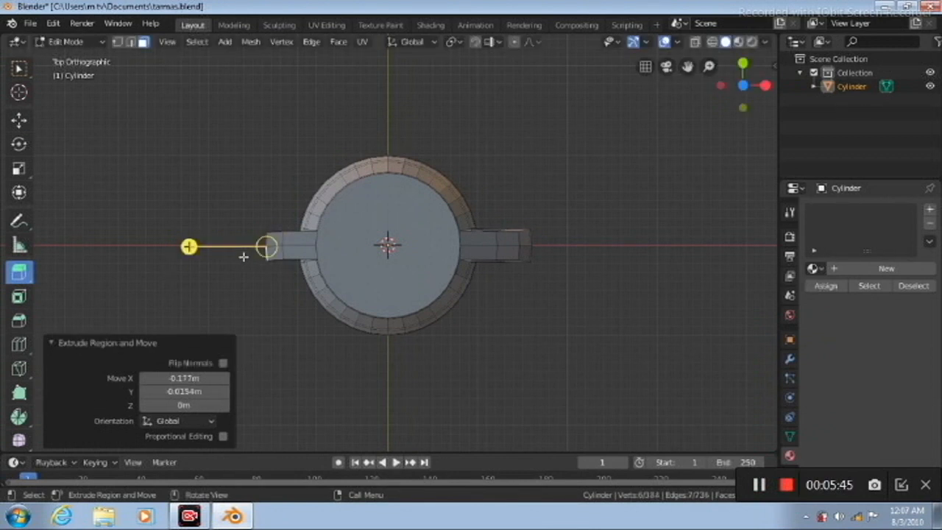
{"action": "left_click", "coordinate": [185, 391]}
{"action": "type", "text": "0"}
{"action": "left_click", "coordinate": [192, 380]}
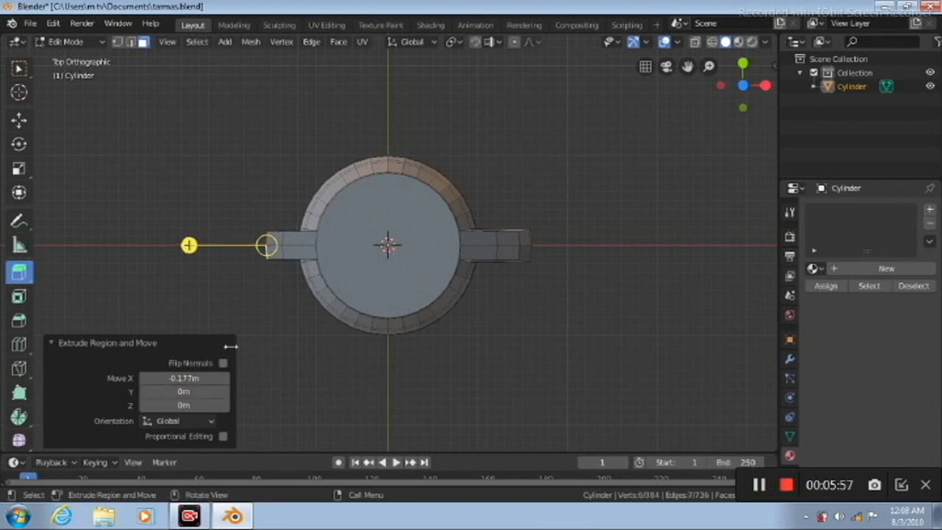
Step: Move the spout's end faces down 0.0923 m along Z so the tip slopes downward
{"action": "key", "text": "KP_1"}
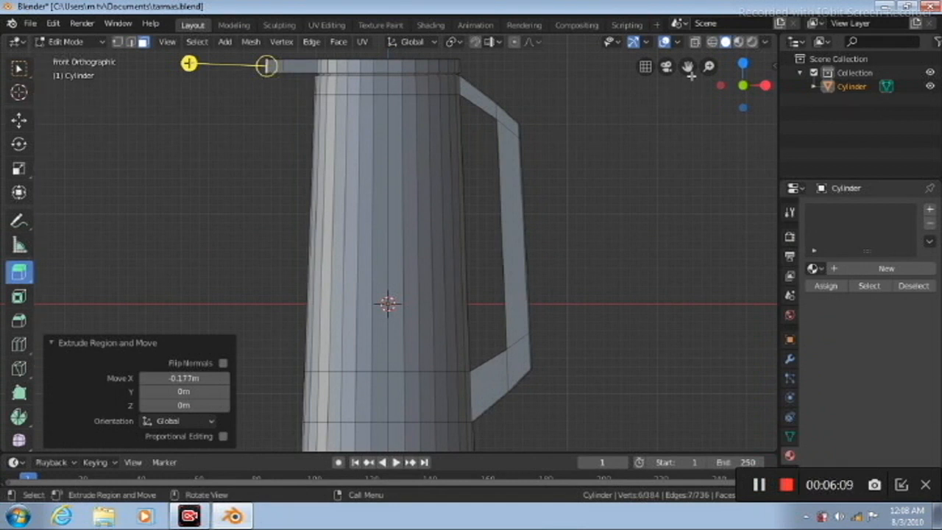
{"action": "left_click_drag", "start_coordinate": [687, 66], "coordinate": [688, 95]}
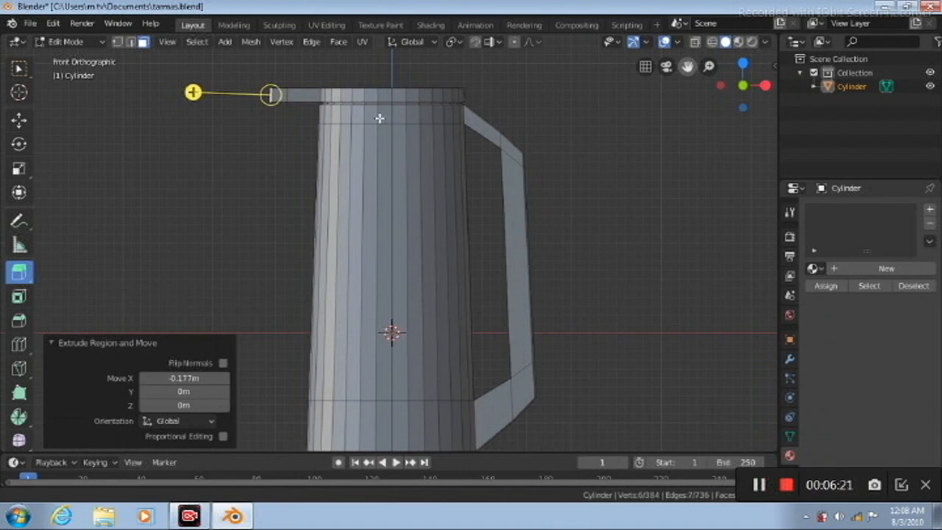
{"action": "left_click", "coordinate": [19, 119]}
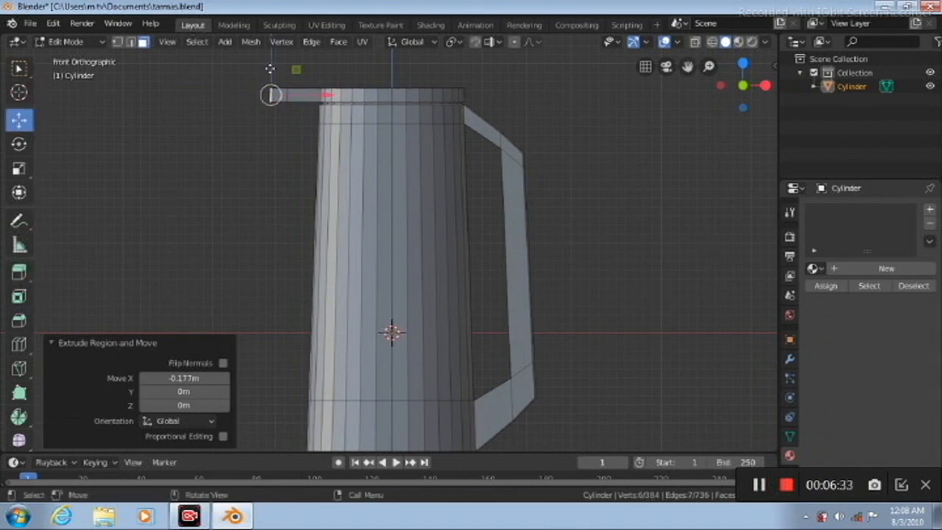
{"action": "left_click_drag", "start_coordinate": [270, 68], "coordinate": [292, 74]}
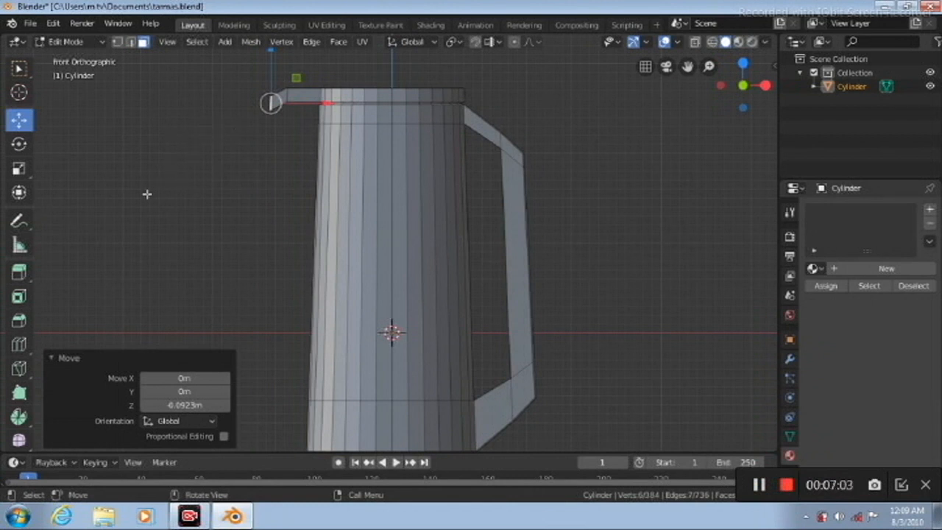
{"action": "left_click", "coordinate": [758, 486]}
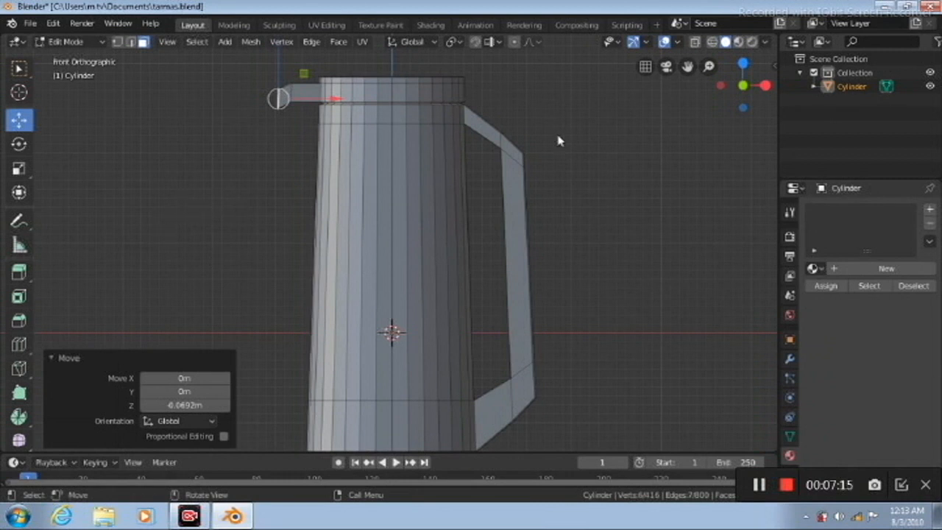
Step: Show the jug from above and clear the selection of the spout's end faces
{"action": "middle_click_drag", "start_coordinate": [569, 151], "coordinate": [569, 155]}
{"action": "key", "text": "KP_7"}
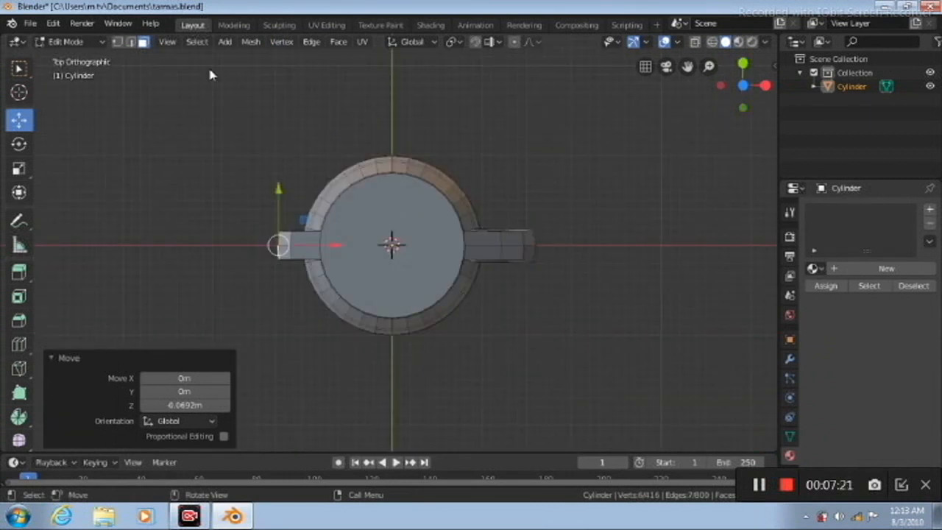
{"action": "left_click", "coordinate": [20, 71]}
{"action": "left_click", "coordinate": [394, 246]}
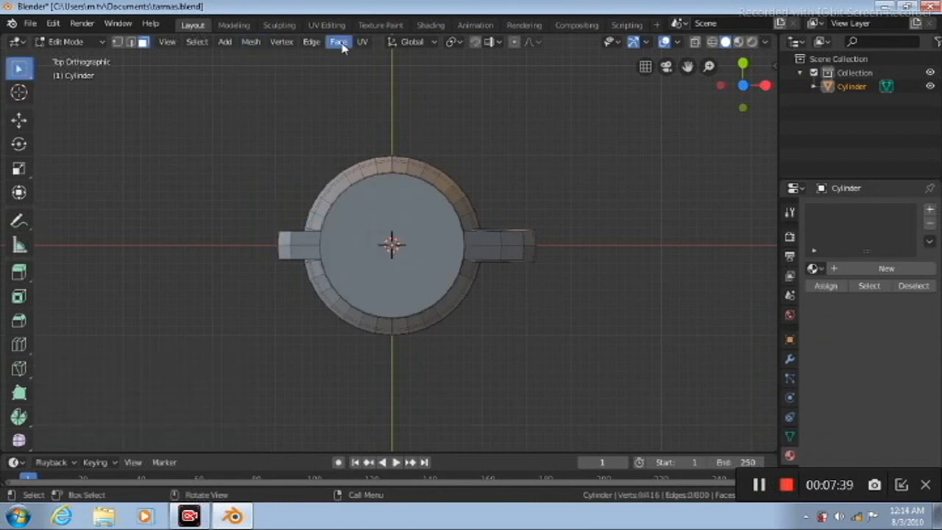
{"action": "key", "text": "alt+a"}
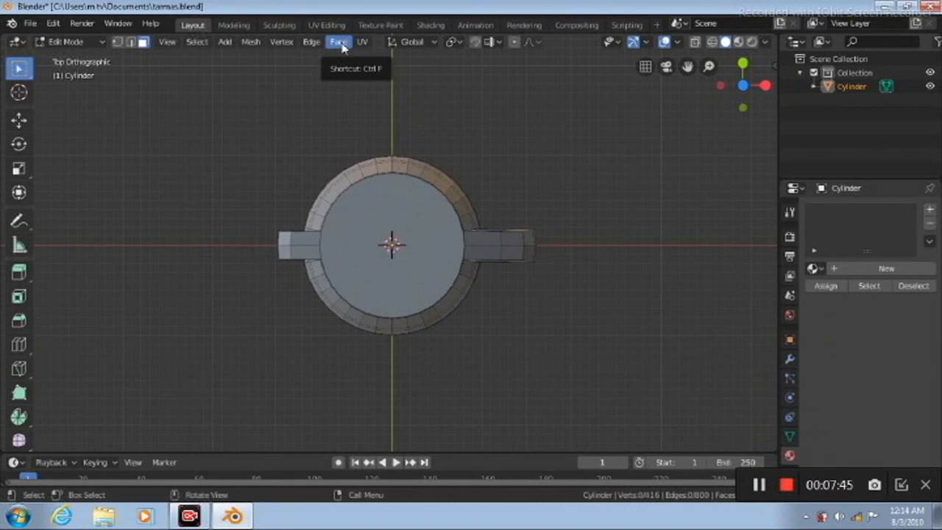
Step: Inset the jug's circular top face with a thickness of 0.1769 m
{"action": "left_click", "coordinate": [339, 42]}
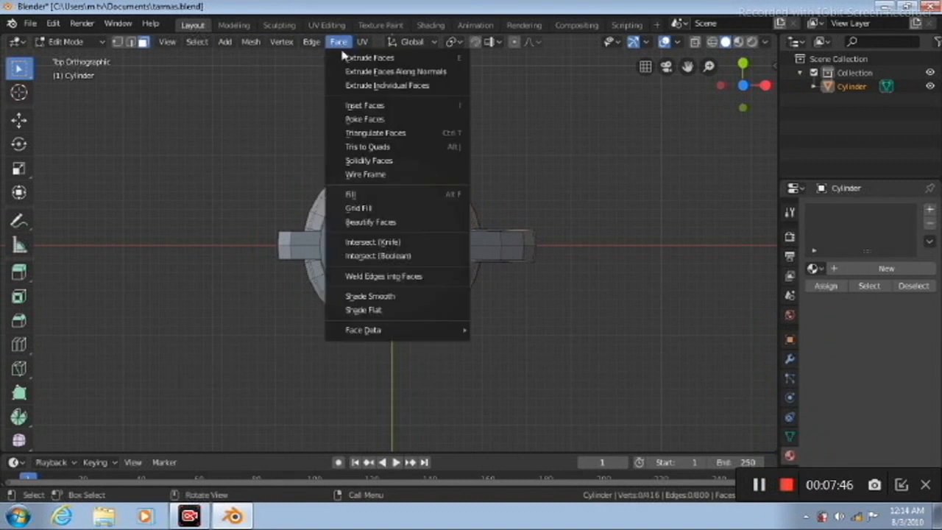
{"action": "left_click", "coordinate": [360, 106]}
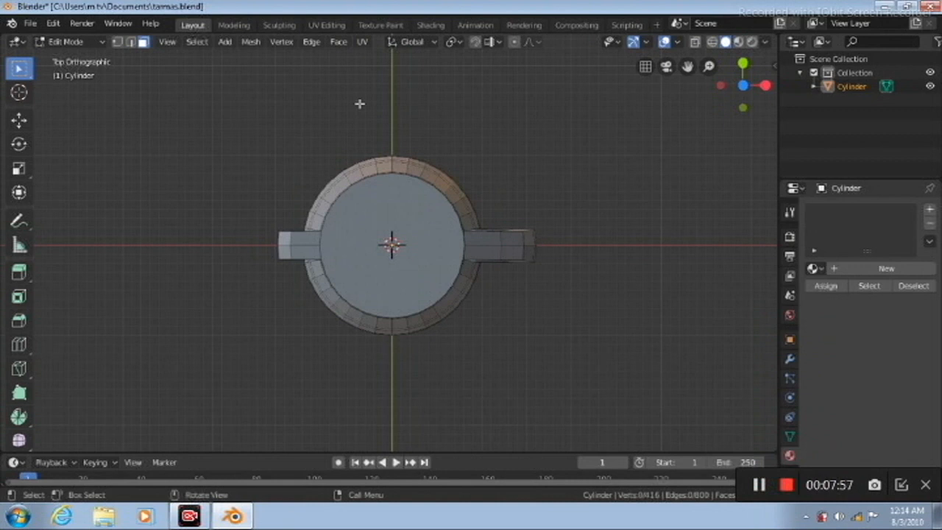
{"action": "left_click", "coordinate": [371, 227]}
{"action": "left_click", "coordinate": [338, 43]}
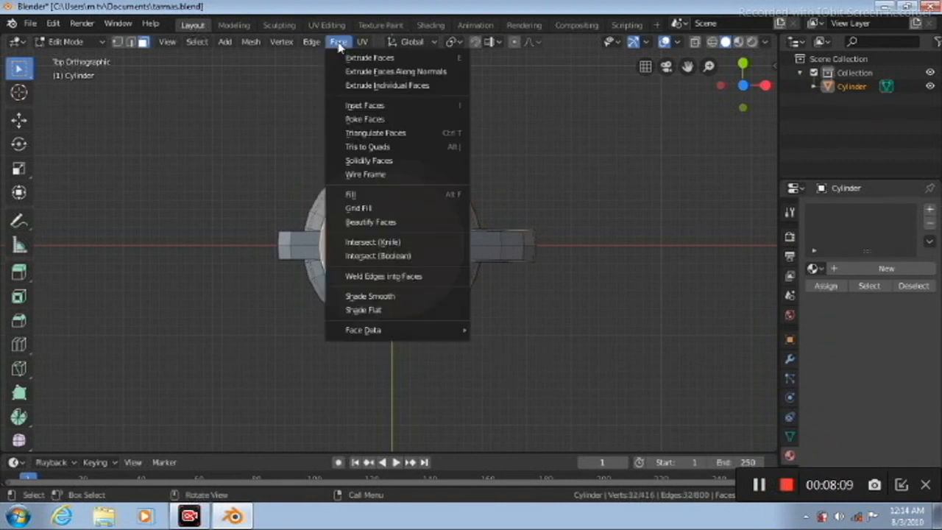
{"action": "left_click", "coordinate": [356, 108]}
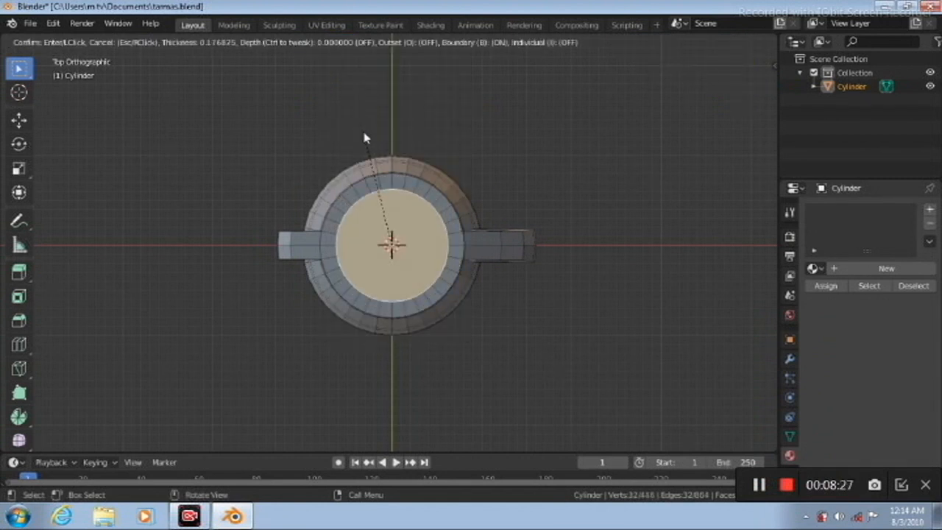
{"action": "left_click", "coordinate": [365, 137]}
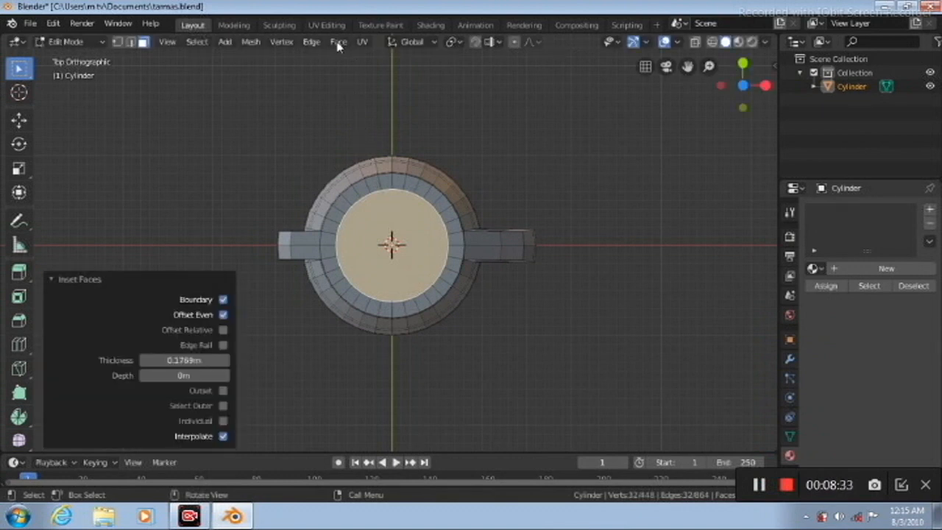
Step: Inset the inner circular top face again with a thickness of 0.04098 m
{"action": "left_click", "coordinate": [338, 42]}
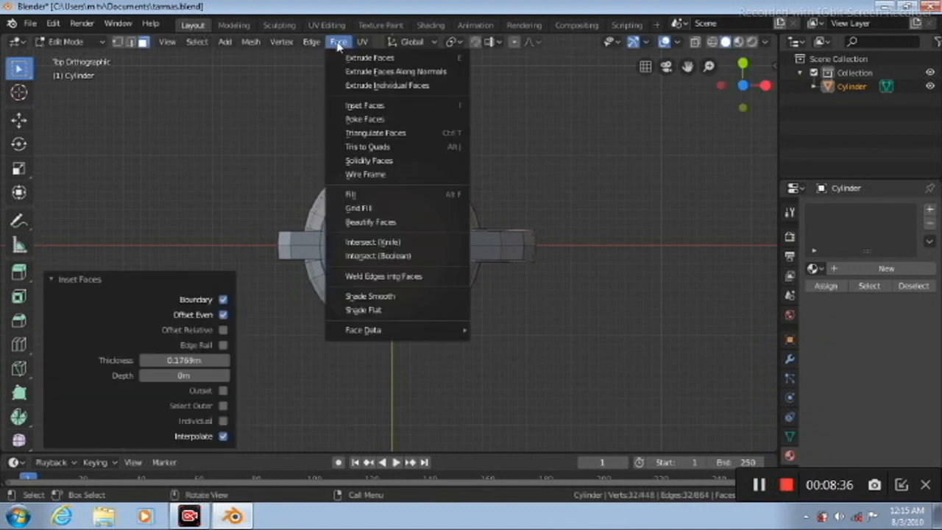
{"action": "left_click", "coordinate": [361, 108]}
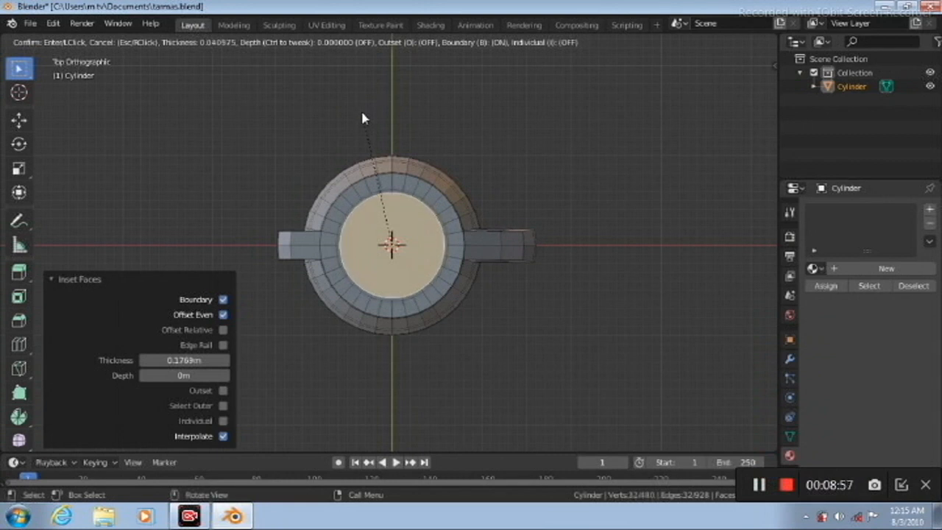
{"action": "left_click", "coordinate": [362, 118]}
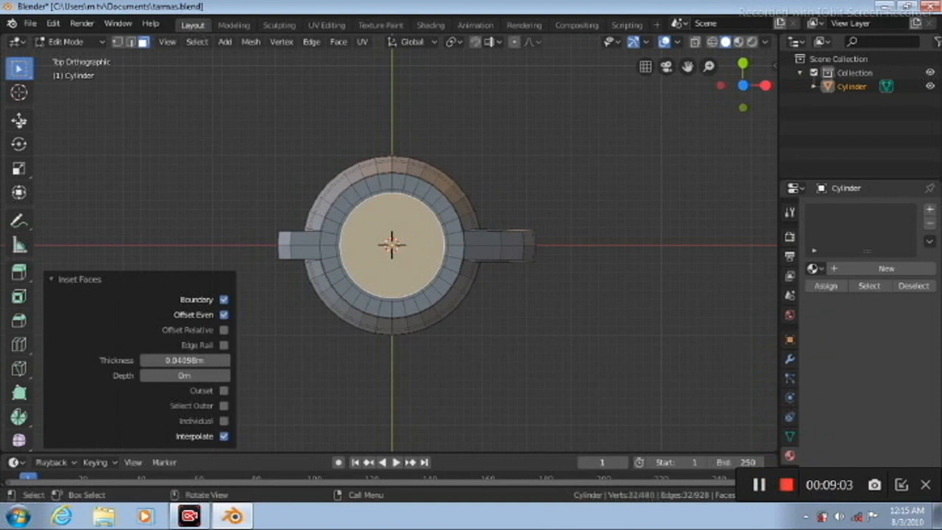
Step: Raise the inner top face 0.187 m along Z to form a lid above the rim
{"action": "left_click", "coordinate": [20, 125]}
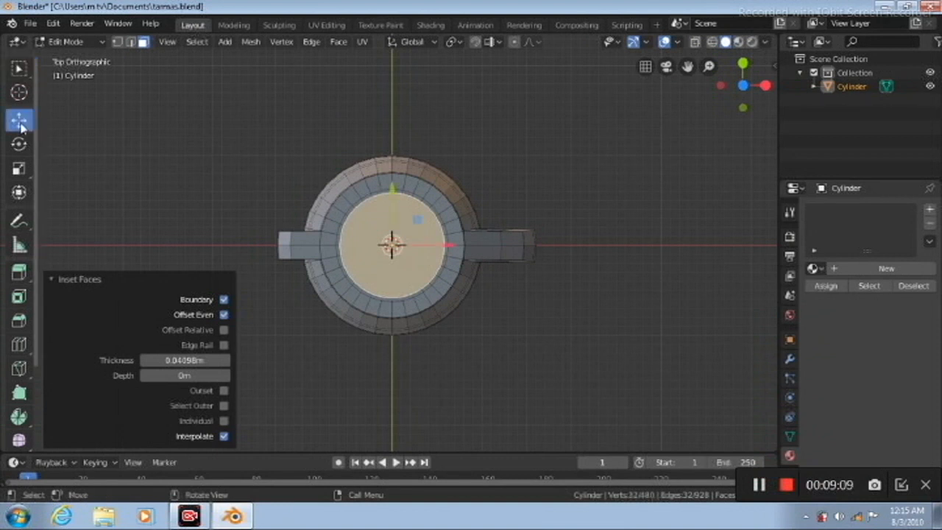
{"action": "key", "text": "KP_1"}
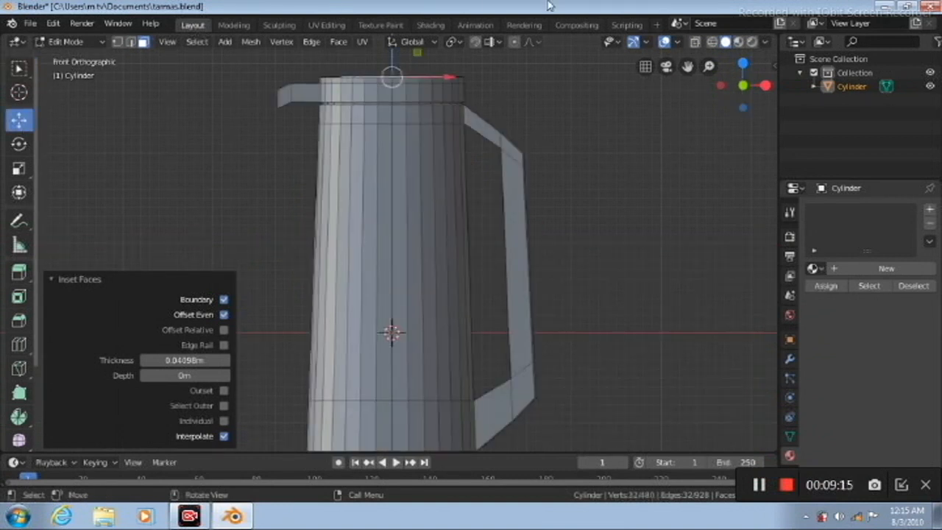
{"action": "left_click_drag", "start_coordinate": [687, 66], "coordinate": [687, 162]}
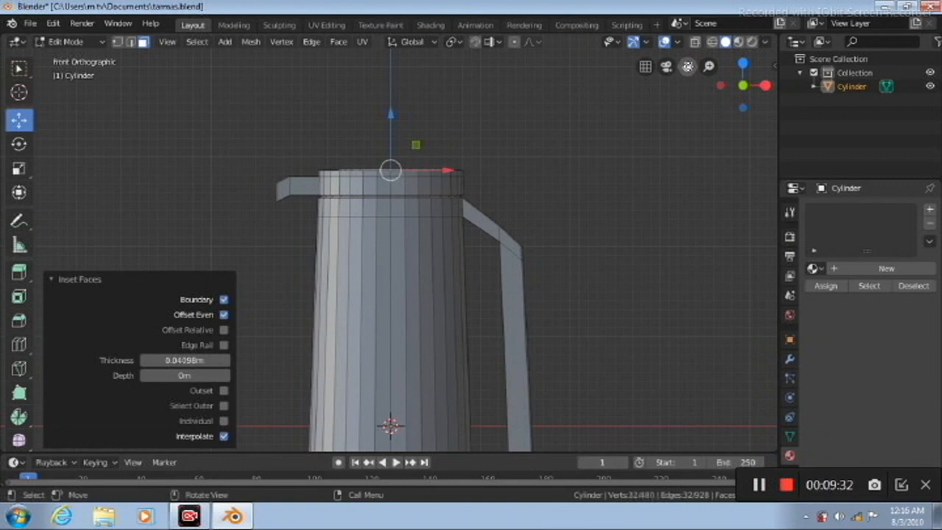
{"action": "scroll", "coordinate": [500, 159], "scroll_direction": "up", "scroll_amount": 2}
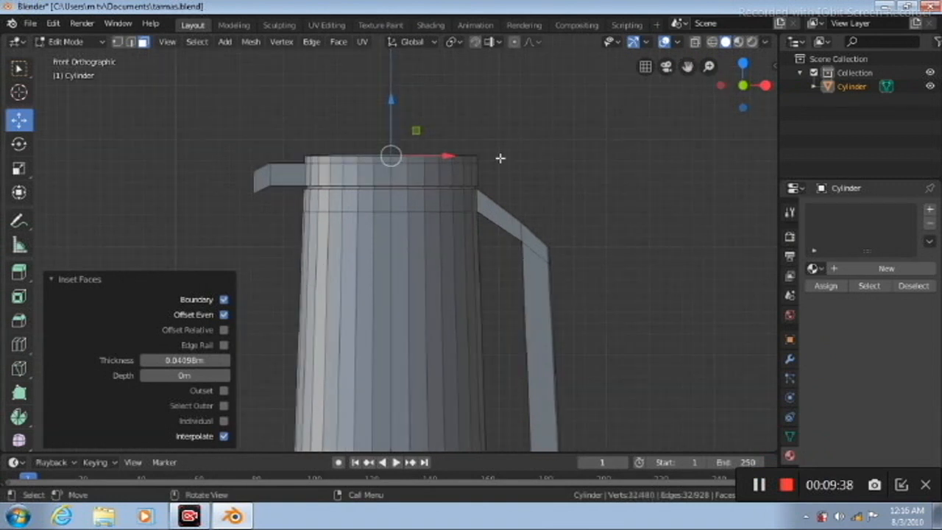
{"action": "left_click_drag", "start_coordinate": [391, 86], "coordinate": [393, 62]}
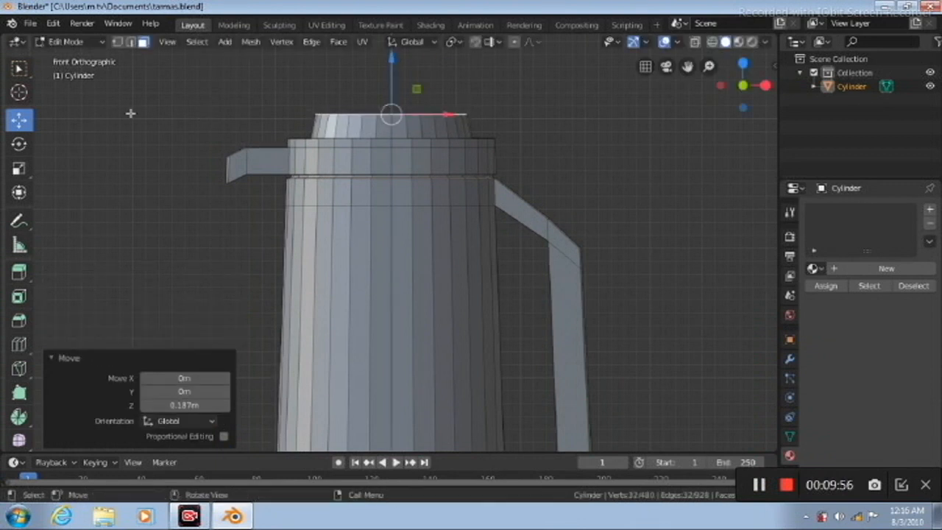
Step: Scale the lid's top face uniformly by 1.065 so the lid's sides run almost straight
{"action": "left_click", "coordinate": [19, 170]}
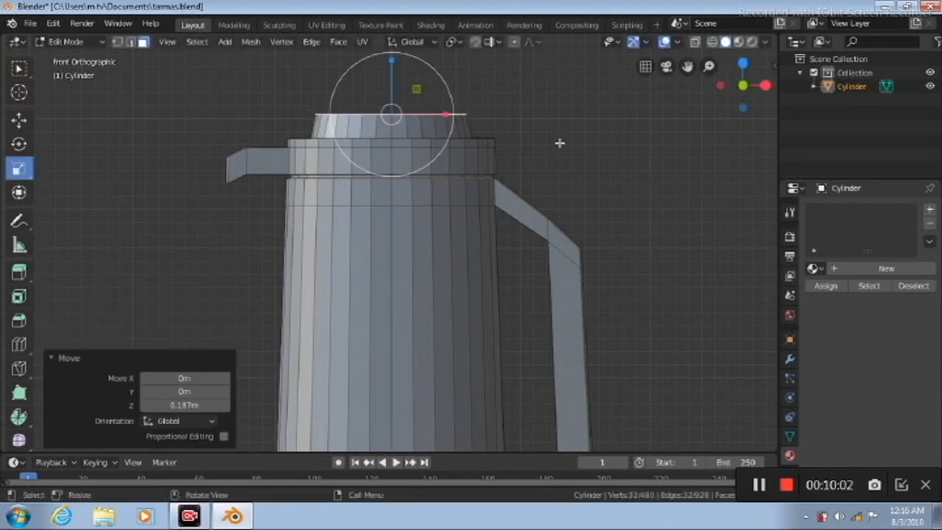
{"action": "key", "text": "s"}
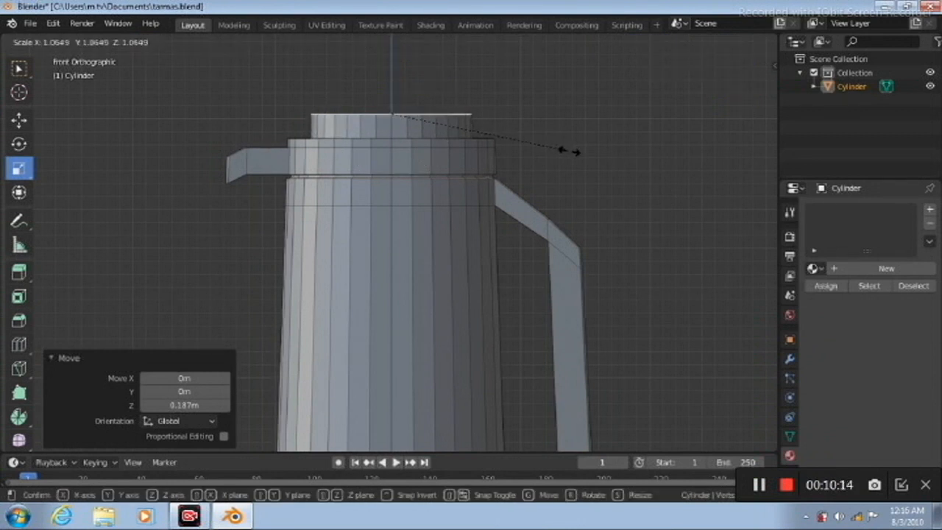
{"action": "left_click", "coordinate": [568, 153]}
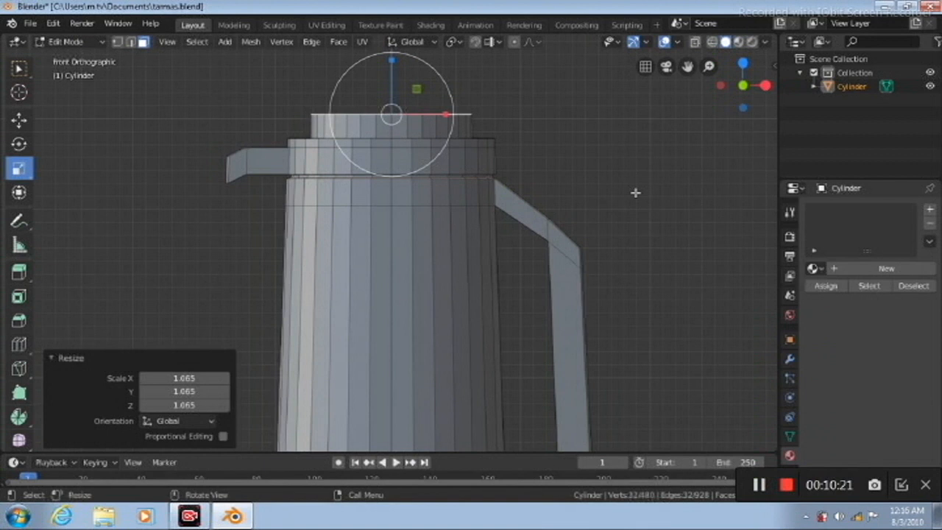
Step: Add one edge loop around the lid's side near its base, with a slide factor of -0.726
{"action": "key", "text": "KP_8"}
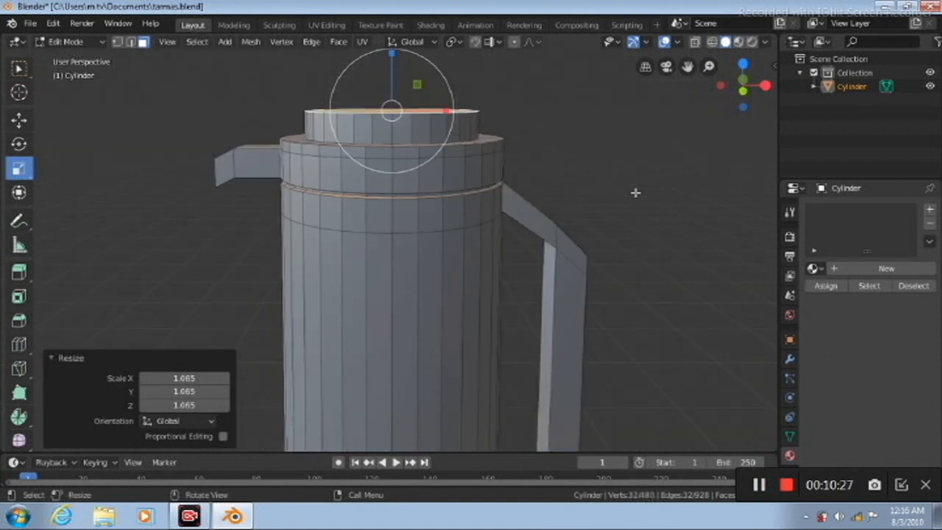
{"action": "key", "text": "KP_8"}
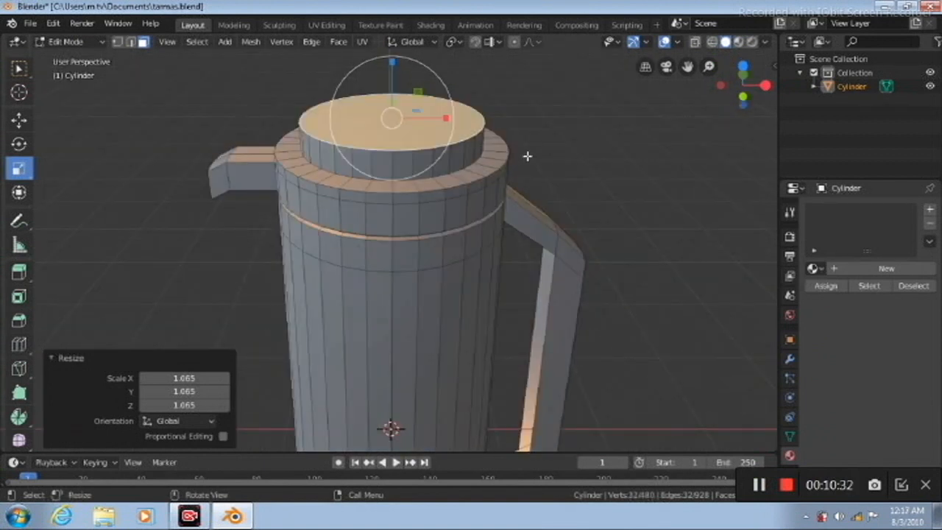
{"action": "left_click", "coordinate": [19, 343]}
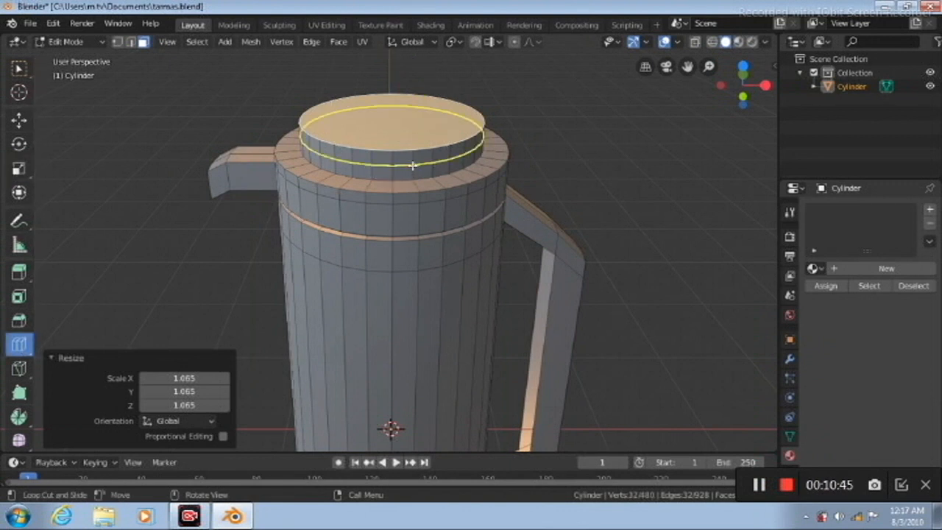
{"action": "left_click_drag", "start_coordinate": [412, 156], "coordinate": [412, 177]}
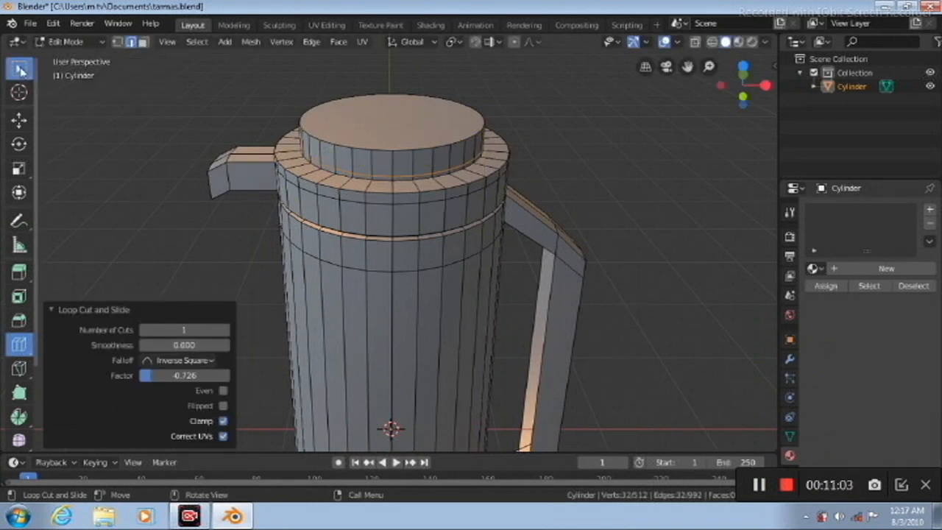
Step: Select the narrow ring of faces around the lid's base and inset it with a thickness of 0.003692 m
{"action": "left_click", "coordinate": [19, 68]}
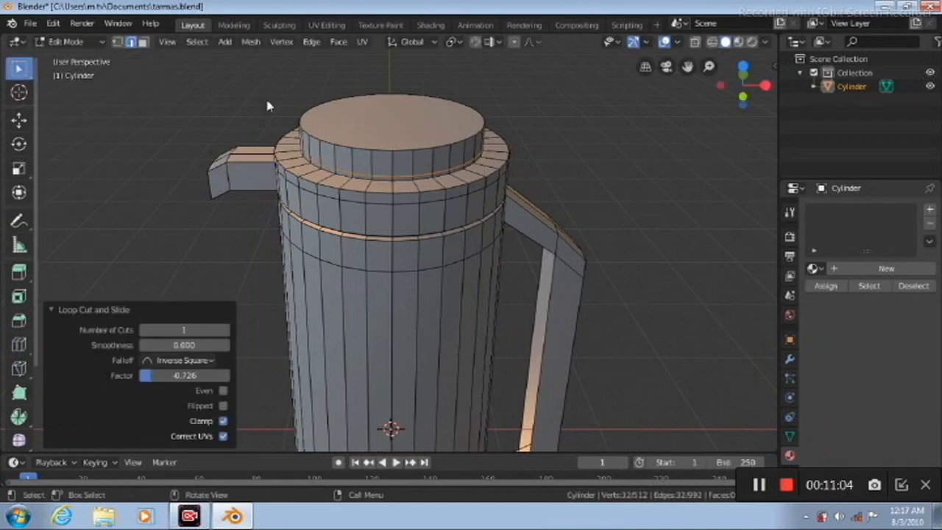
{"action": "left_click", "coordinate": [144, 43]}
{"action": "left_click", "coordinate": [378, 179]}
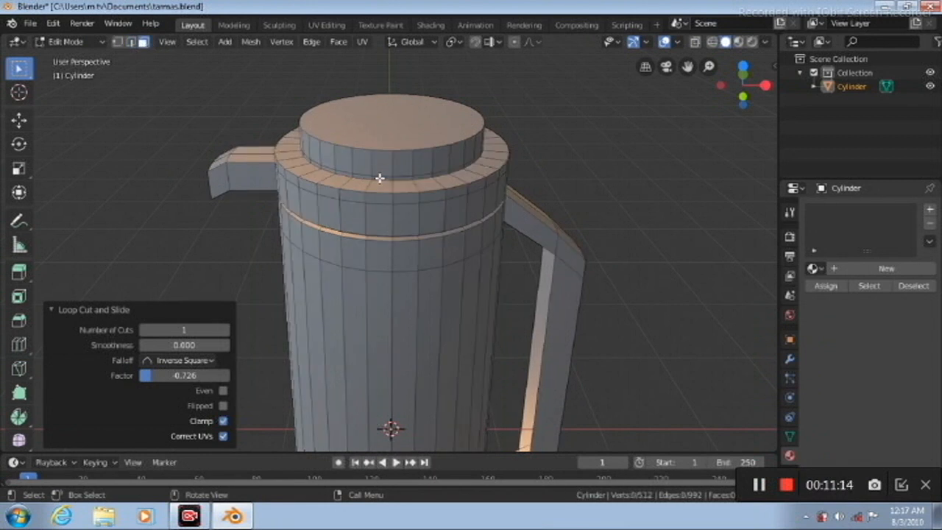
{"action": "left_click", "coordinate": [392, 178], "text": "ctrl+alt"}
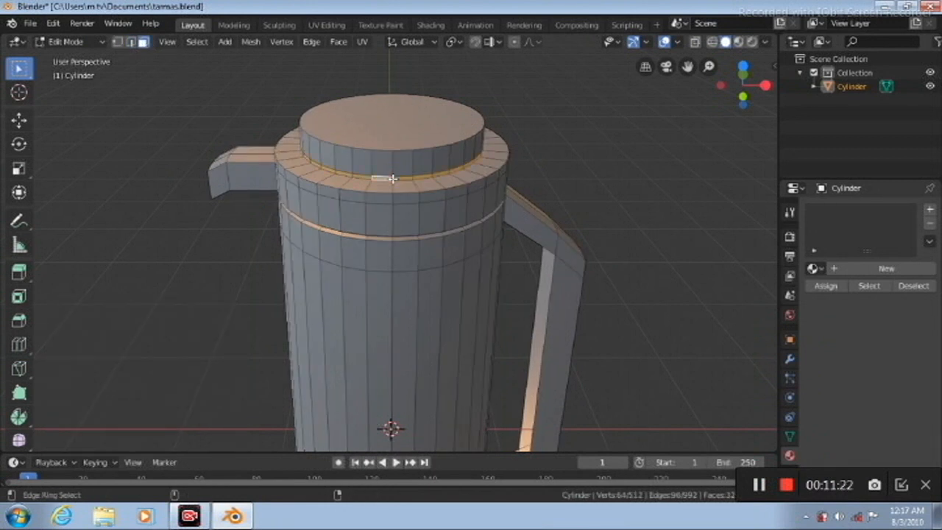
{"action": "left_click", "coordinate": [338, 42]}
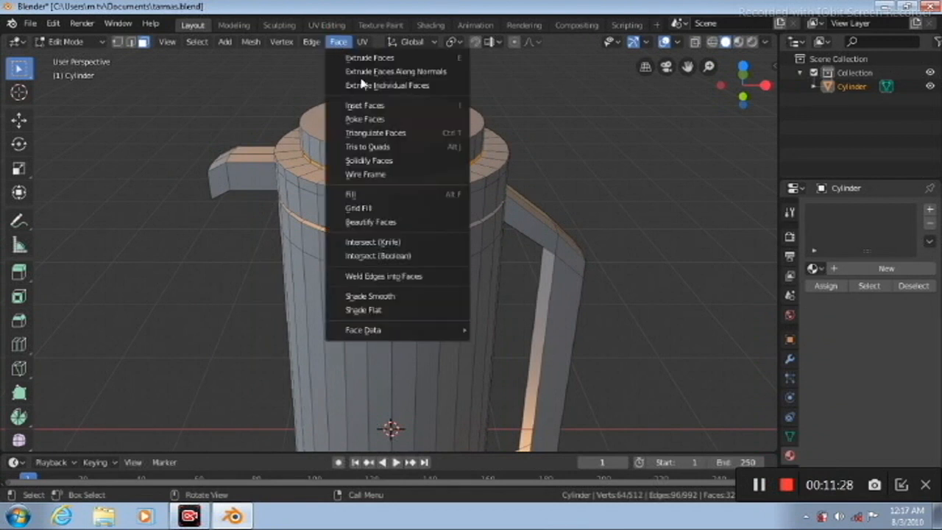
{"action": "left_click", "coordinate": [460, 106]}
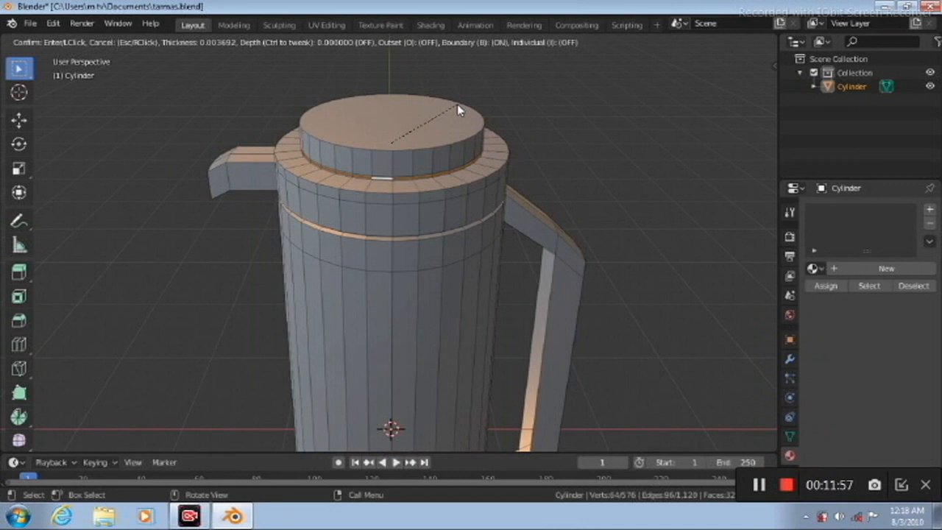
{"action": "left_click", "coordinate": [457, 105]}
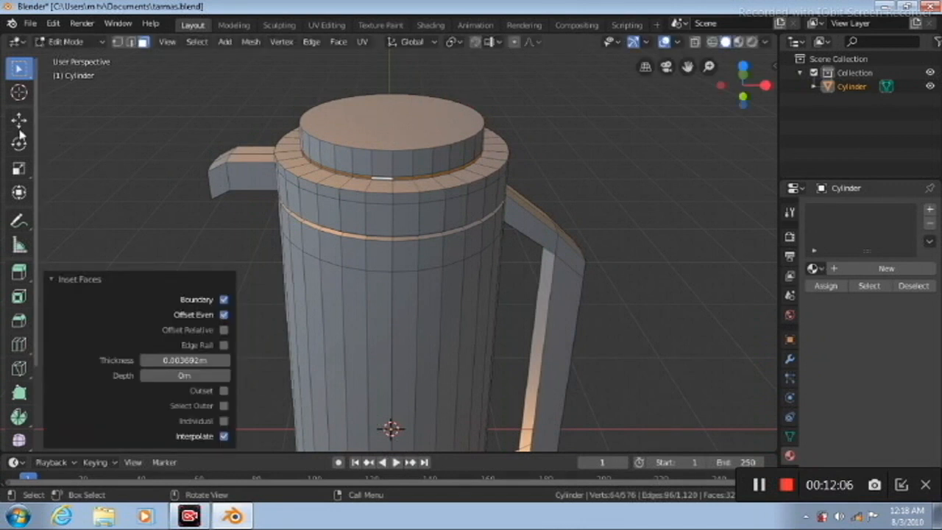
Step: Scale the inset ring at the lid's base uniformly to 0.961 to form a groove under the lid
{"action": "left_click", "coordinate": [19, 169]}
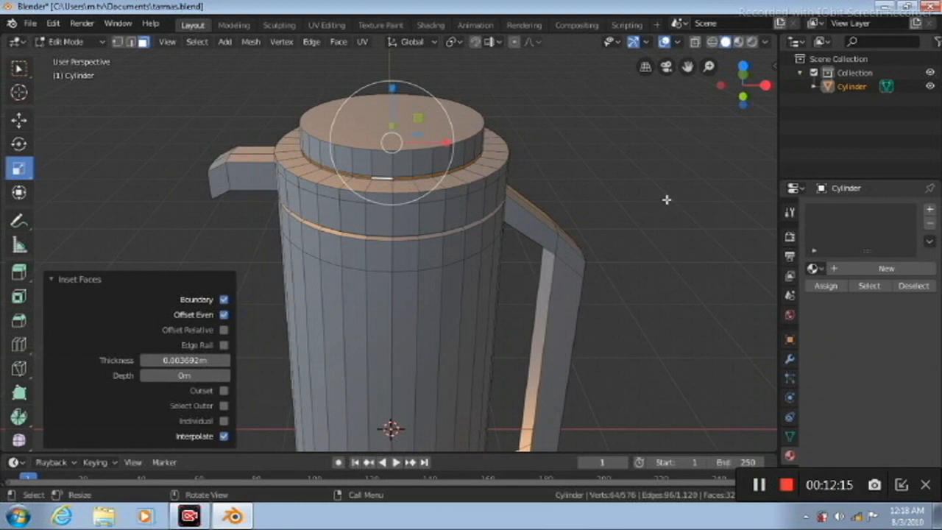
{"action": "key", "text": "s"}
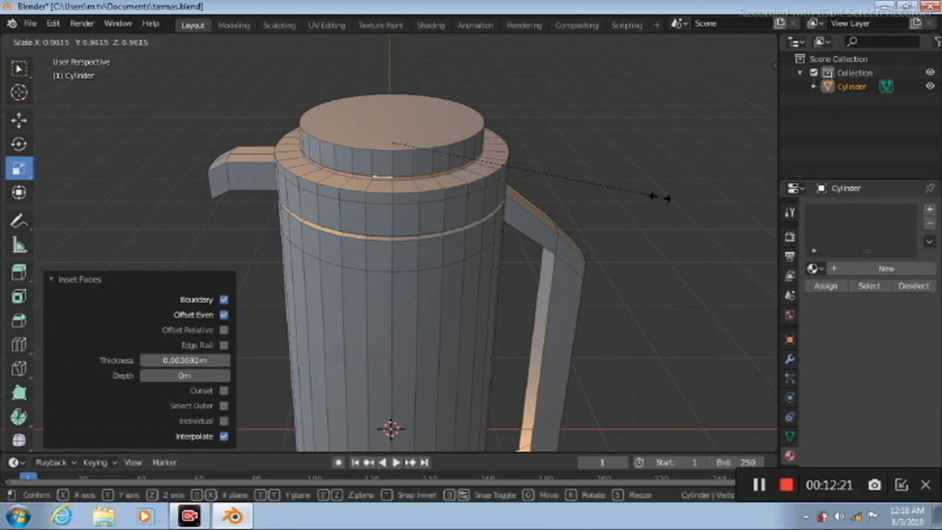
{"action": "left_click", "coordinate": [657, 199]}
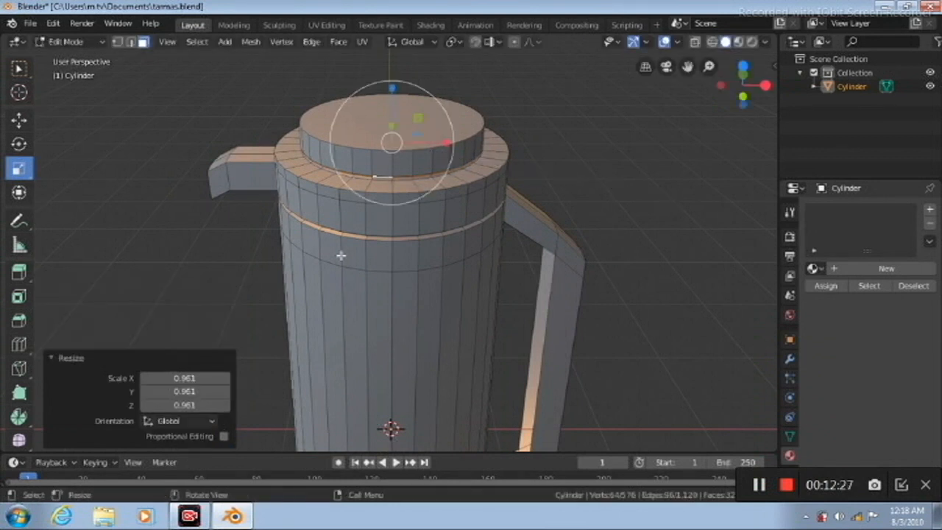
Step: Move the groove's ring of faces by -0.005 m along Z
{"action": "left_click", "coordinate": [31, 121]}
{"action": "left_click_drag", "start_coordinate": [390, 85], "coordinate": [391, 89]}
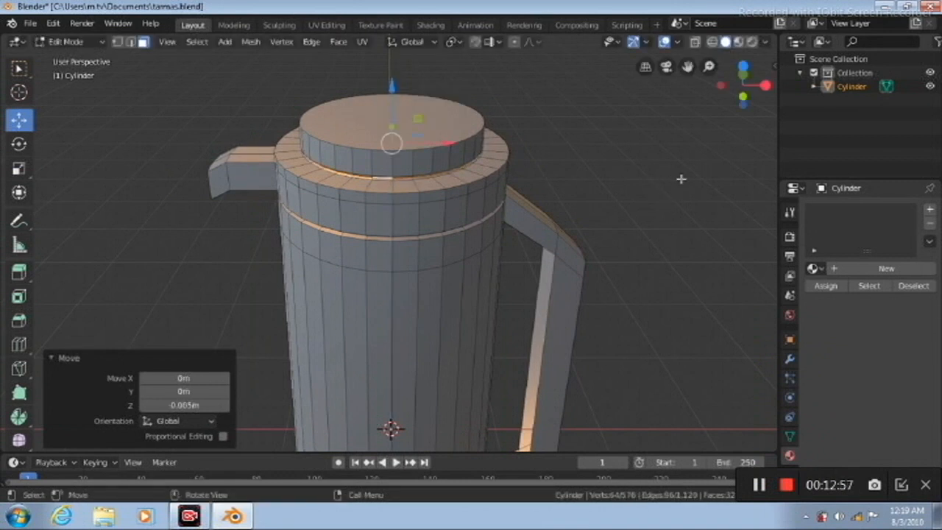
{"action": "key", "text": "KP_1"}
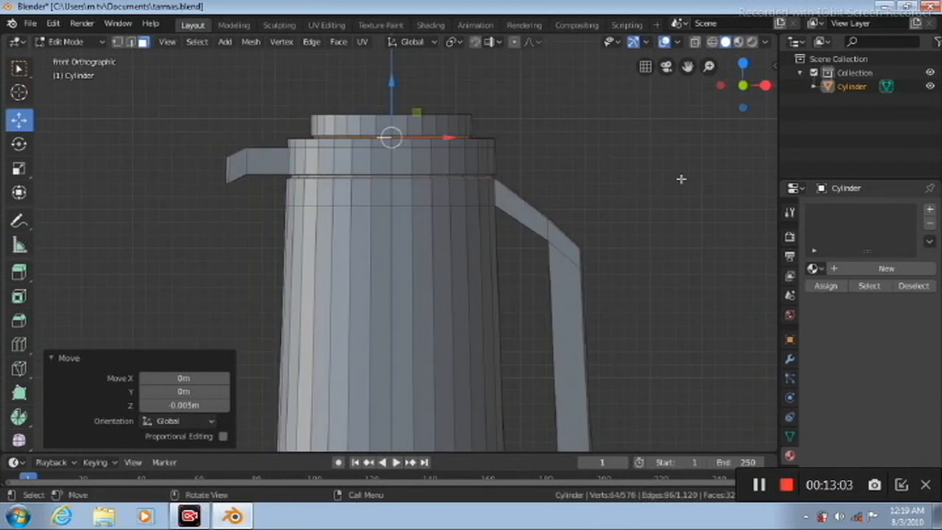
Step: Clear the selection and add a Subdivision Surface modifier to the jug with the viewport subdivision level set to 3
{"action": "key", "text": "alt+a"}
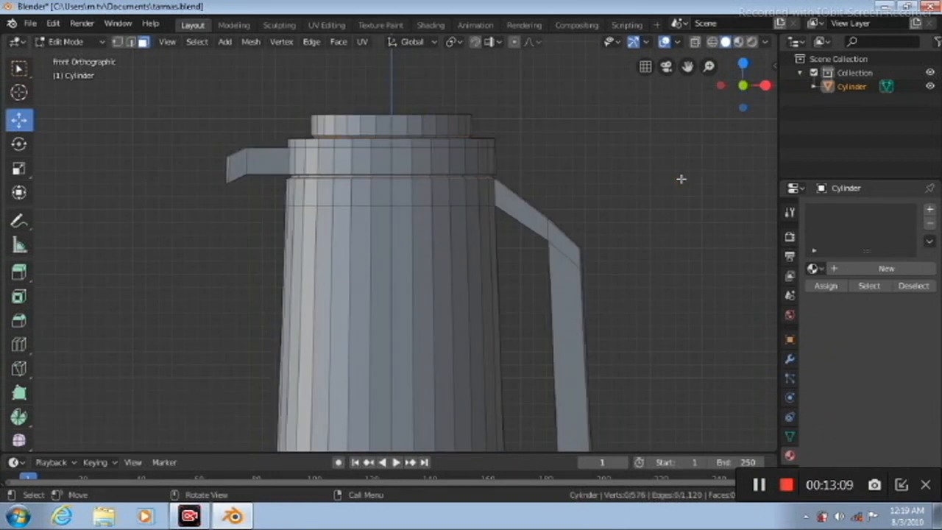
{"action": "scroll", "coordinate": [681, 178], "scroll_direction": "down", "scroll_amount": 2}
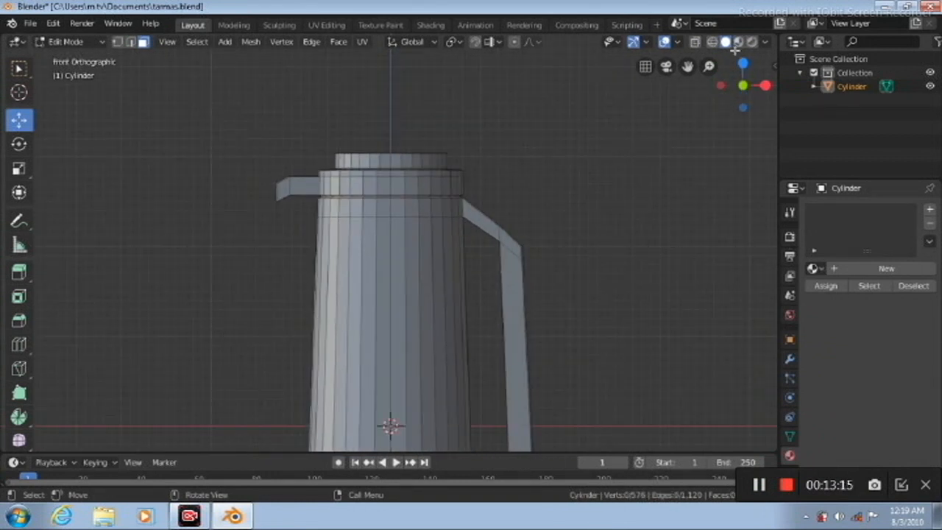
{"action": "left_click_drag", "start_coordinate": [688, 68], "coordinate": [688, 0]}
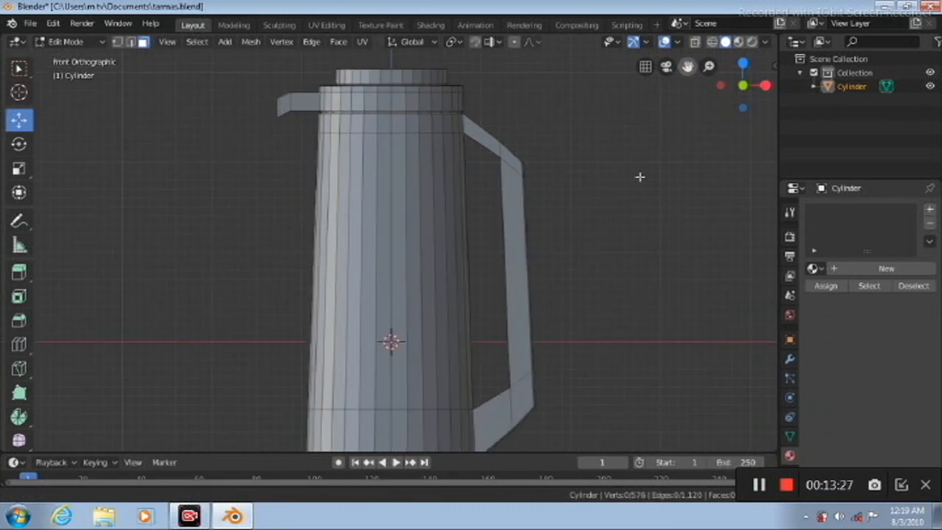
{"action": "left_click", "coordinate": [789, 361]}
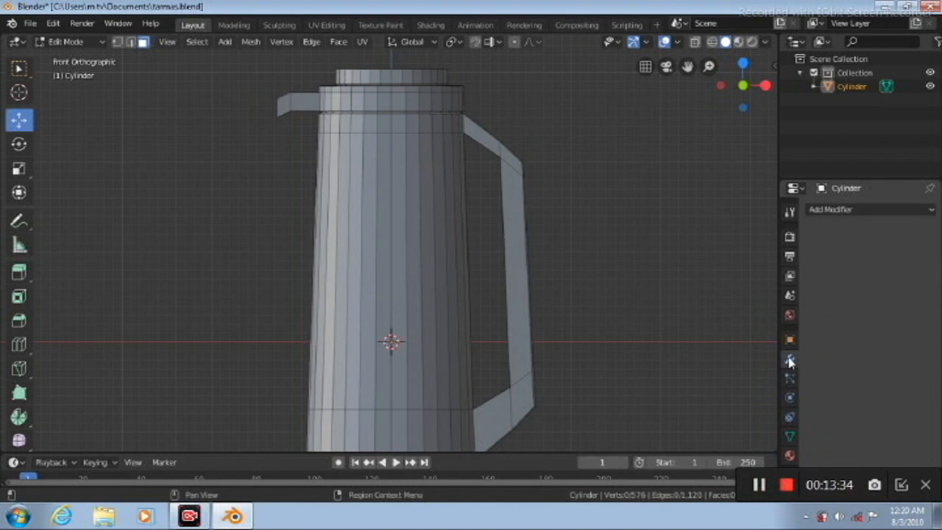
{"action": "left_click", "coordinate": [931, 211]}
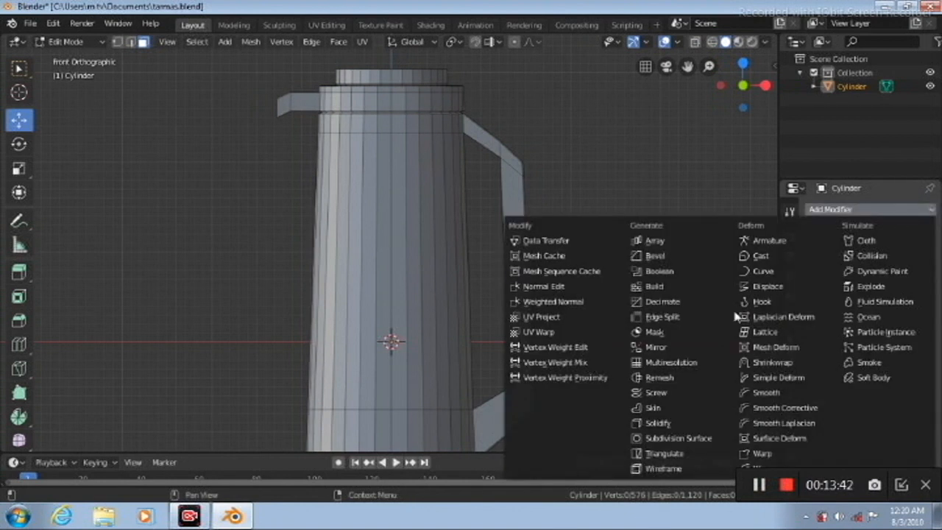
{"action": "left_click", "coordinate": [657, 438]}
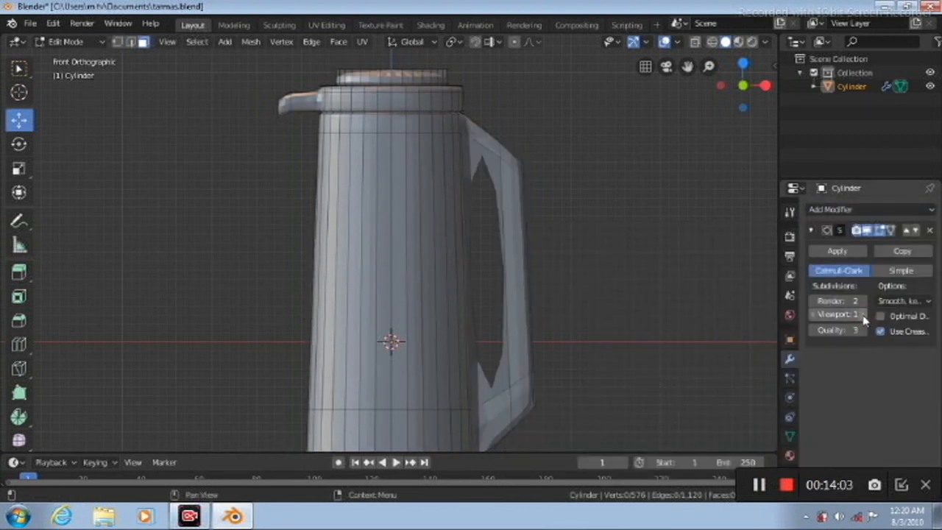
{"action": "left_click", "coordinate": [863, 314]}
{"action": "left_click", "coordinate": [863, 314]}
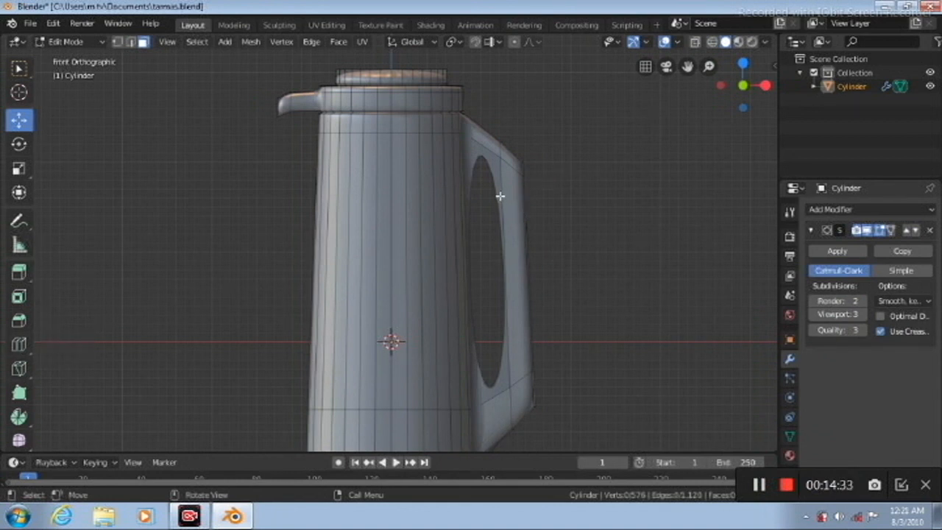
Step: Add edge loops to the handle's vertical grip near its upper corner (slide factor -0.867) and to the upper arm near the body (0.471)
{"action": "left_click", "coordinate": [18, 345]}
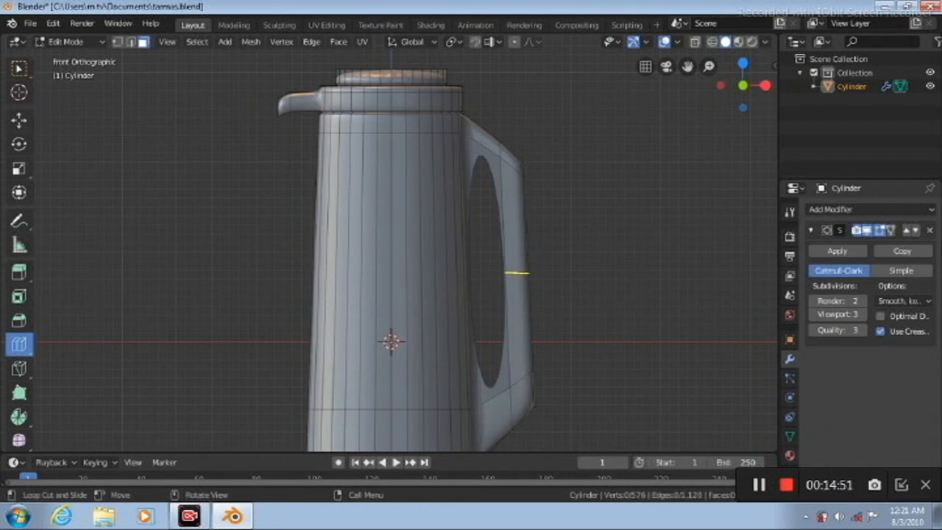
{"action": "left_click", "coordinate": [517, 273]}
{"action": "left_click_drag", "start_coordinate": [508, 218], "coordinate": [509, 173]}
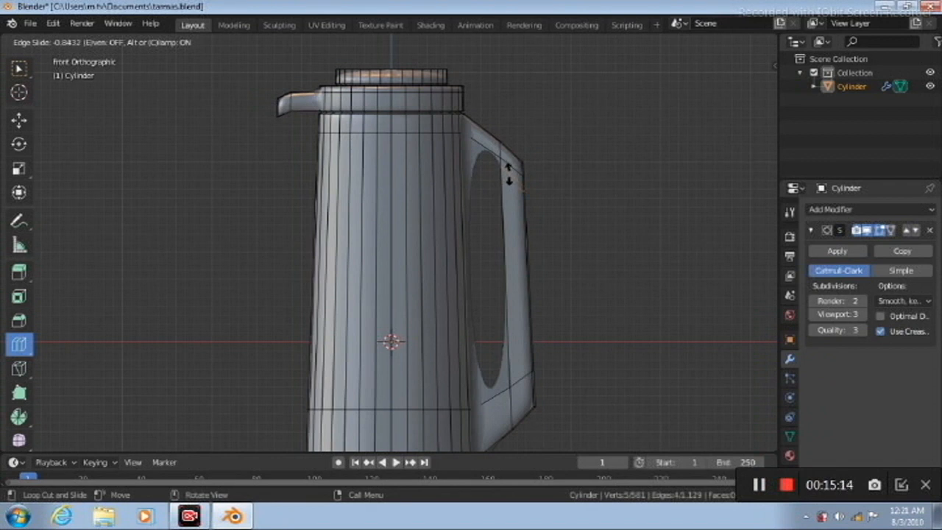
{"action": "left_click_drag", "start_coordinate": [508, 173], "coordinate": [487, 139]}
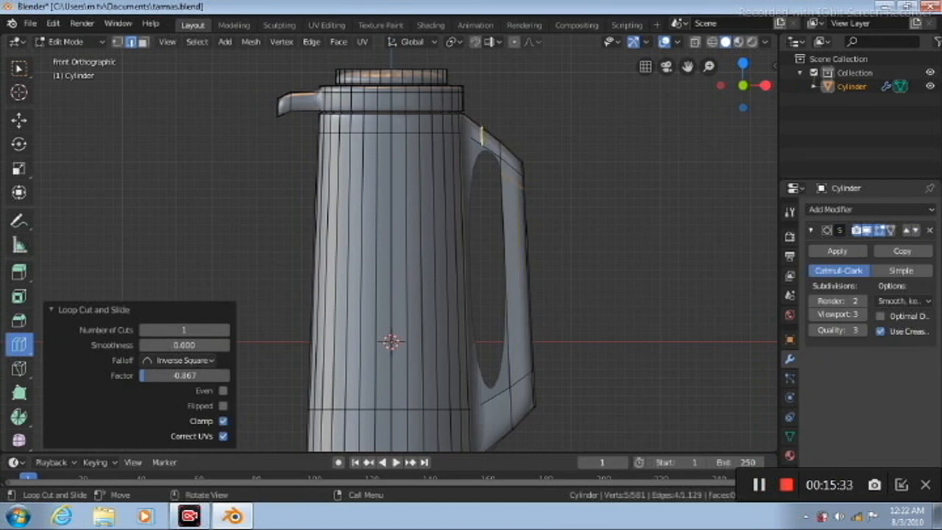
{"action": "left_click", "coordinate": [478, 133]}
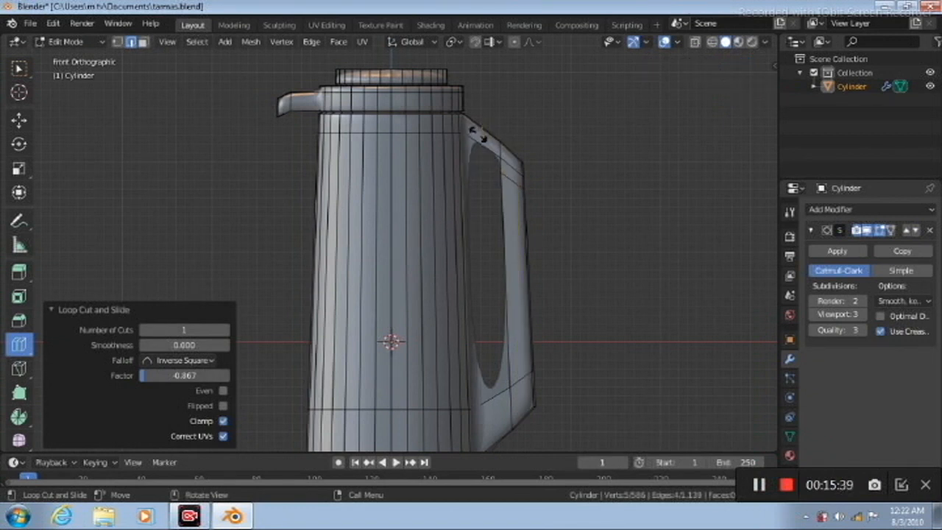
{"action": "left_click_drag", "start_coordinate": [478, 135], "coordinate": [519, 320]}
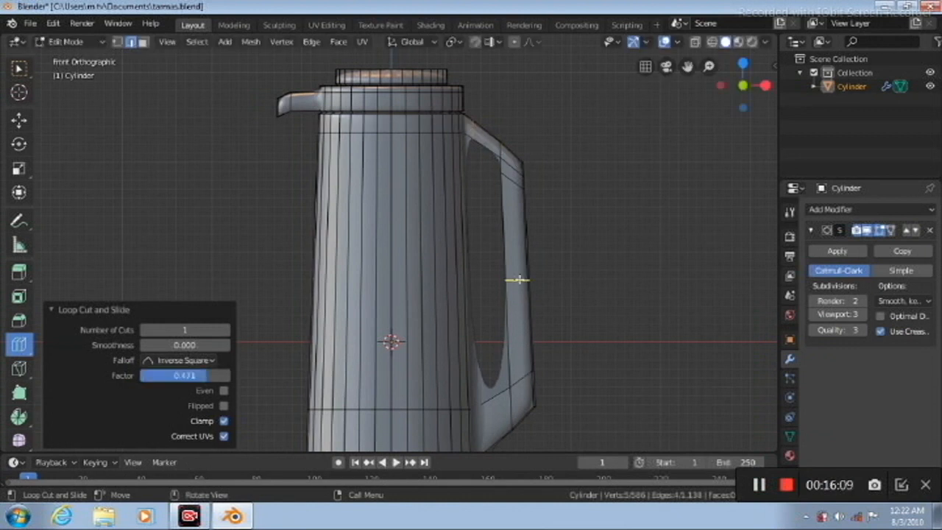
Step: Add edge loops to the grip near the handle's lower corner (slide factor 0.920) and to the lower arm (-1.000)
{"action": "left_click_drag", "start_coordinate": [516, 279], "coordinate": [500, 397]}
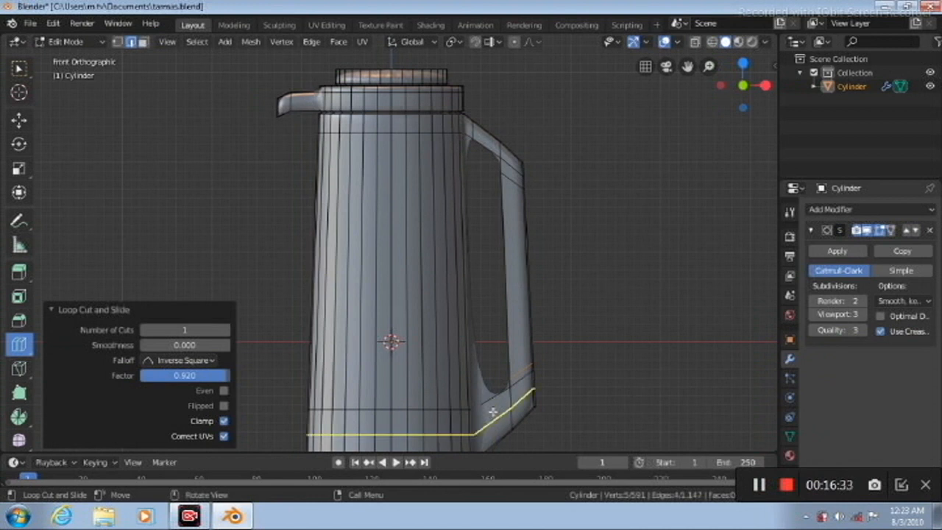
{"action": "left_click_drag", "start_coordinate": [491, 421], "coordinate": [484, 415]}
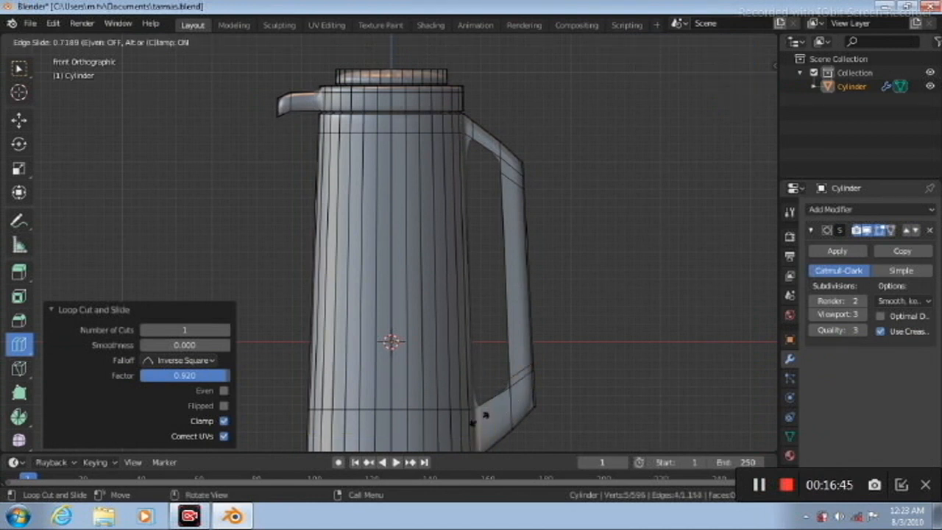
{"action": "left_click_drag", "start_coordinate": [484, 415], "coordinate": [420, 176]}
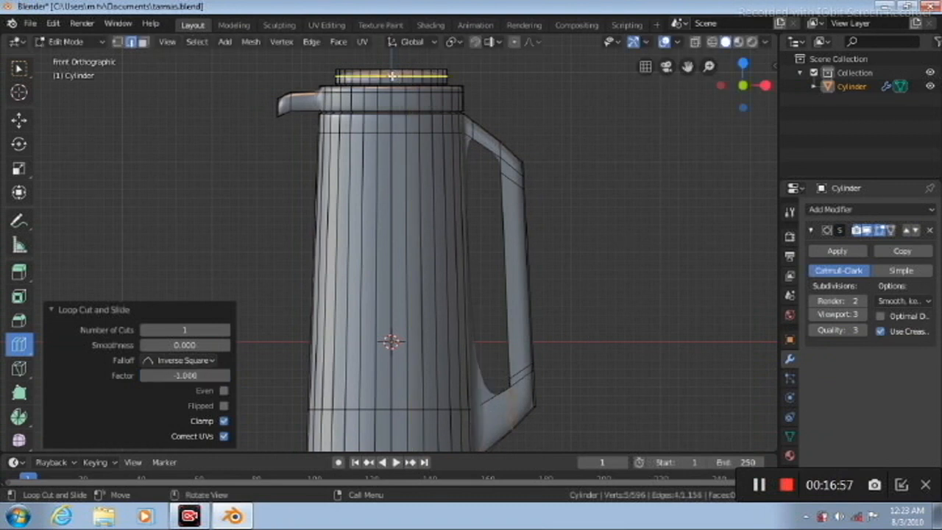
Step: Add two edge loops around the lid's side, one near its upper rim with slide factor 0.455 and one at its base with -1.000
{"action": "left_click", "coordinate": [390, 76]}
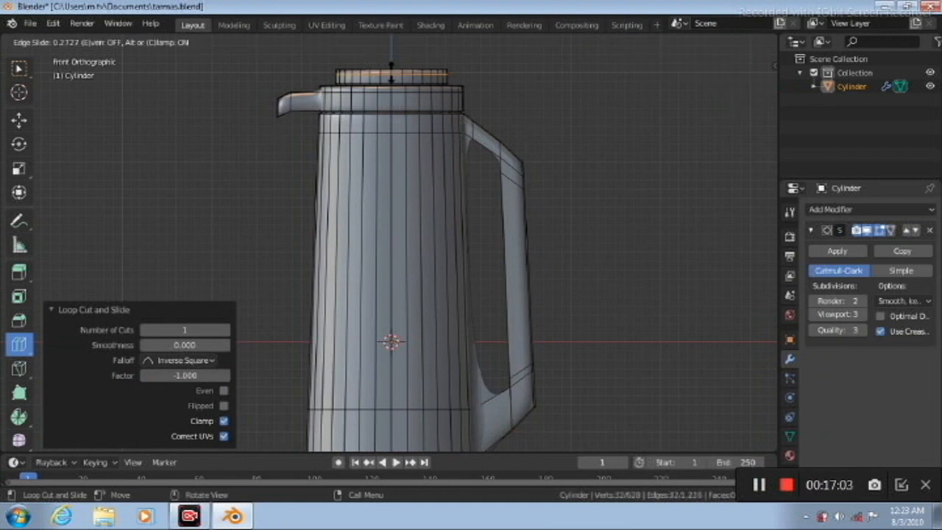
{"action": "left_click_drag", "start_coordinate": [390, 73], "coordinate": [391, 72]}
{"action": "left_click", "coordinate": [391, 74]}
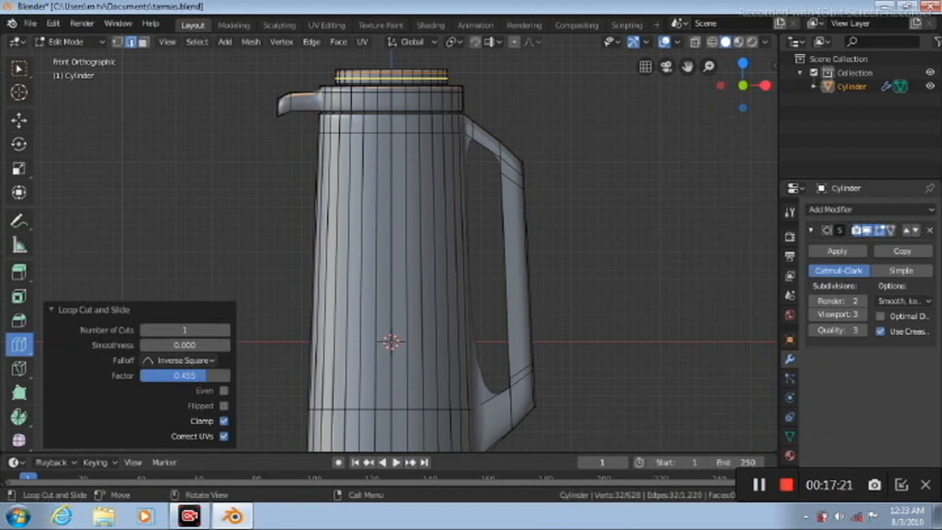
{"action": "left_click", "coordinate": [394, 83]}
{"action": "left_click_drag", "start_coordinate": [394, 87], "coordinate": [435, 100]}
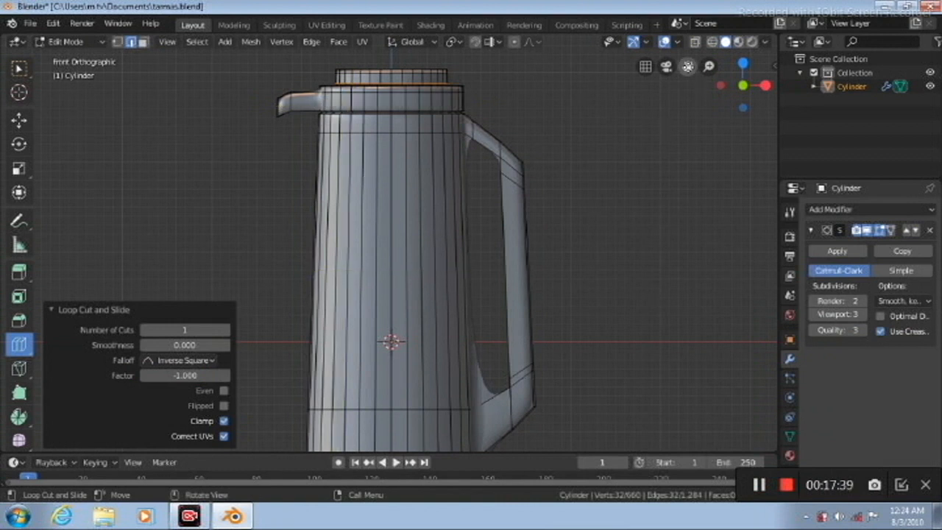
Step: Add an edge loop to the handle's lower arm close to the jug's body, with a slide factor of 0.594
{"action": "left_click_drag", "start_coordinate": [686, 66], "coordinate": [687, 0]}
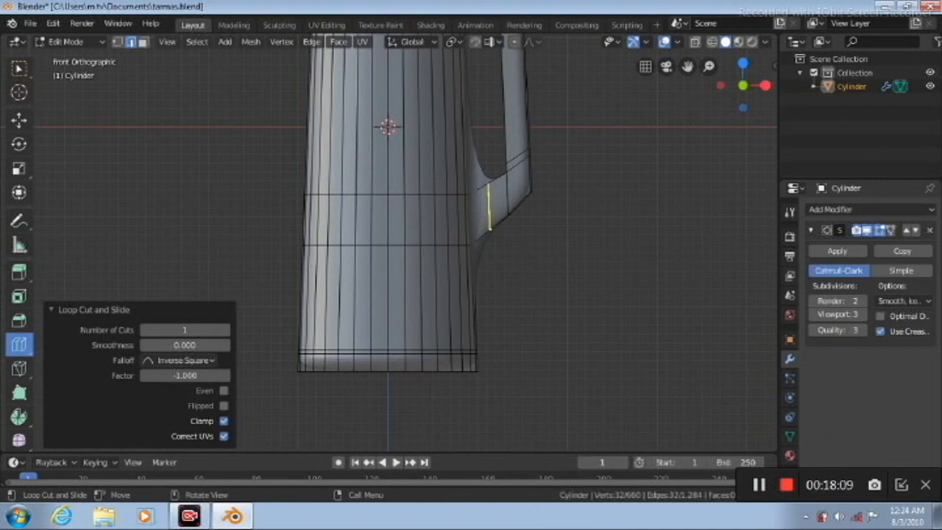
{"action": "left_click", "coordinate": [488, 206]}
{"action": "left_click_drag", "start_coordinate": [477, 198], "coordinate": [476, 200]}
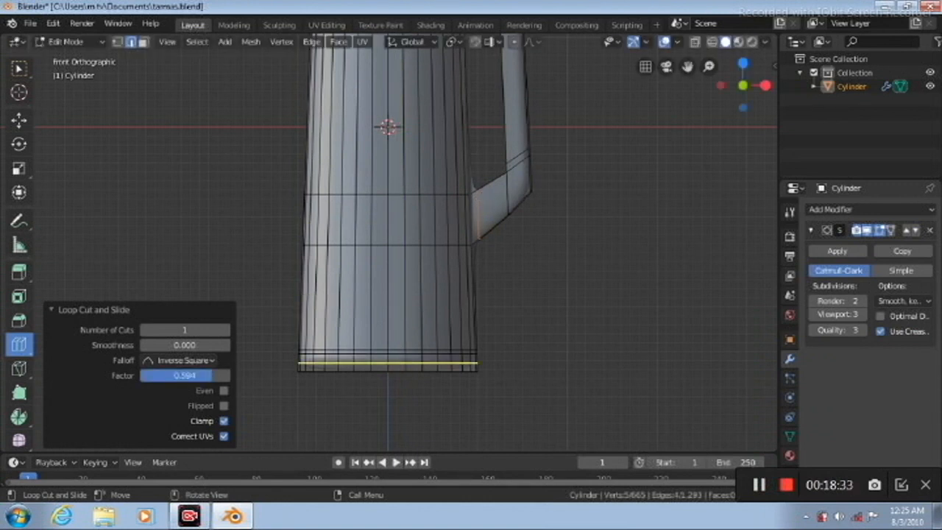
{"action": "mouse_move", "coordinate": [403, 363]}
{"action": "left_mouse_down"}
{"action": "mouse_move", "coordinate": [405, 377]}
{"action": "mouse_move", "coordinate": [407, 362]}
{"action": "left_mouse_up"}
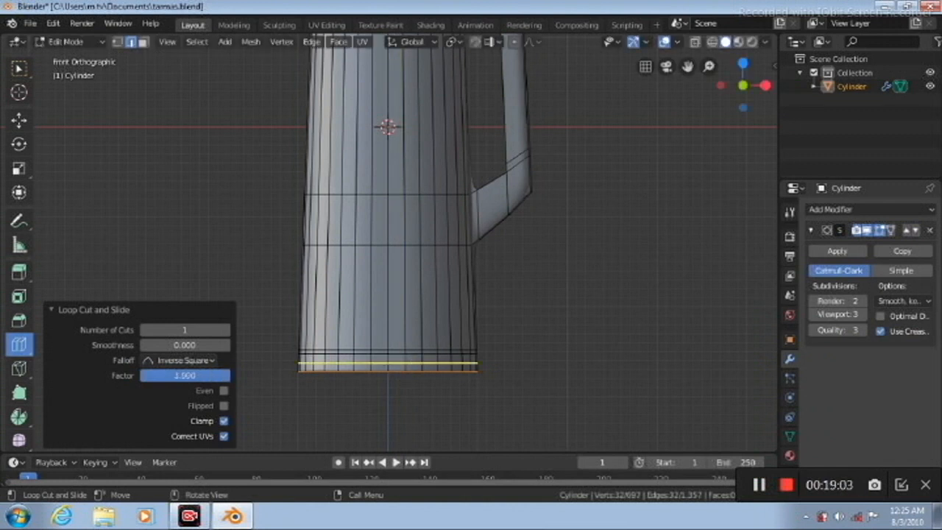
{"action": "left_click_drag", "start_coordinate": [410, 354], "coordinate": [570, 342]}
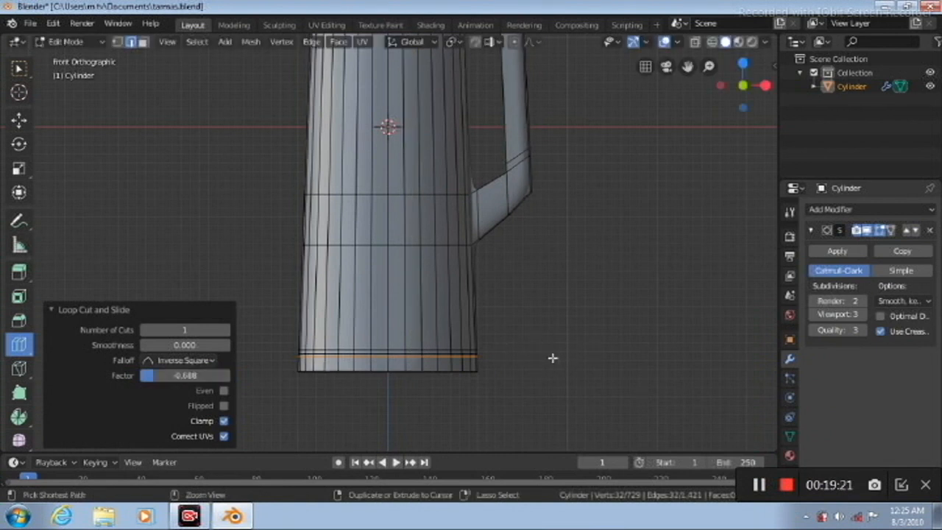
{"action": "key", "text": "ctrl+z"}
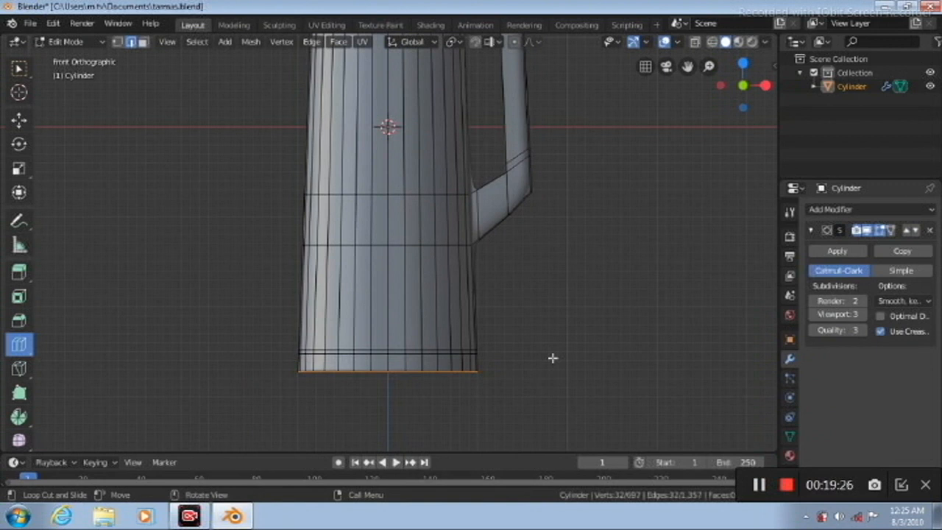
{"action": "key", "text": "ctrl+z"}
{"action": "left_click", "coordinate": [376, 363]}
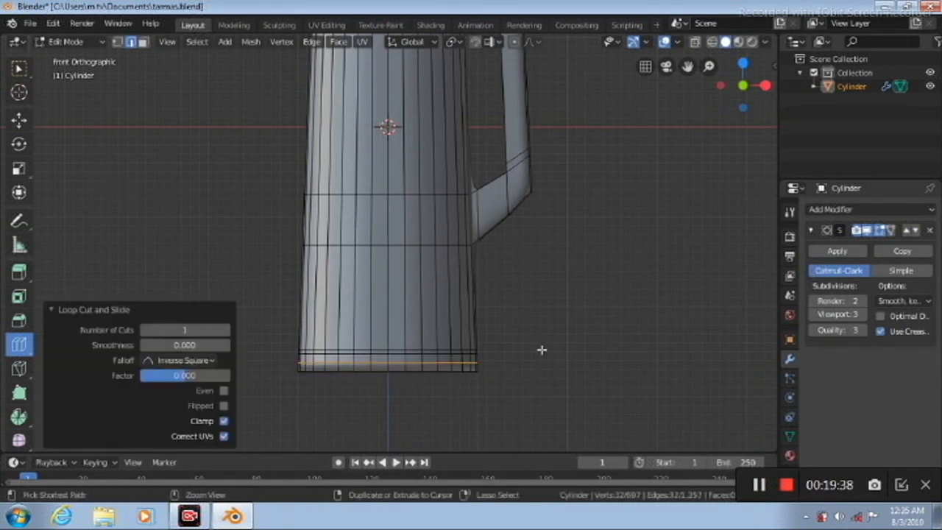
{"action": "key", "text": "ctrl+z"}
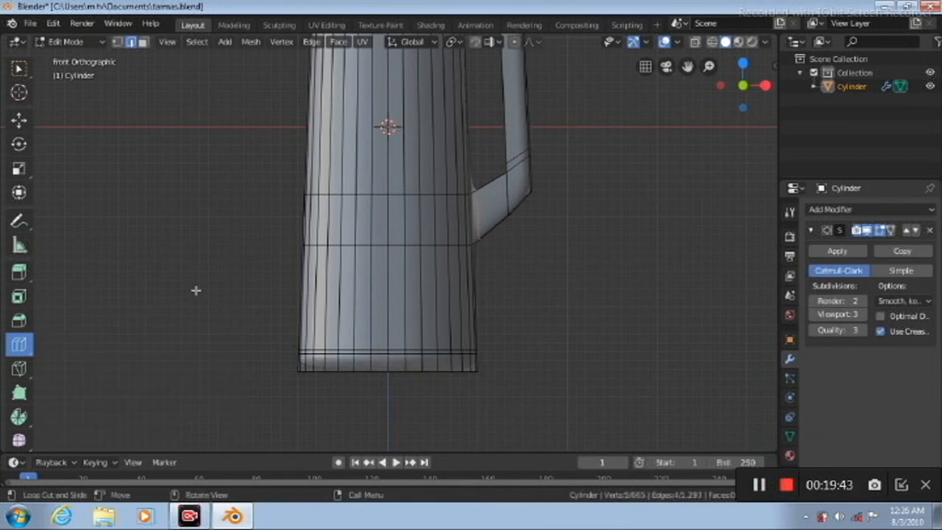
Step: Select the whole ring of faces around the jug's bottom edge and scale it uniformly to 1.060
{"action": "left_click", "coordinate": [18, 70]}
{"action": "left_click", "coordinate": [144, 43]}
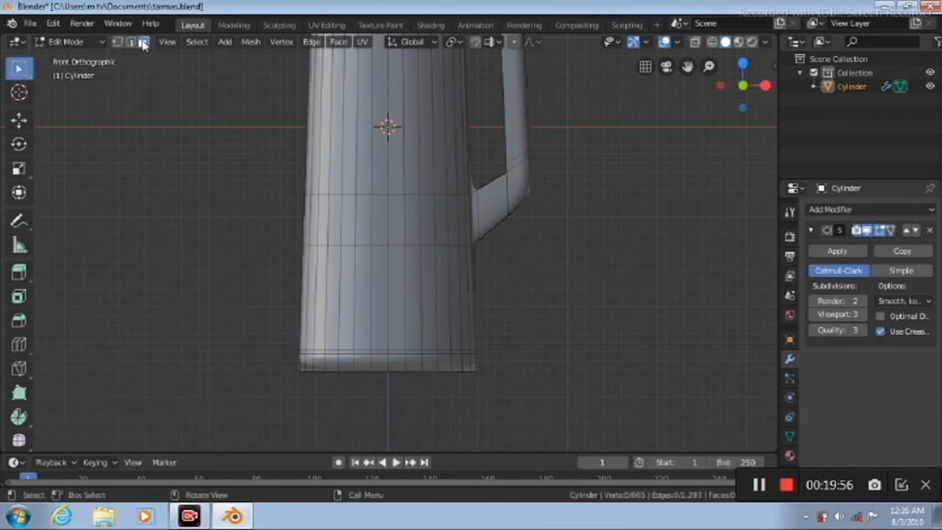
{"action": "left_click", "coordinate": [380, 362]}
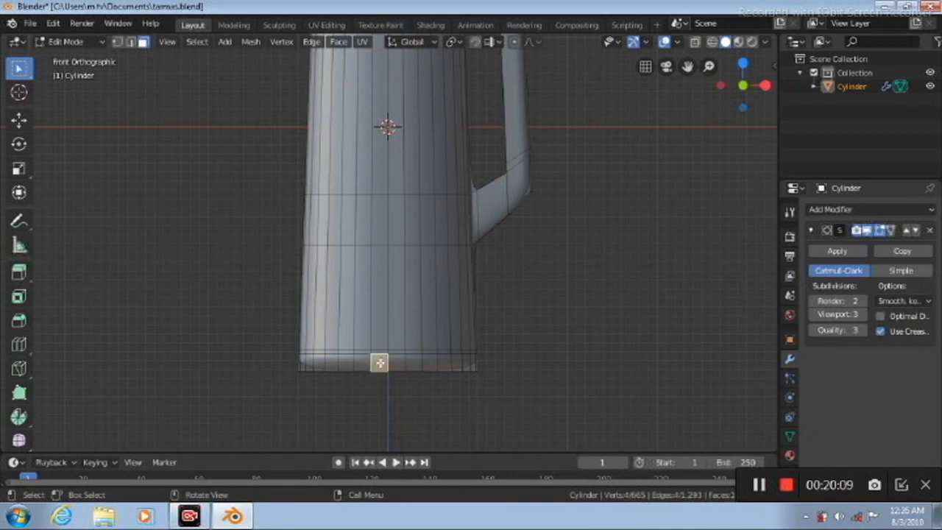
{"action": "left_click", "coordinate": [381, 362], "text": "ctrl+alt"}
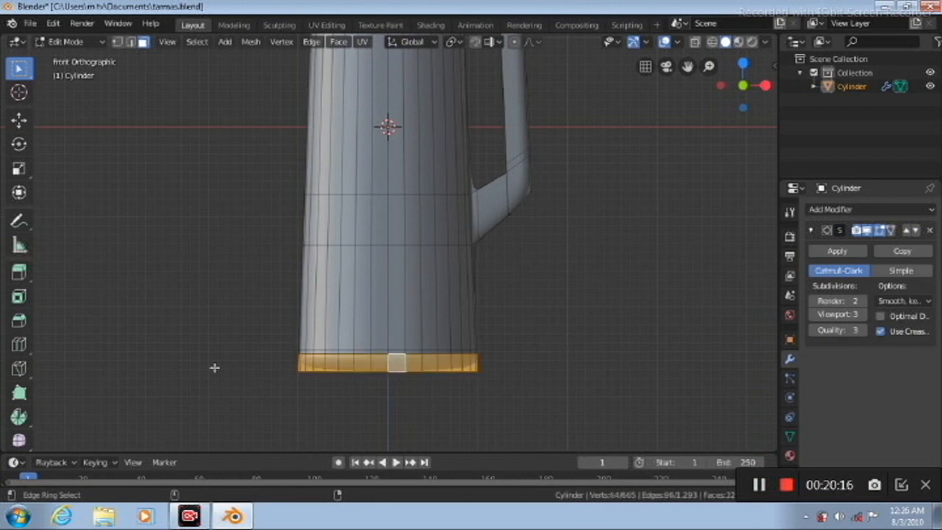
{"action": "left_click", "coordinate": [20, 169]}
{"action": "key", "text": "s"}
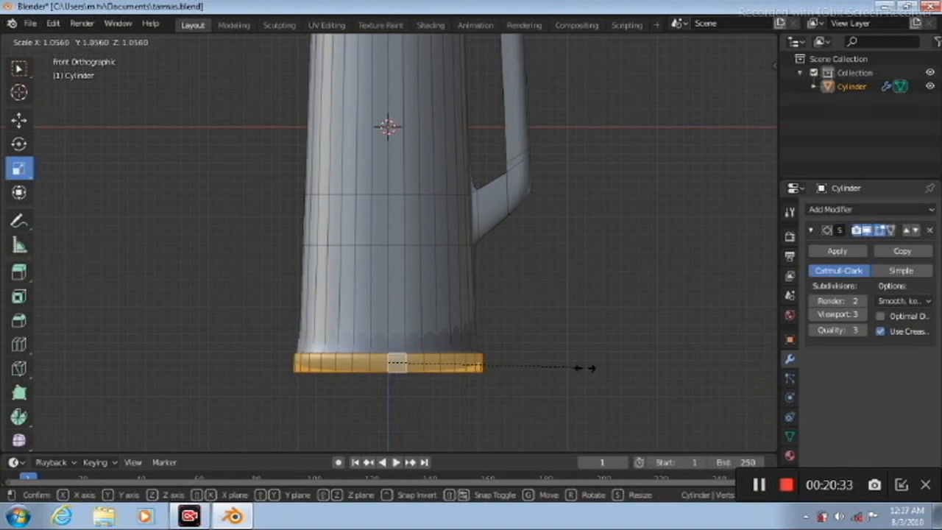
{"action": "left_click", "coordinate": [585, 372]}
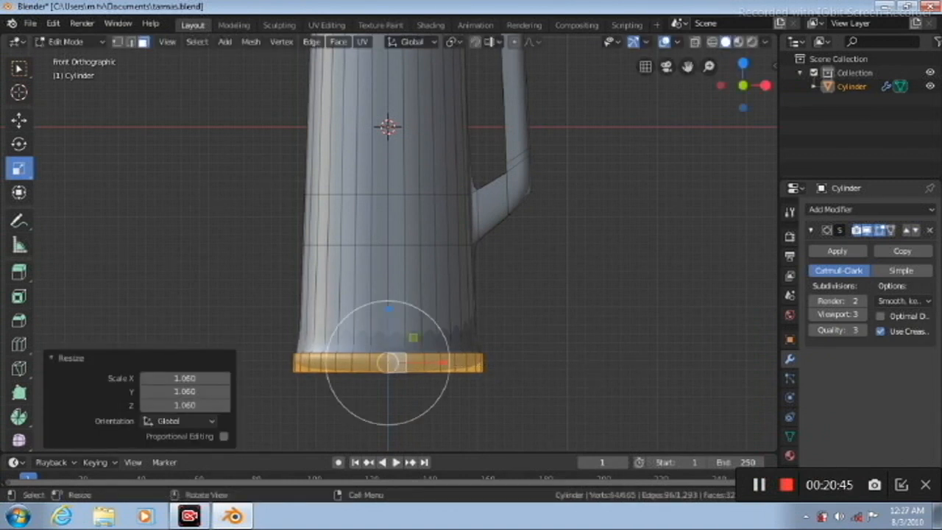
Step: Scale the bottom ring of faces uniformly to 0.980 and move it 0.00769 m along Z
{"action": "key", "text": "s"}
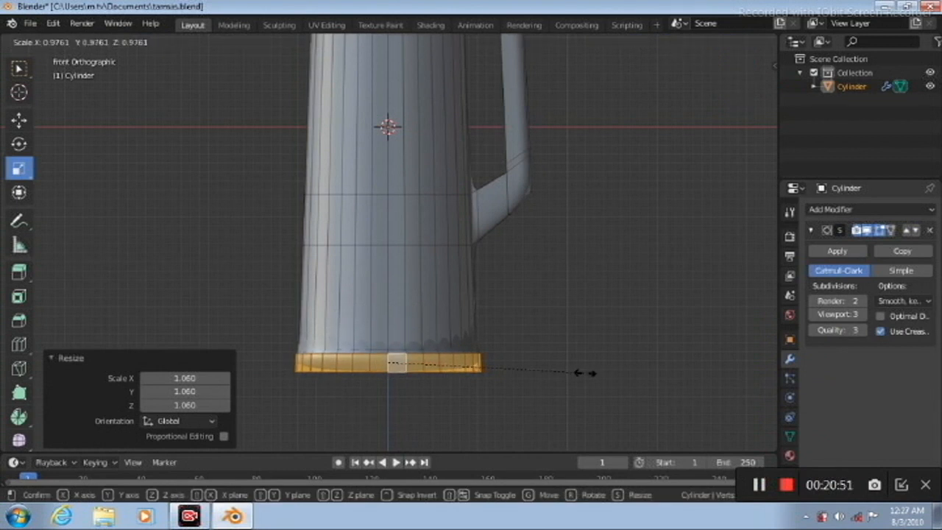
{"action": "left_click", "coordinate": [585, 373]}
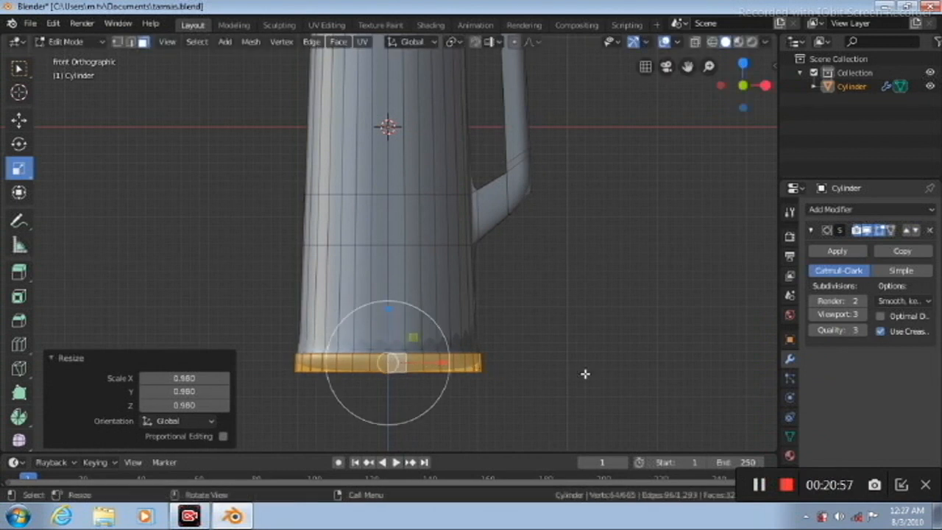
{"action": "left_click", "coordinate": [19, 120]}
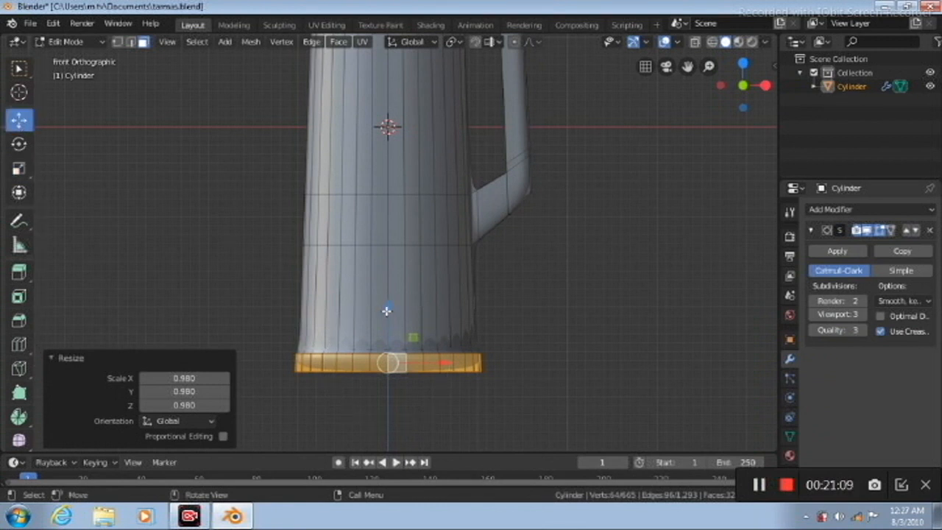
{"action": "left_click_drag", "start_coordinate": [387, 309], "coordinate": [610, 334]}
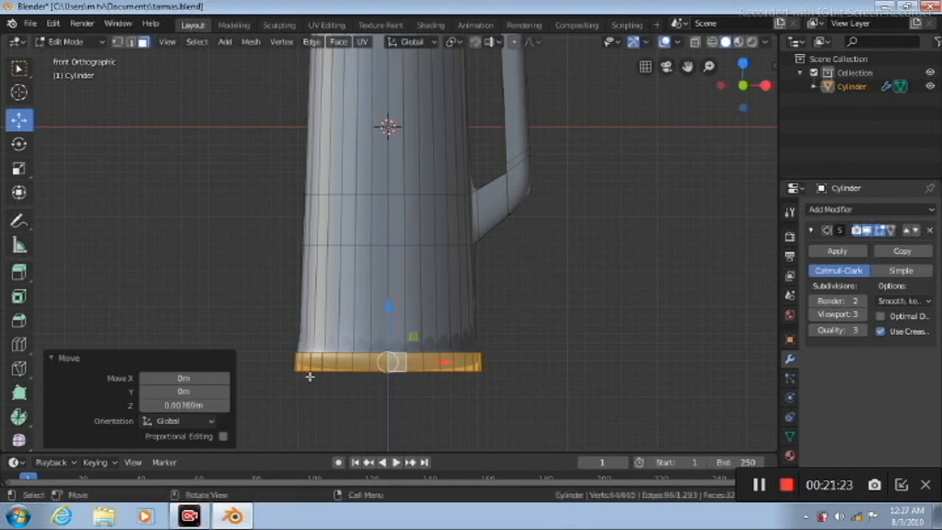
Step: Add edge loops at the flared base ring's bottom edge with slide factor 0.994 and on the body just above the ring with 1.000
{"action": "left_click", "coordinate": [19, 345]}
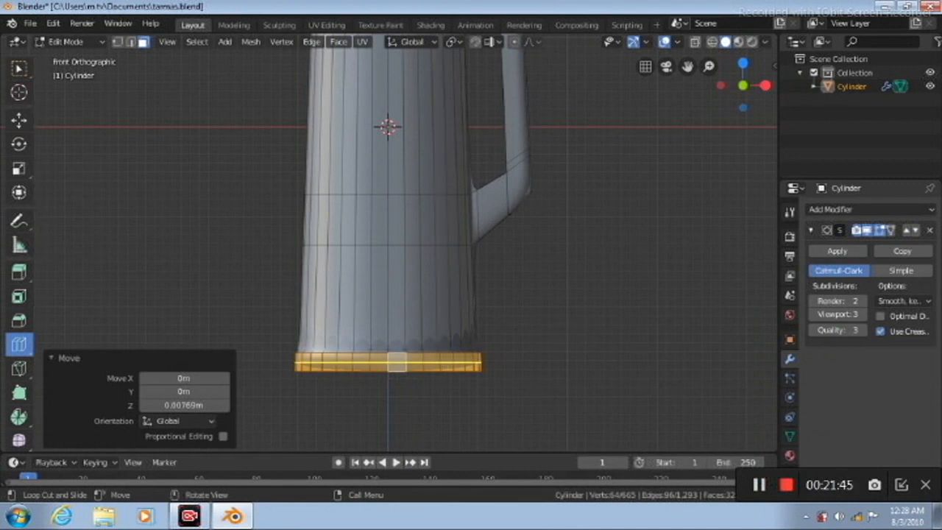
{"action": "left_click_drag", "start_coordinate": [398, 361], "coordinate": [455, 352]}
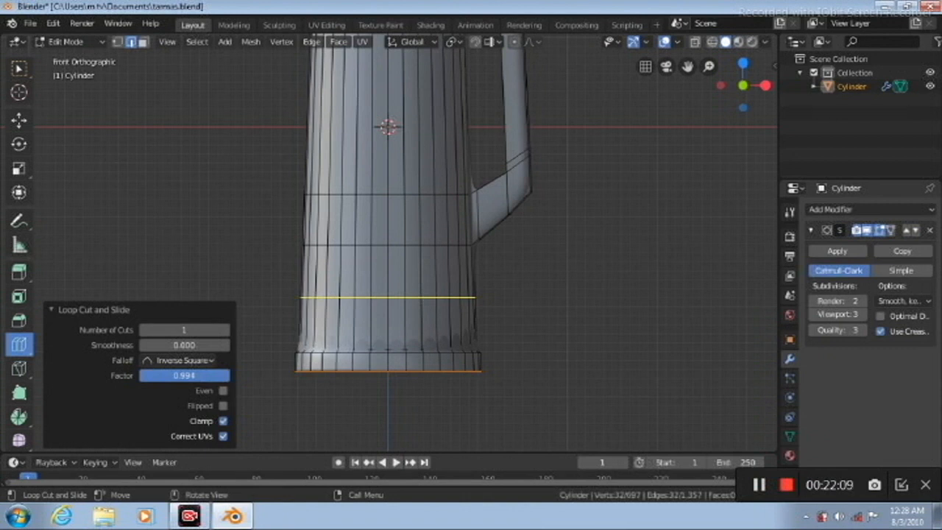
{"action": "left_click_drag", "start_coordinate": [420, 309], "coordinate": [427, 351]}
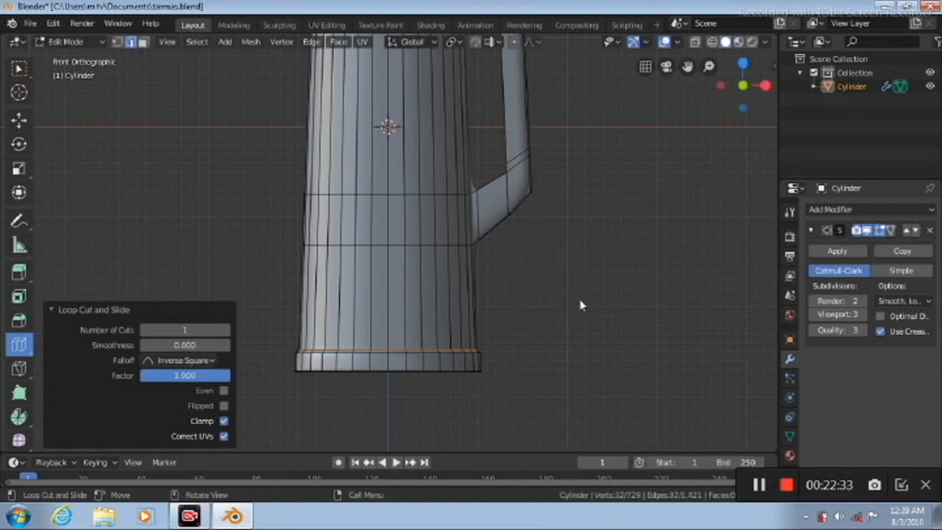
{"action": "key", "text": "Tab"}
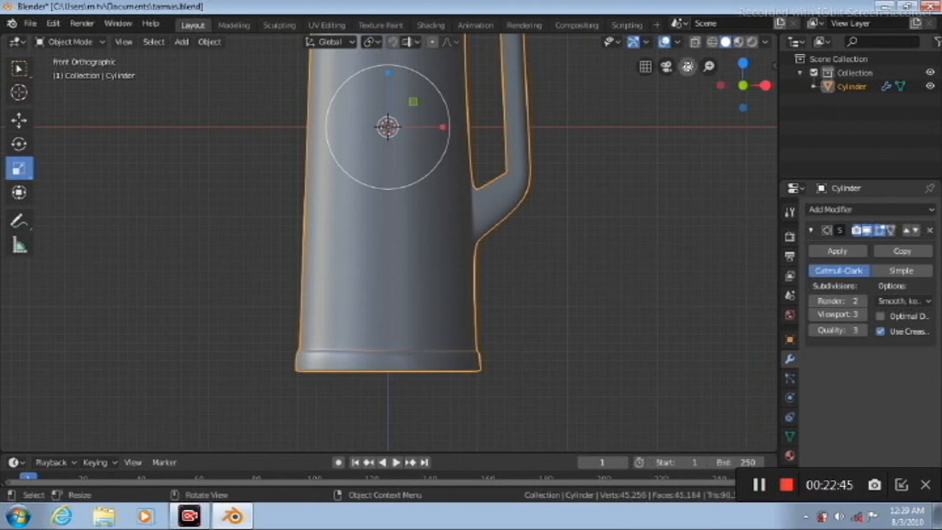
Step: Add an edge loop at the collar's lower edge with slide factor 1.000 and another at the body's upper edge beneath it with -1.000
{"action": "left_click_drag", "start_coordinate": [687, 66], "coordinate": [698, 317]}
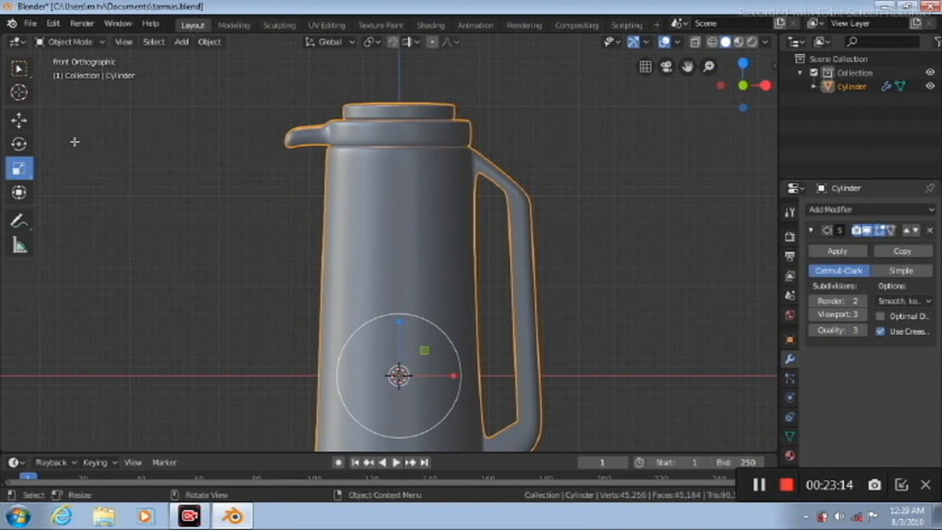
{"action": "key", "text": "Tab"}
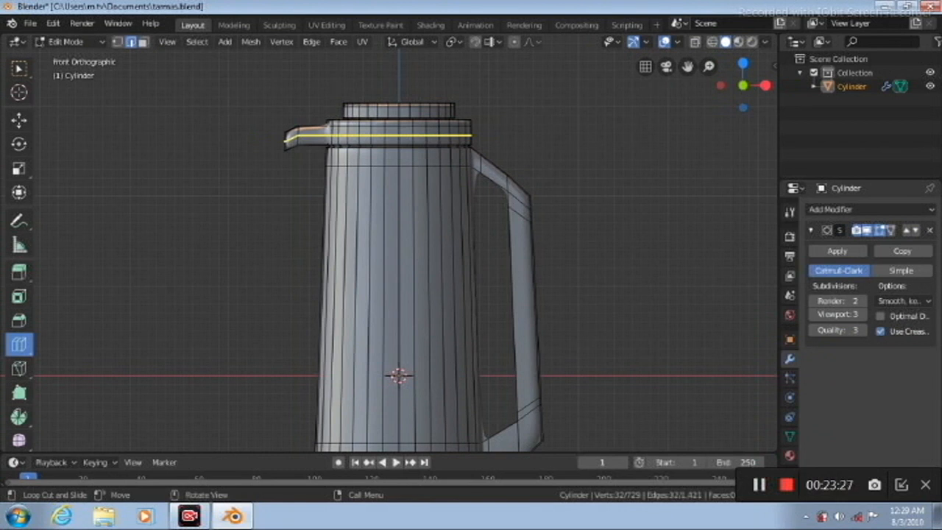
{"action": "left_click_drag", "start_coordinate": [425, 138], "coordinate": [445, 147]}
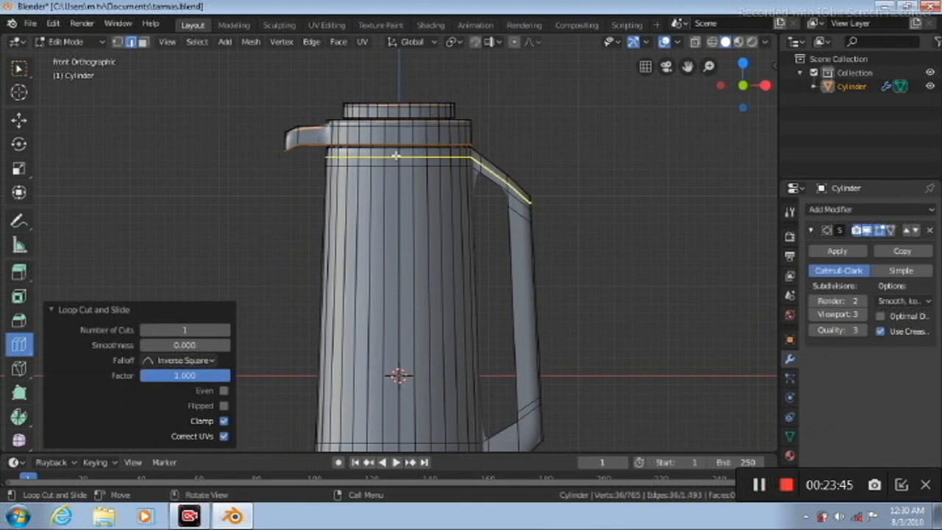
{"action": "left_click_drag", "start_coordinate": [395, 156], "coordinate": [395, 141]}
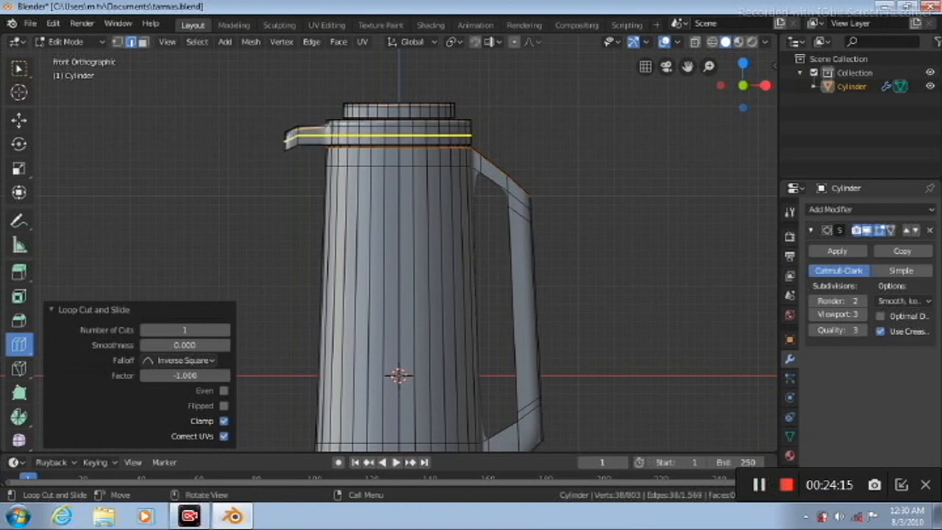
{"action": "left_click", "coordinate": [382, 136]}
{"action": "left_click_drag", "start_coordinate": [287, 138], "coordinate": [287, 138]}
{"action": "key", "text": "ctrl+z"}
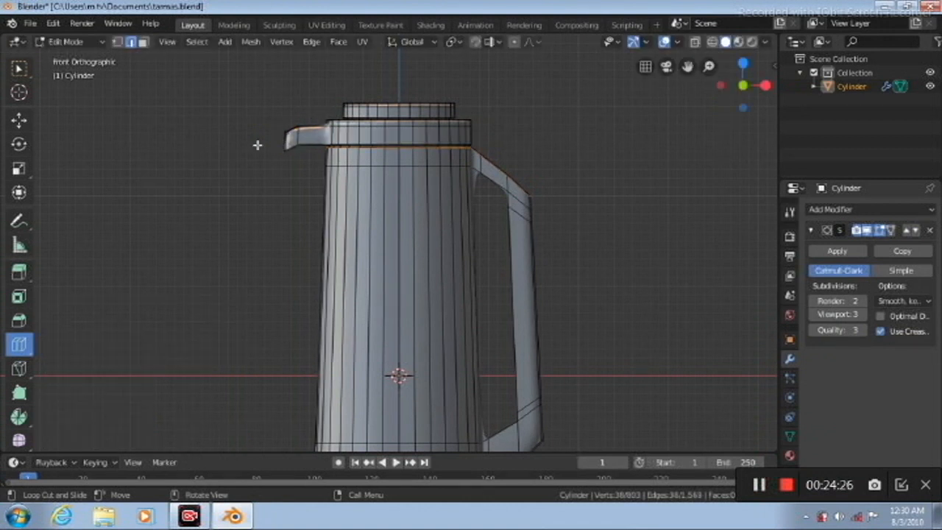
Step: Add an edge loop around the spout close to its tip with slide factor -1.000, and return to Object Mode
{"action": "left_click", "coordinate": [296, 126]}
{"action": "left_click_drag", "start_coordinate": [292, 129], "coordinate": [282, 137]}
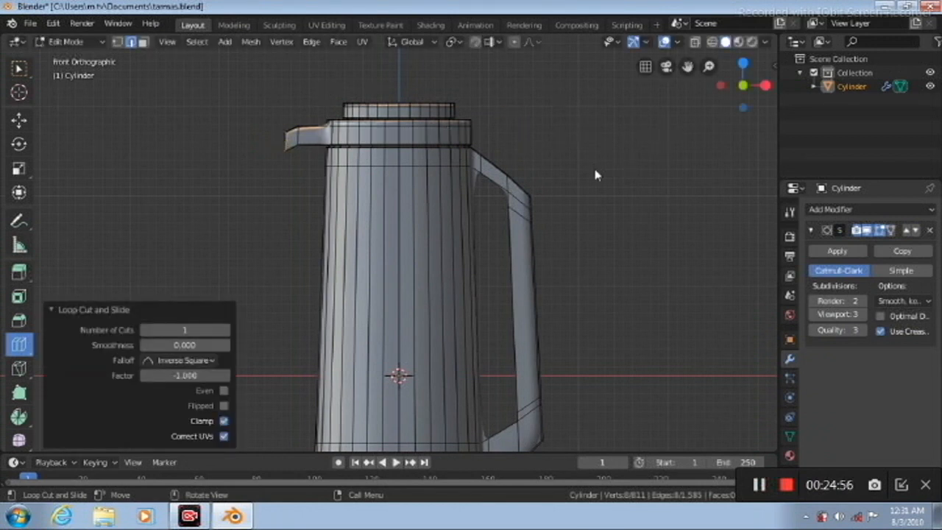
{"action": "key", "text": "Tab"}
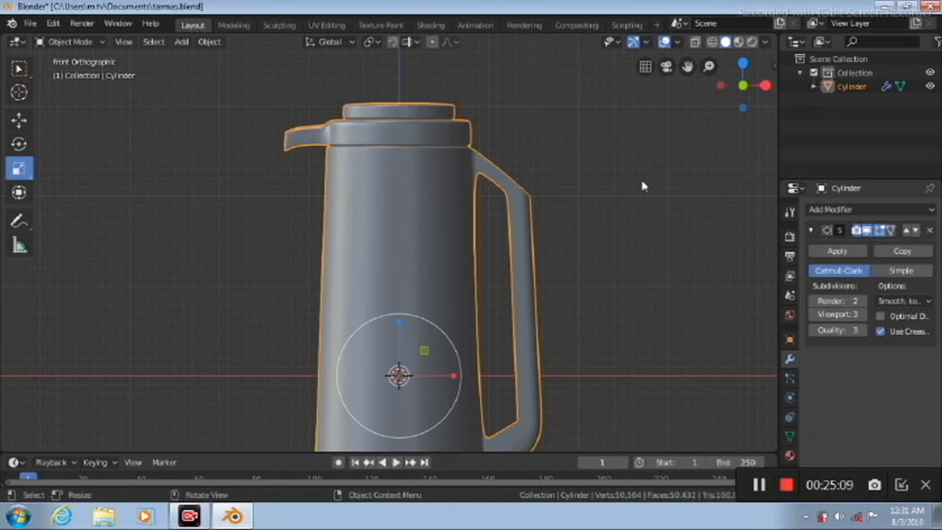
Step: Deselect the jug and inspect the whole smoothed model from the front, from below and from slightly above
{"action": "scroll", "coordinate": [637, 188], "scroll_direction": "down", "scroll_amount": 4}
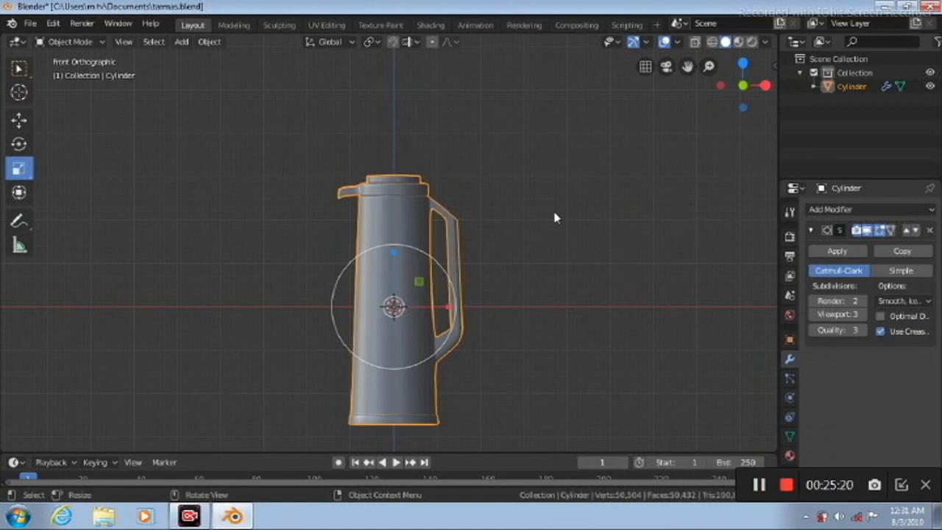
{"action": "left_click", "coordinate": [617, 211]}
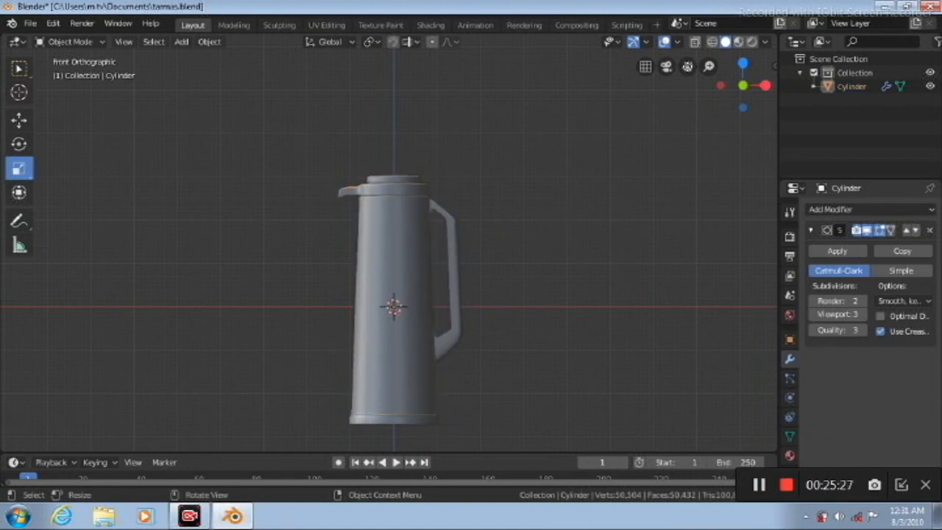
{"action": "left_click_drag", "start_coordinate": [687, 67], "coordinate": [686, 17]}
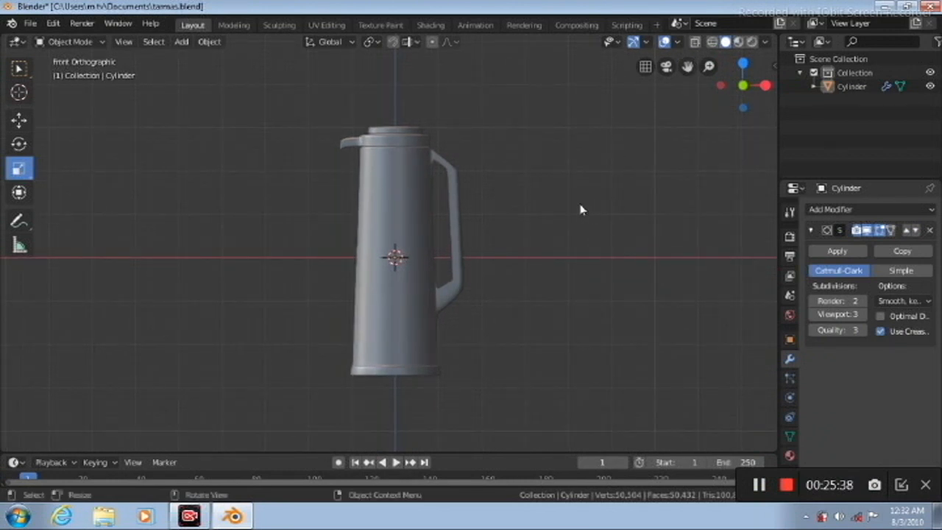
{"action": "middle_click_drag", "start_coordinate": [581, 210], "coordinate": [581, 209]}
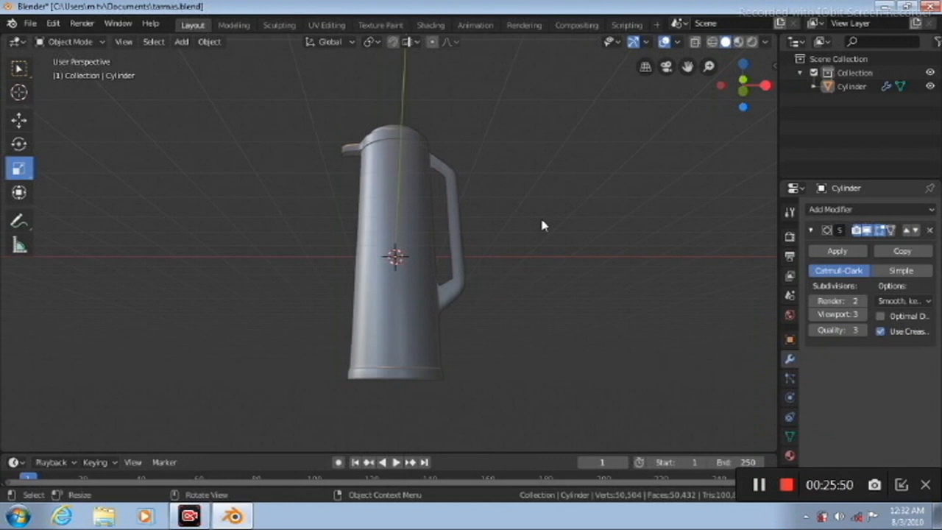
{"action": "middle_click_drag", "start_coordinate": [541, 225], "coordinate": [543, 225]}
{"action": "middle_click_drag", "start_coordinate": [541, 225], "coordinate": [546, 257]}
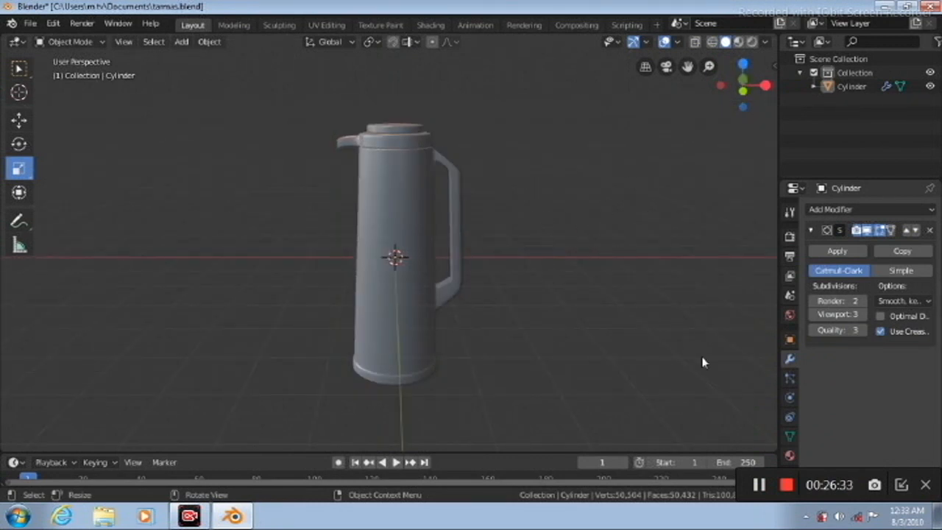